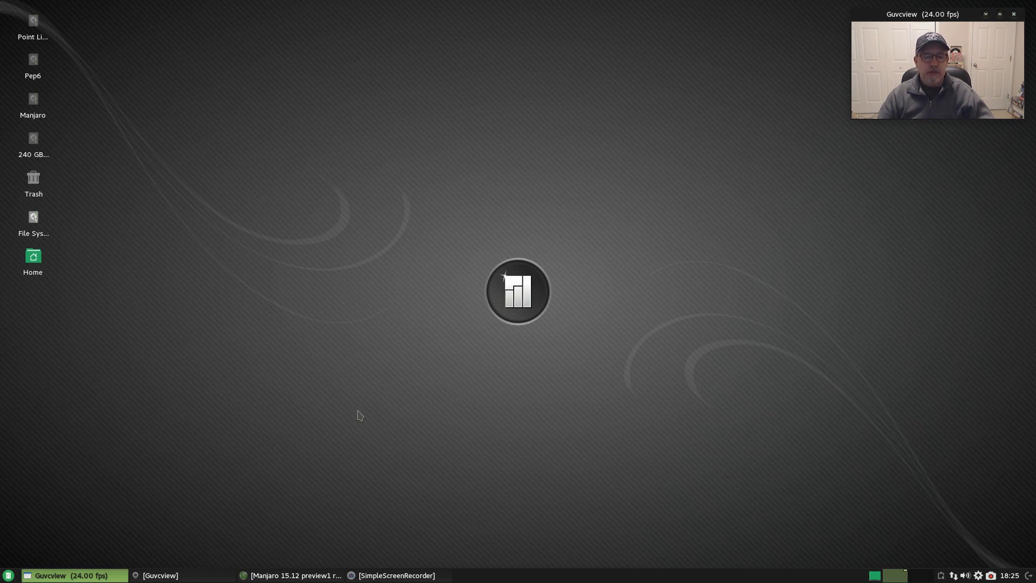
# - Check the audio controls of the Guvcview webcam window and minimise it again
pyautogui.click(184, 577)
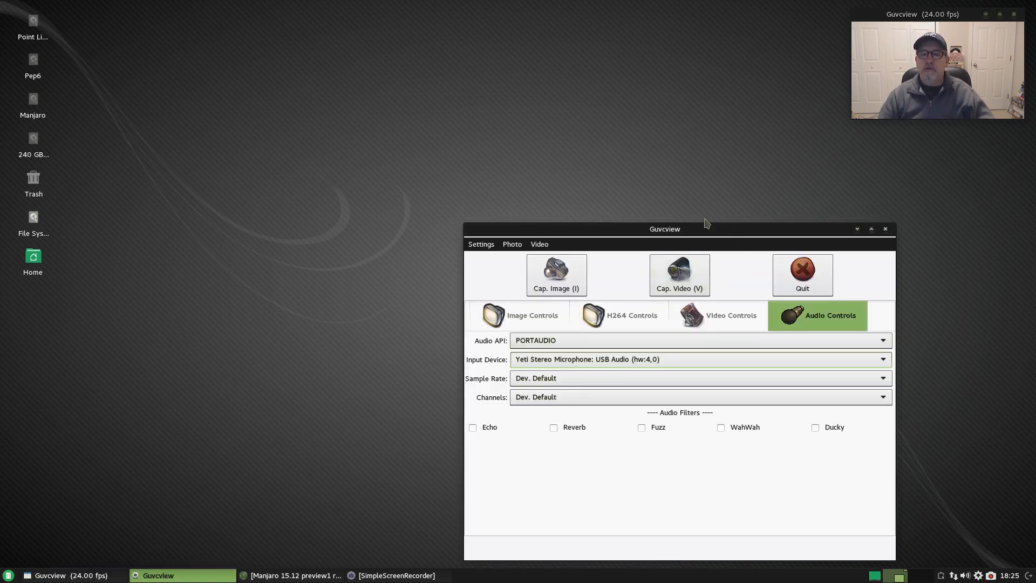
pyautogui.click(857, 229)
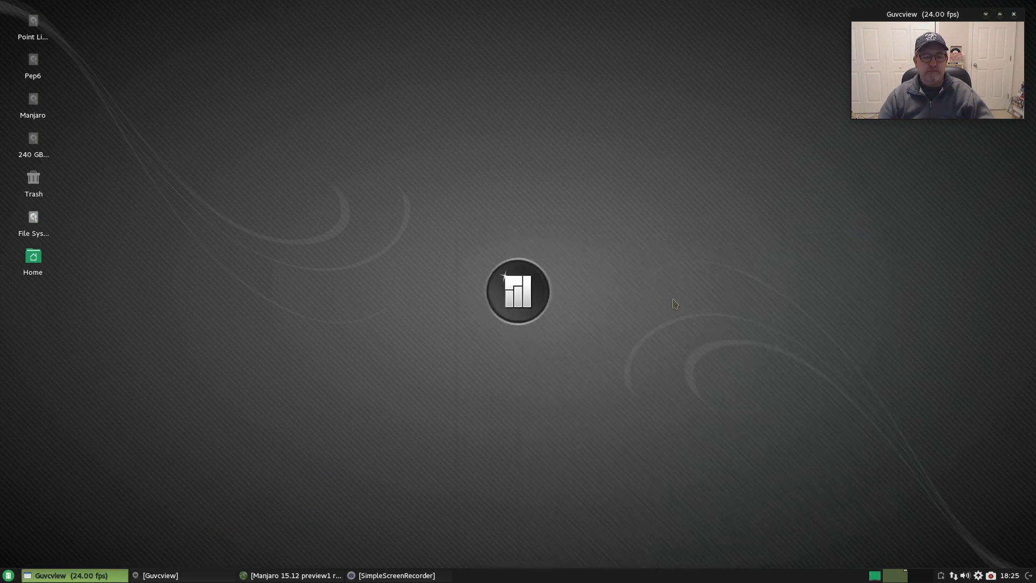
# - Read the Manjaro 15.12 preview1 release announcement in the browser down to its links, and minimise the window
pyautogui.click(257, 576)
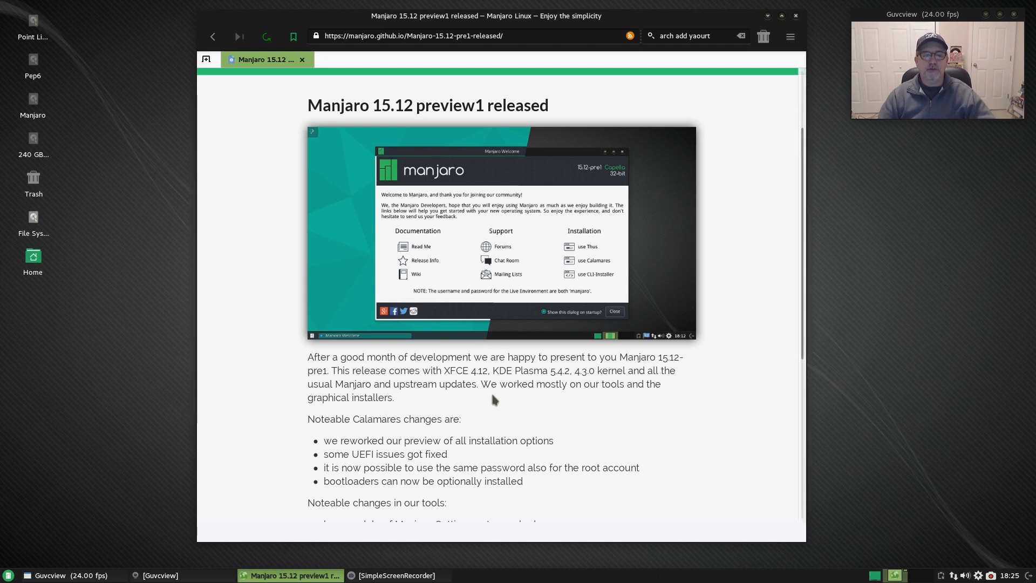
pyautogui.scroll(-3, 490, 391)
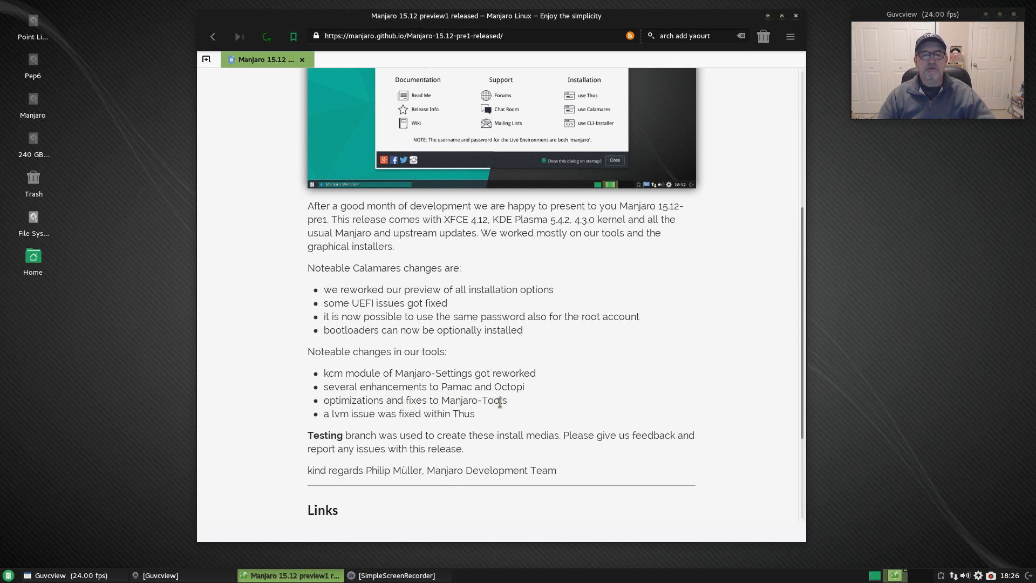
pyautogui.scroll(-3, 507, 400)
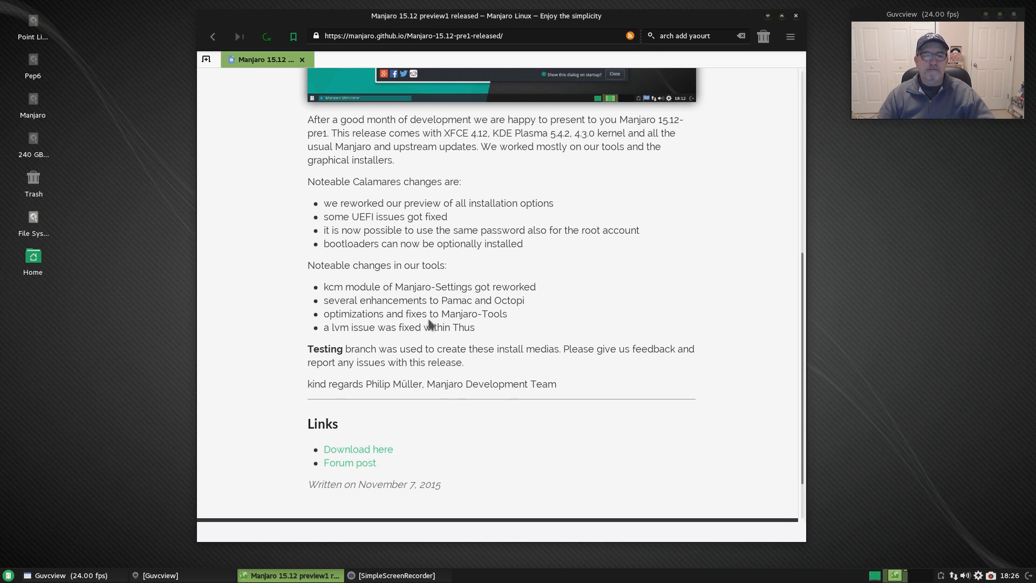
pyautogui.click(767, 16)
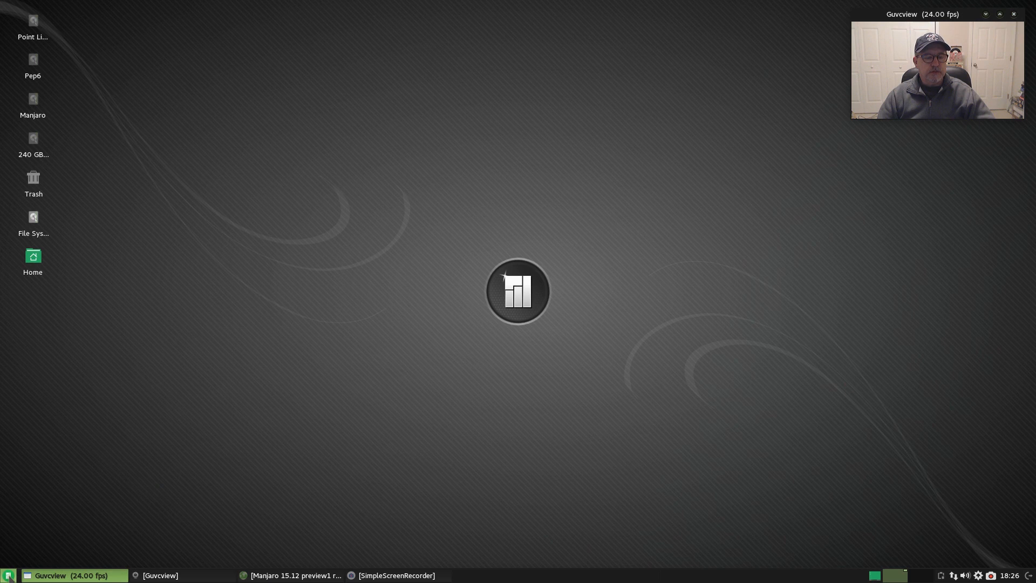
# - Examine the applications installed in each category of the applications menu, from Recently Used through Office to Settings
pyautogui.click(8, 576)
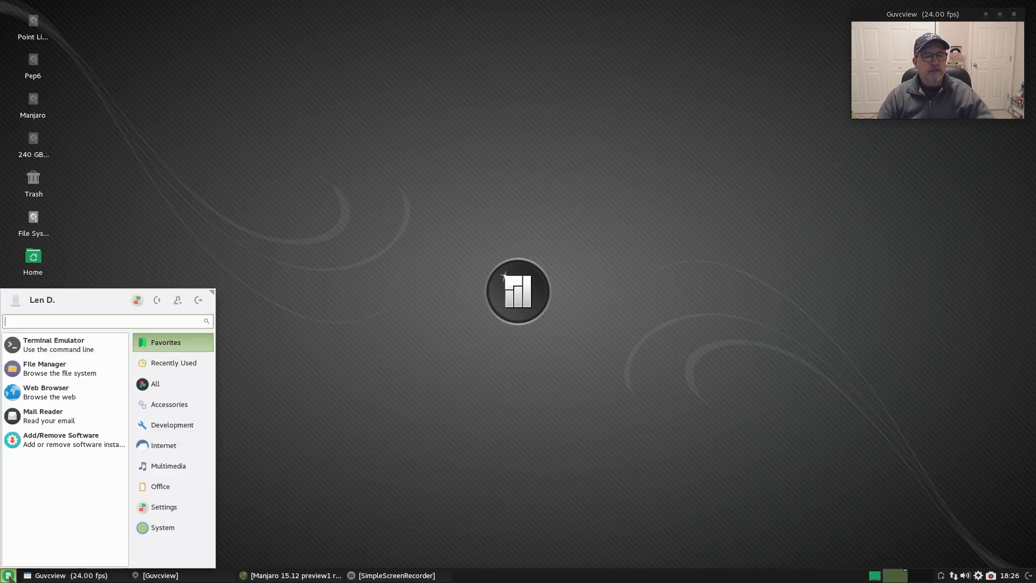
pyautogui.click(167, 363)
pyautogui.click(164, 384)
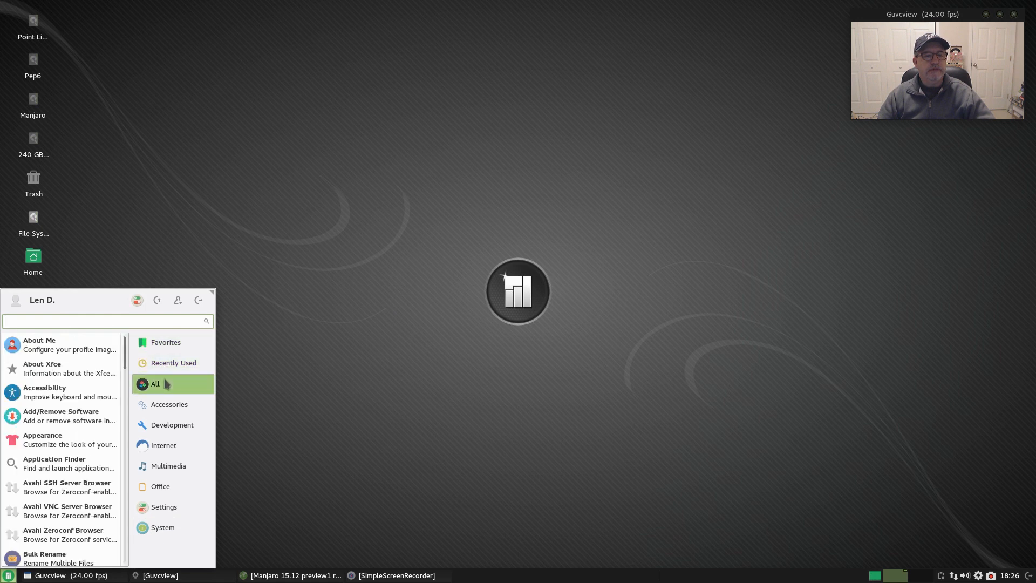
pyautogui.click(162, 406)
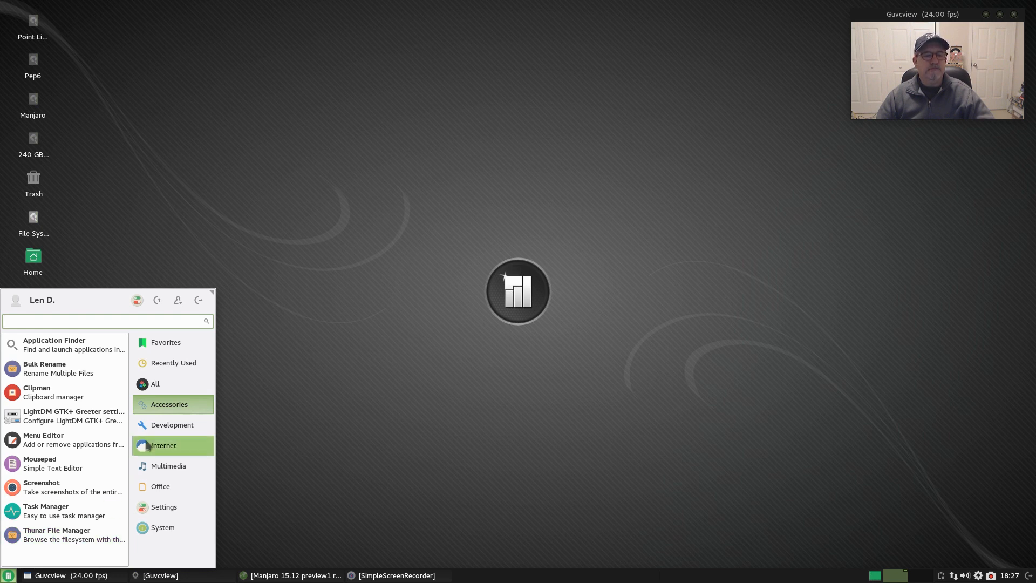
pyautogui.click(162, 426)
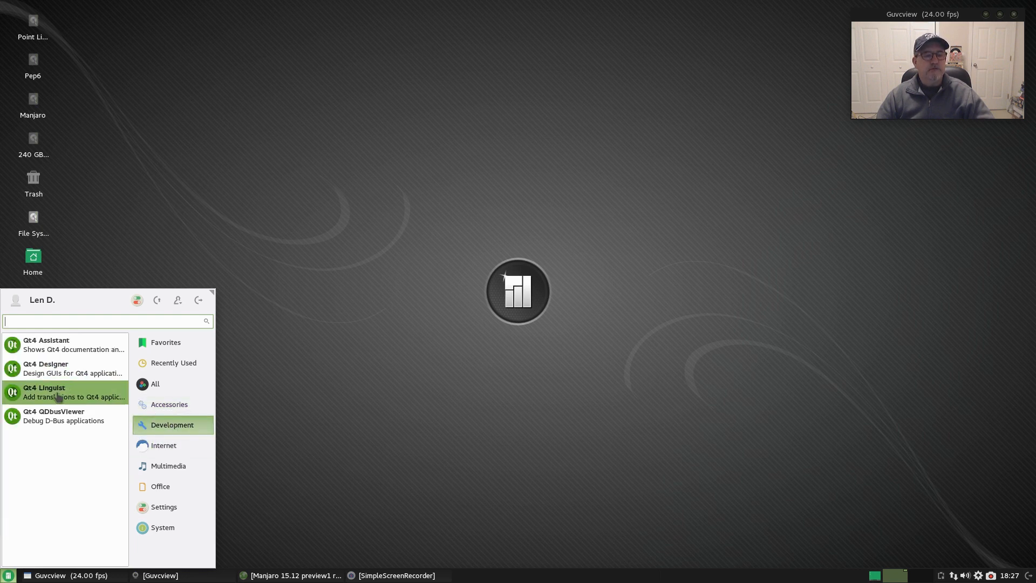
pyautogui.click(163, 446)
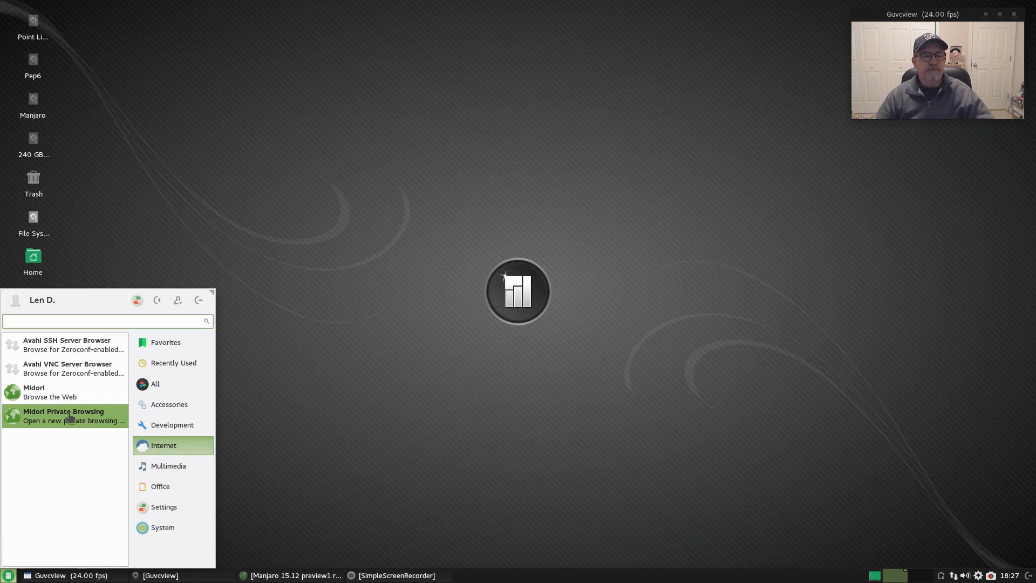
pyautogui.click(167, 469)
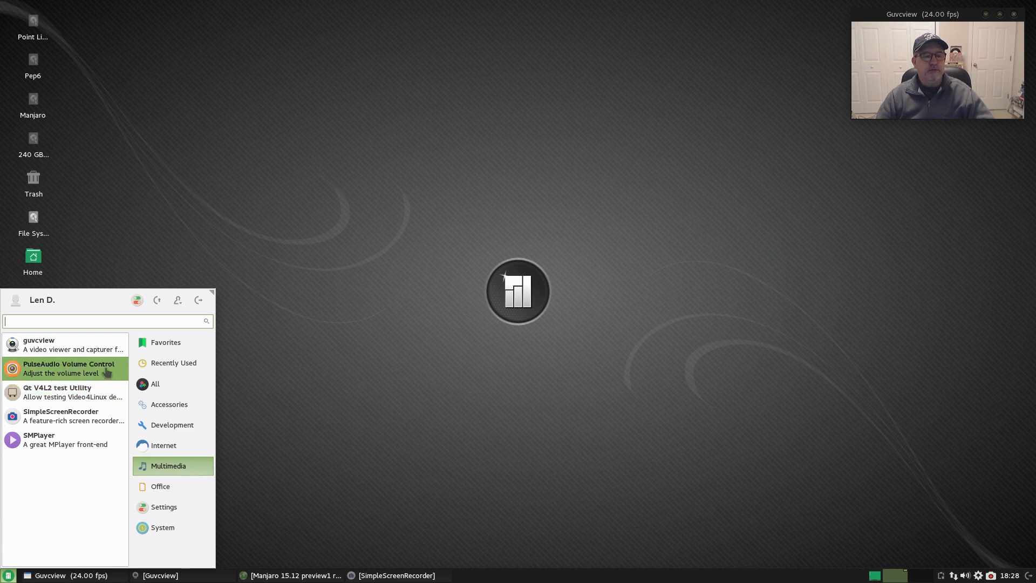
pyautogui.click(162, 492)
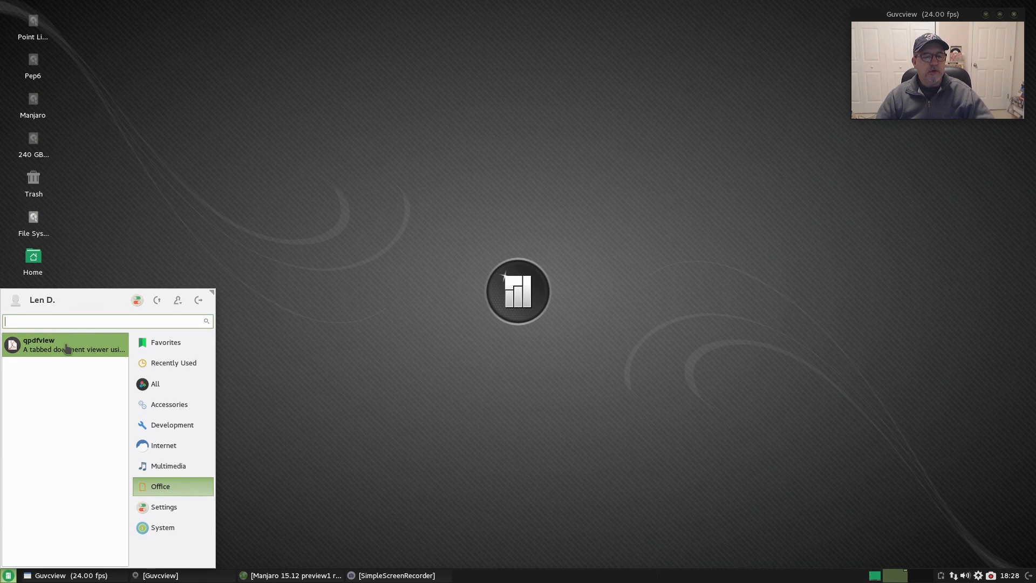
pyautogui.click(160, 512)
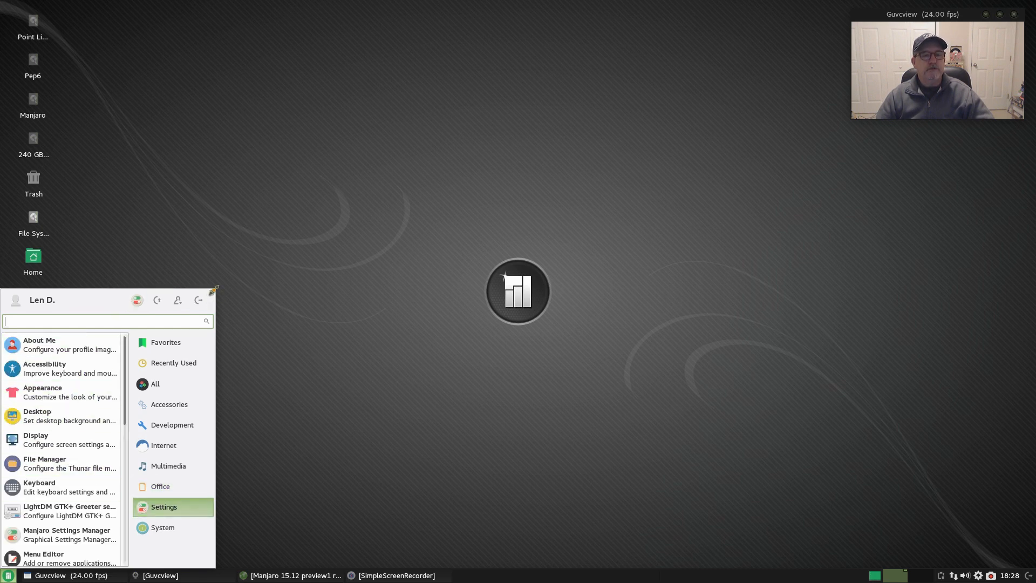
# - Enlarge the applications menu and launch Manjaro Settings Manager, authenticating with the account password
pyautogui.moveTo(209, 293); pyautogui.dragTo(236, 155)
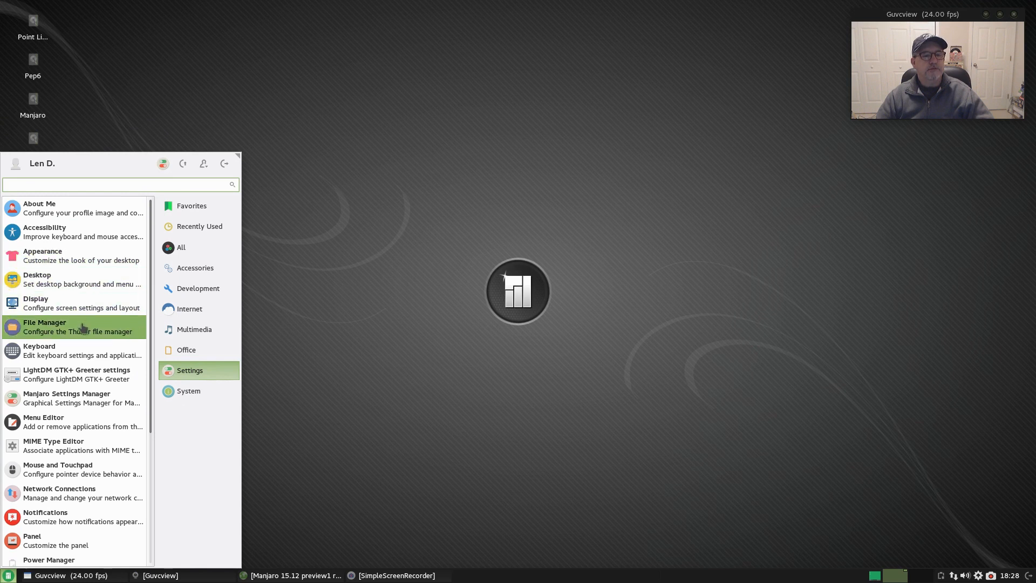
pyautogui.click(76, 406)
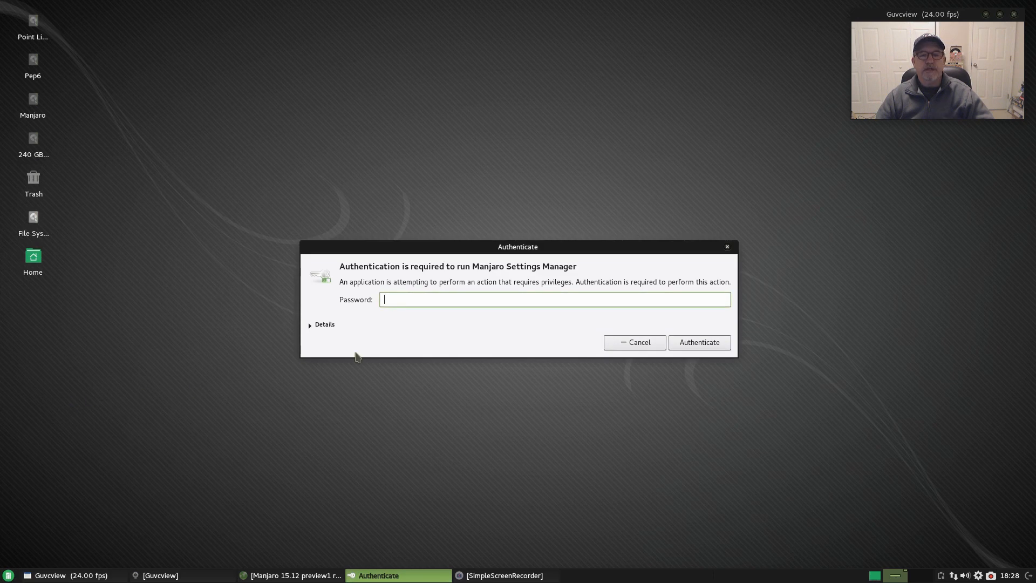
pyautogui.write('********')
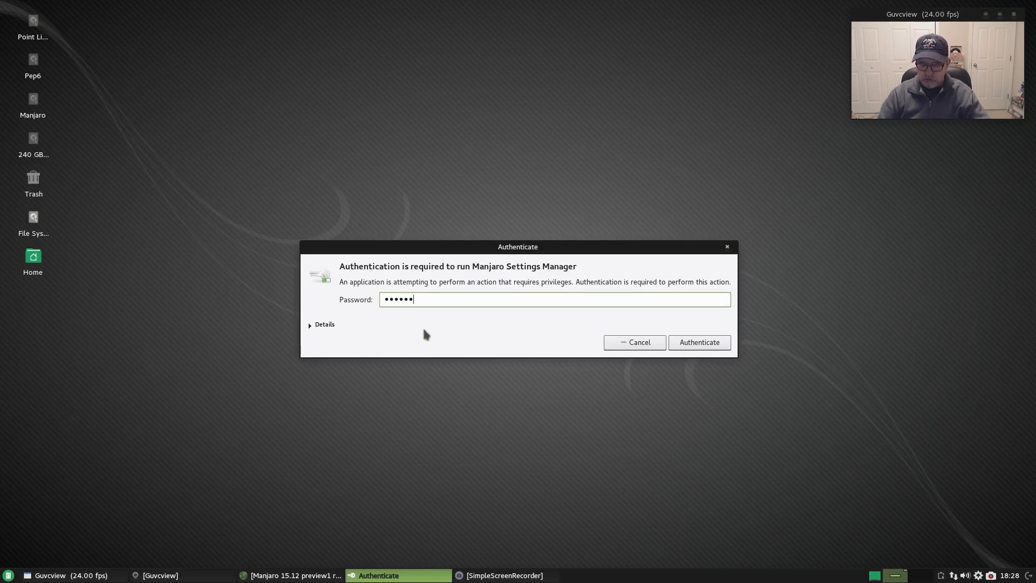
pyautogui.press('Return')
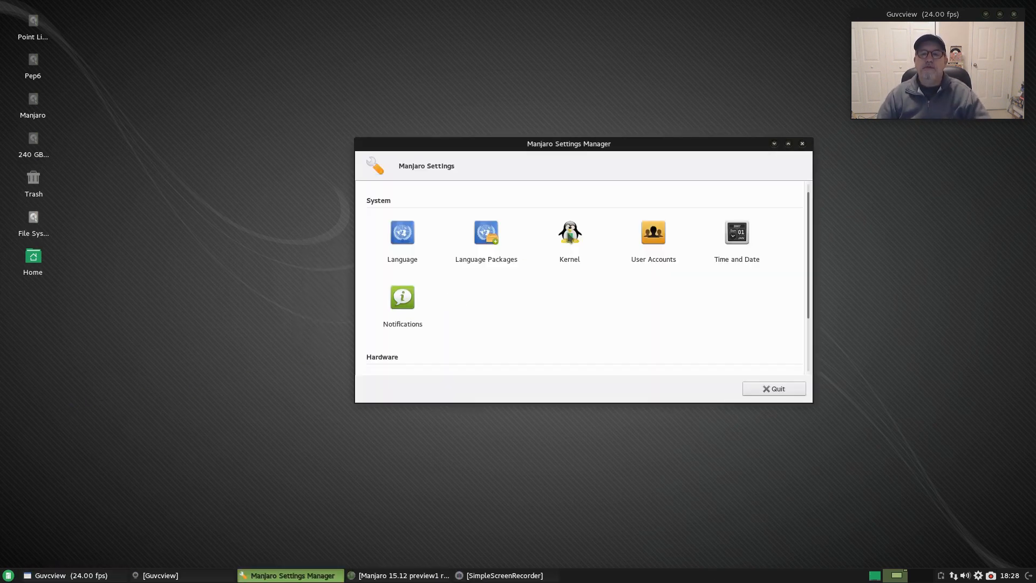
# - Review the available Linux kernels and the Hardware section in Manjaro Settings Manager, and close it
pyautogui.click(568, 236)
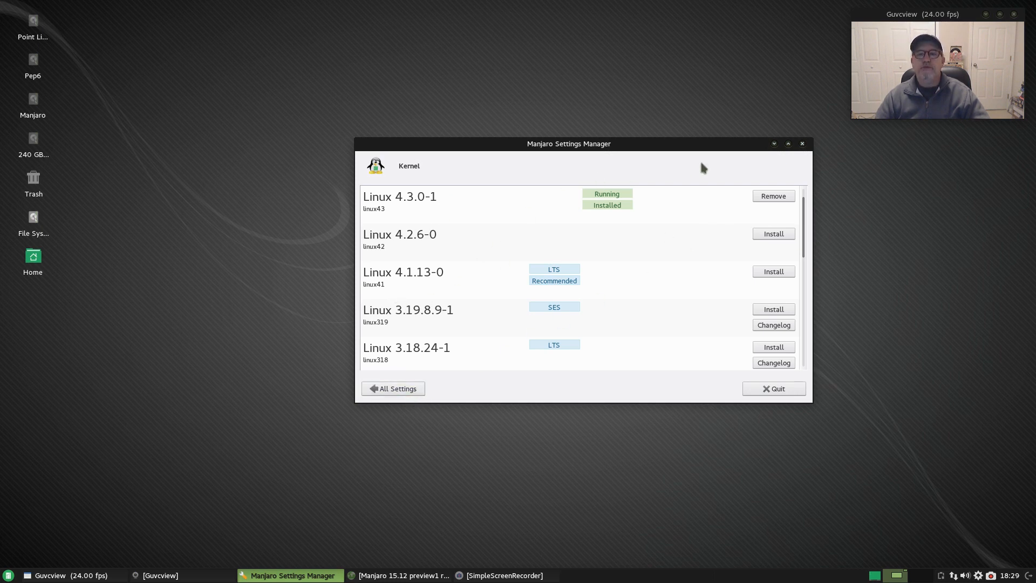
pyautogui.click(398, 389)
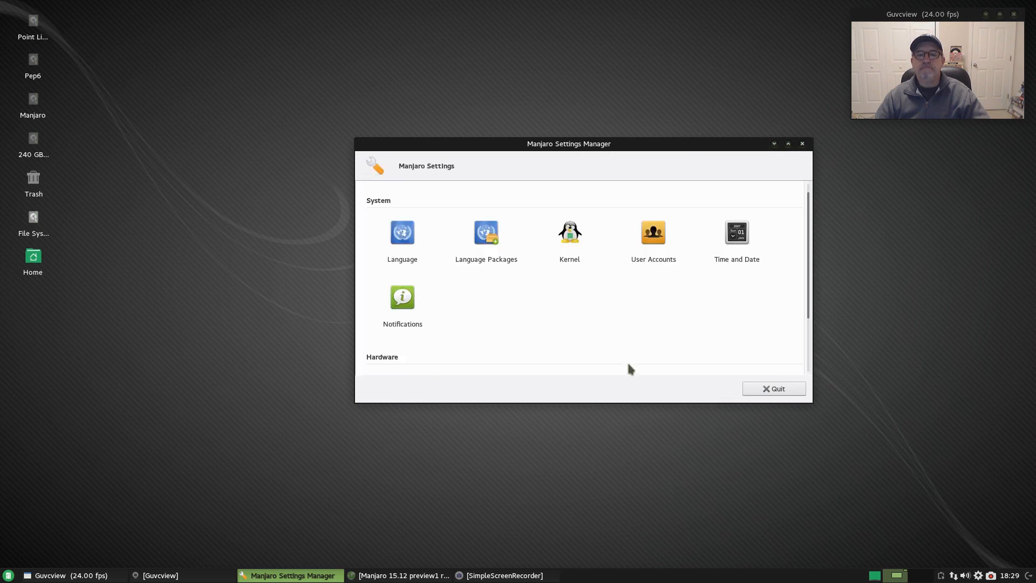
pyautogui.scroll(-2, 626, 362)
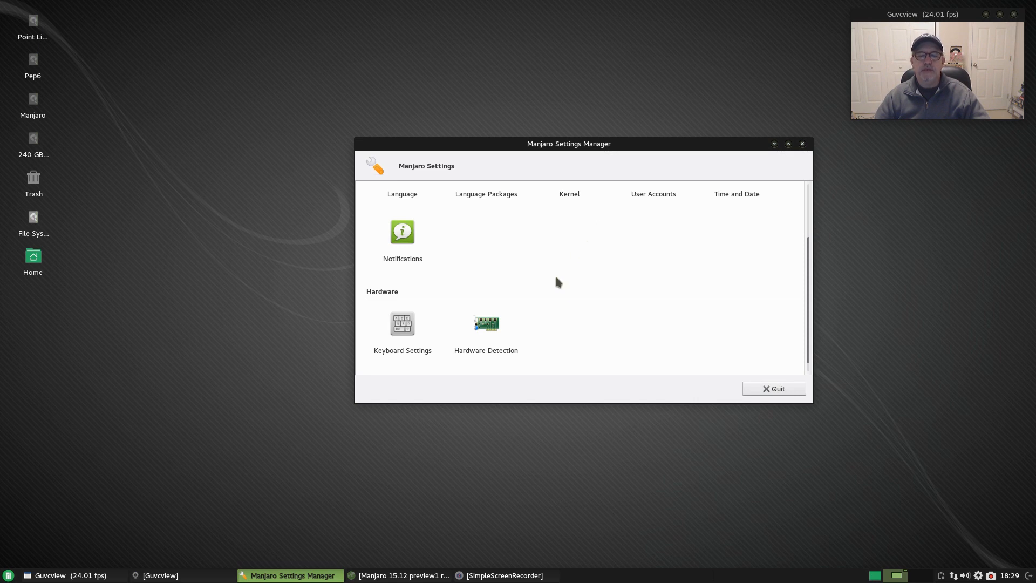
pyautogui.click(803, 144)
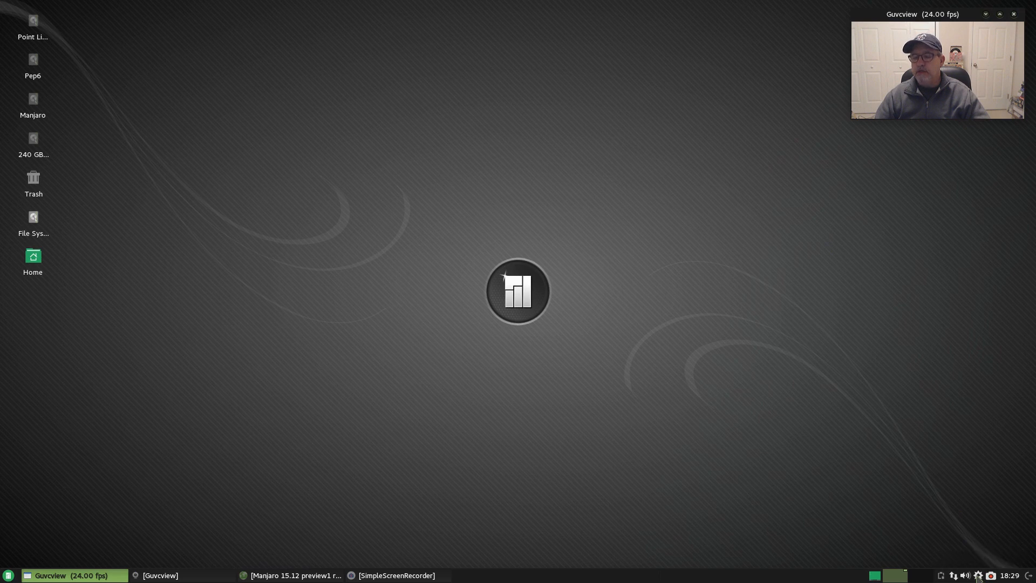
# - Check the list of wired and Wi-Fi network connections and dismiss it
pyautogui.click(954, 576)
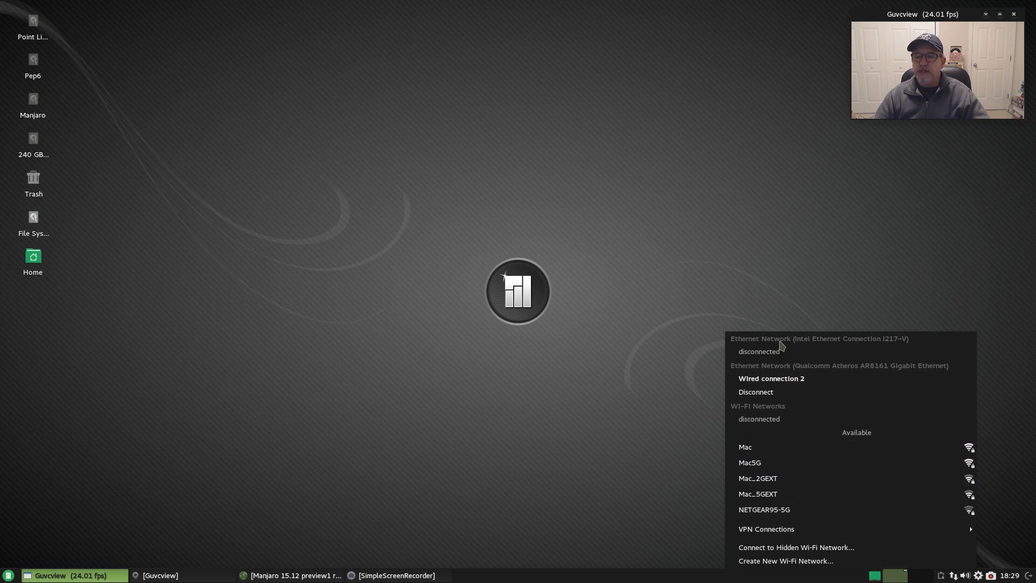
pyautogui.click(997, 419)
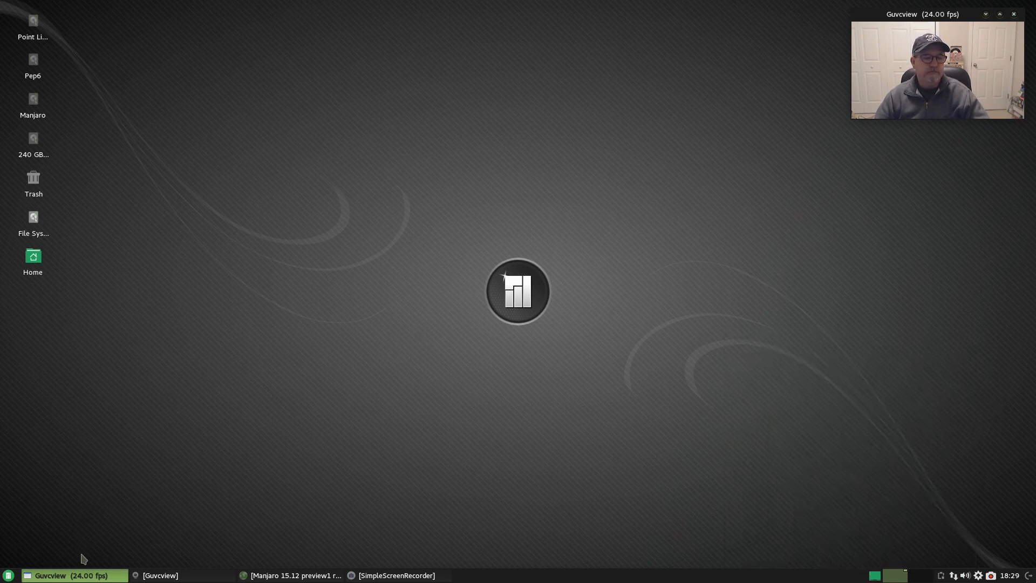
# - Look through all entries of the Settings application category and open Window Manager Tweaks
pyautogui.click(8, 575)
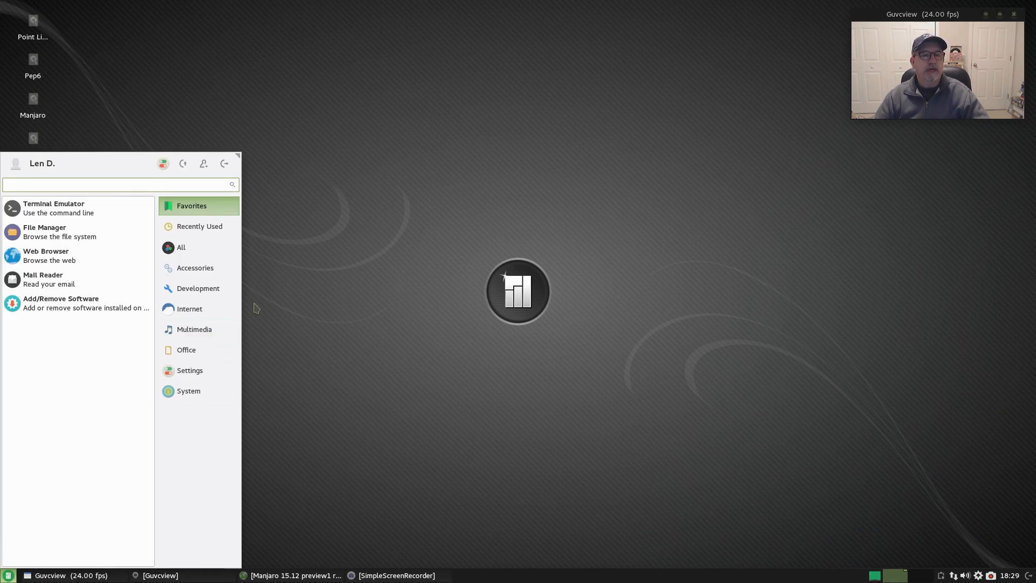
pyautogui.click(181, 371)
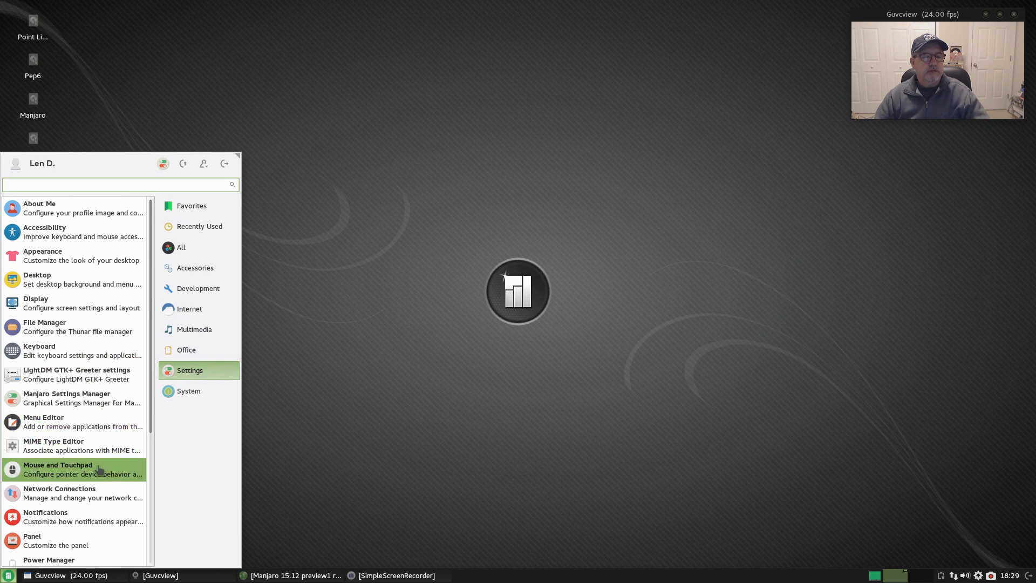
pyautogui.scroll(-5, 95, 477)
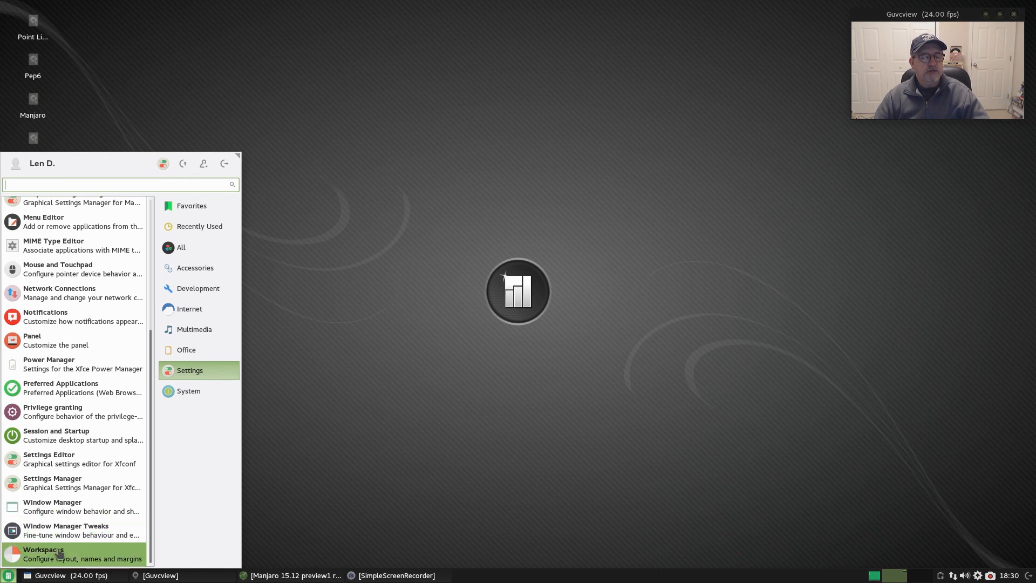
pyautogui.click(69, 531)
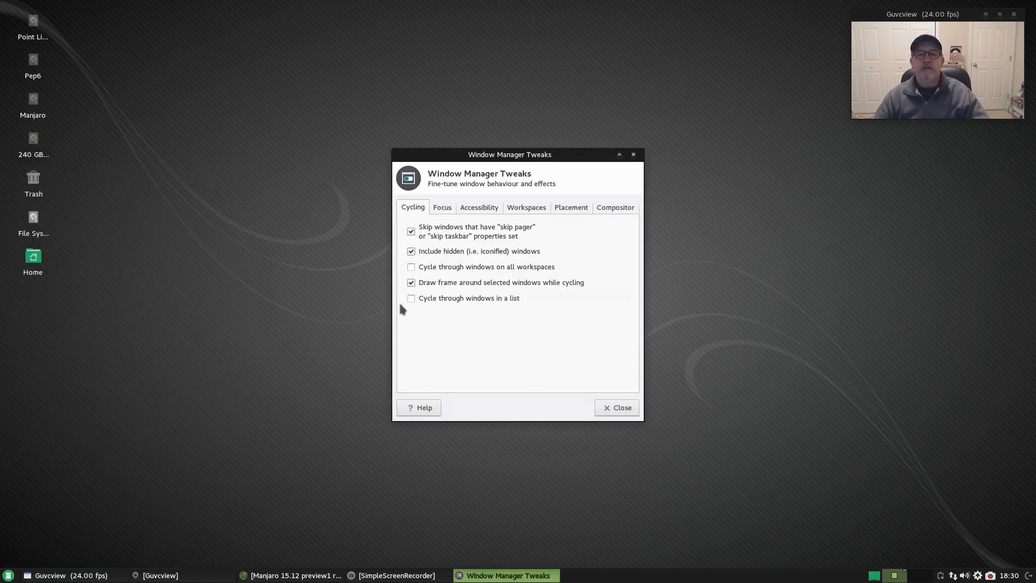
# - Review the focus, accessibility, workspaces, placement and compositor options of Window Manager Tweaks, and close the dialog
pyautogui.click(444, 208)
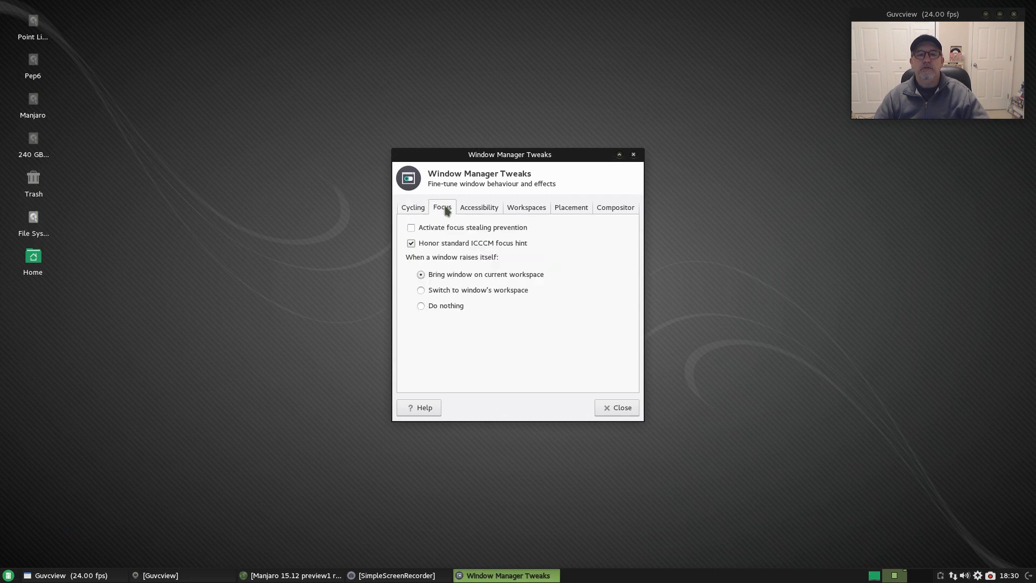
pyautogui.click(477, 209)
pyautogui.click(529, 210)
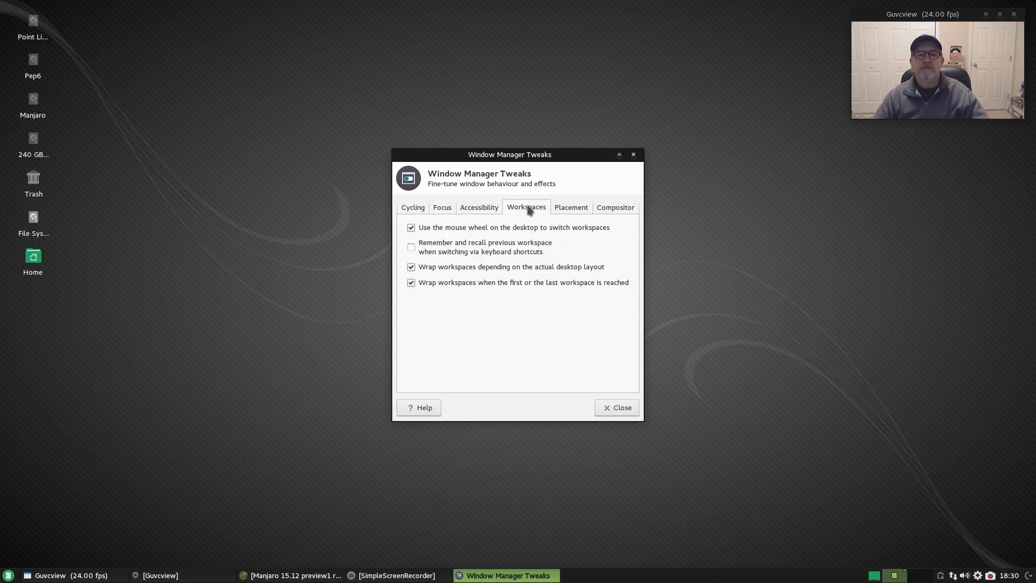
pyautogui.click(568, 211)
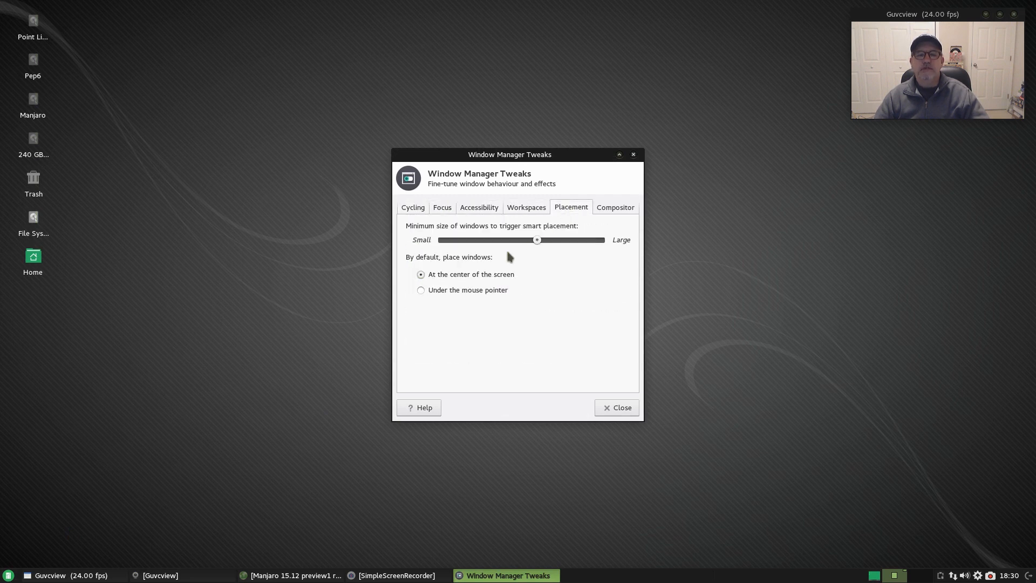
pyautogui.click(564, 241)
pyautogui.click(613, 208)
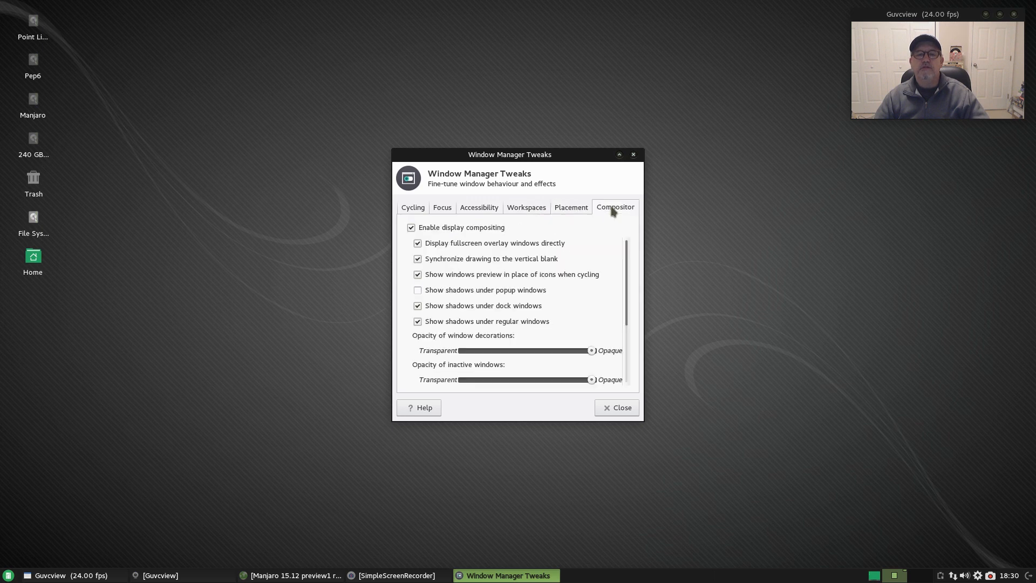
pyautogui.click(609, 411)
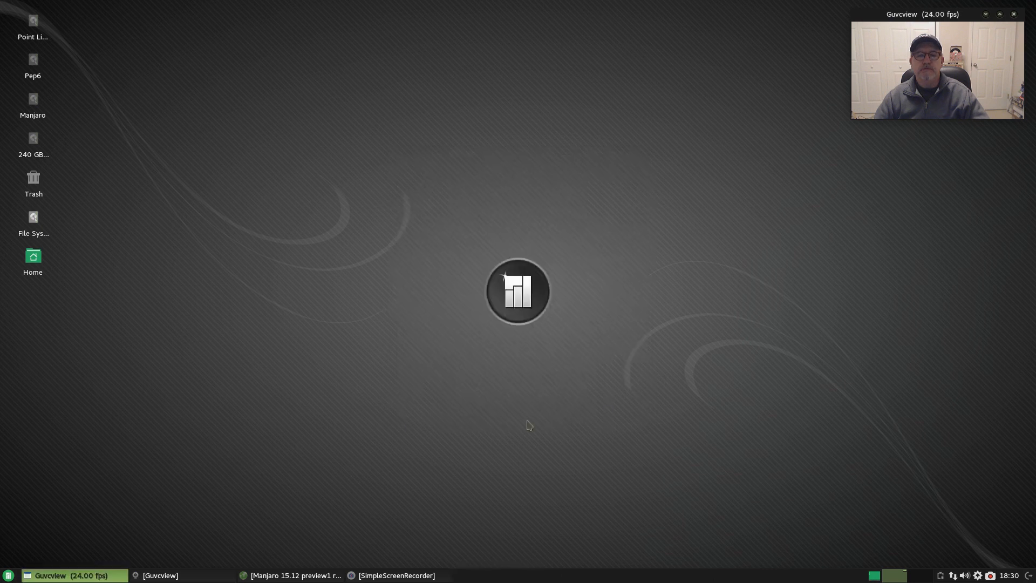
# - Look over the System and Settings application categories, open the Settings Manager, and enlarge its window to fit every section
pyautogui.click(8, 576)
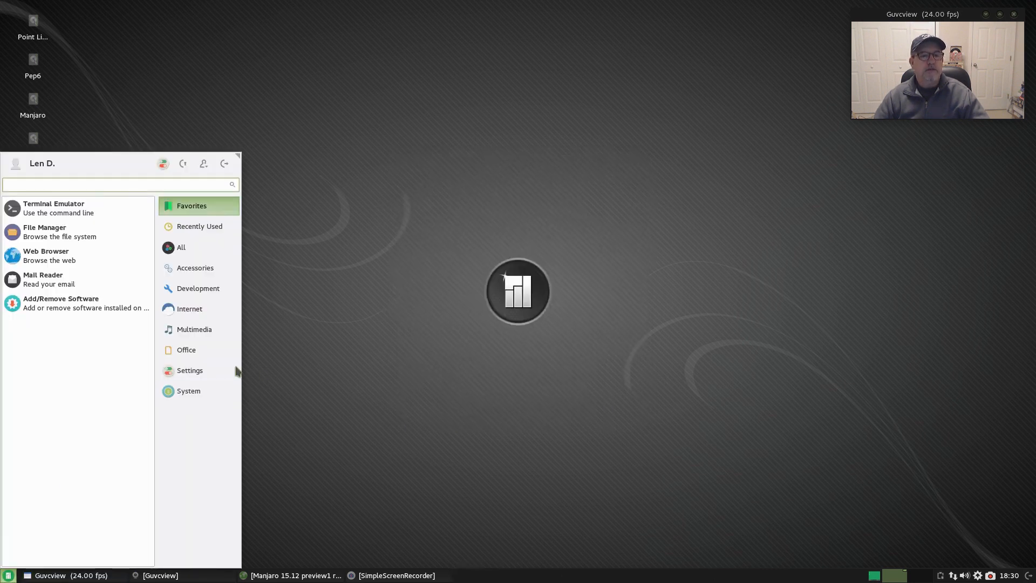
pyautogui.click(189, 390)
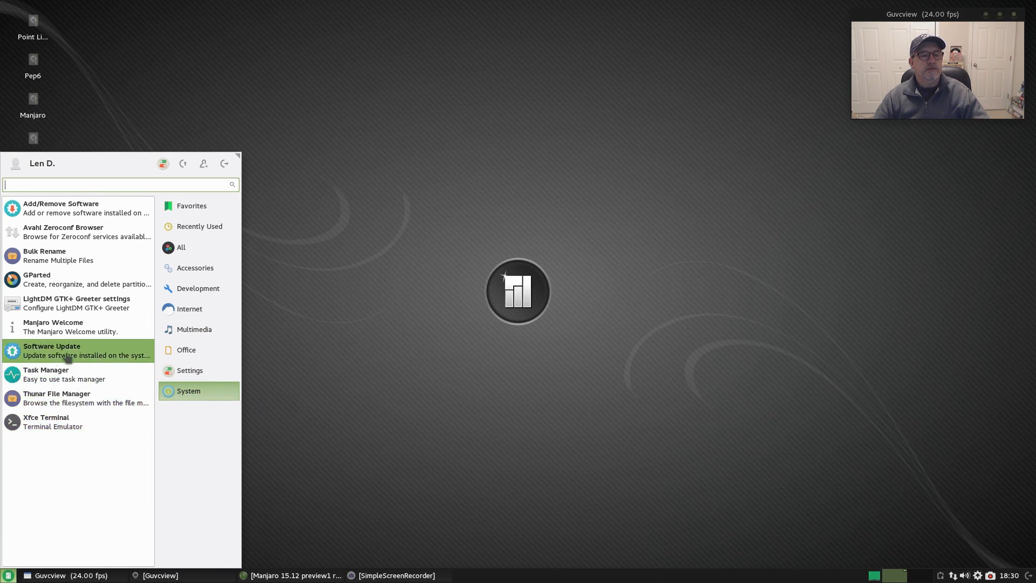
pyautogui.click(168, 372)
pyautogui.scroll(-5, 81, 432)
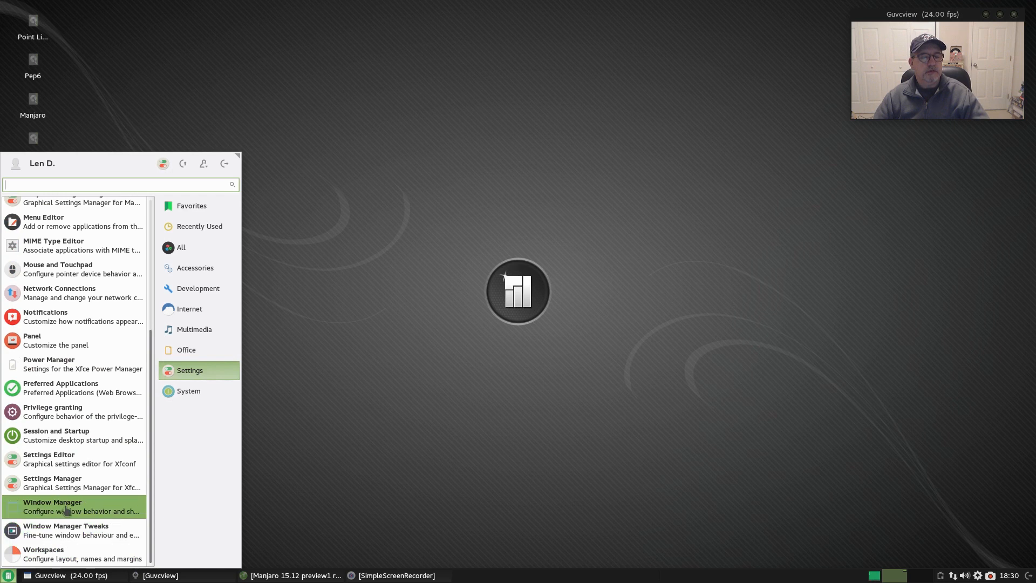
pyautogui.click(60, 484)
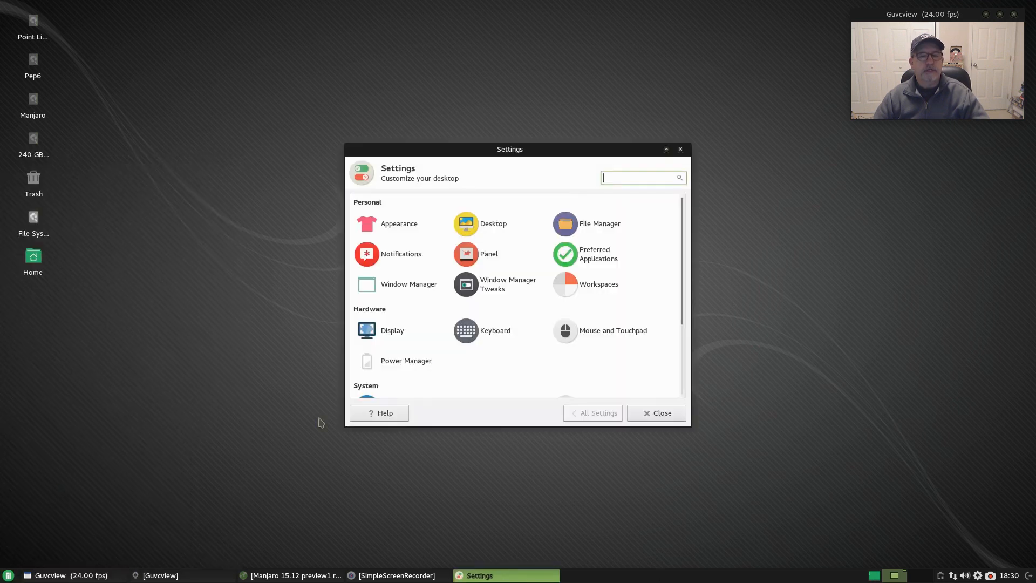
pyautogui.moveTo(585, 152); pyautogui.dragTo(581, 32)
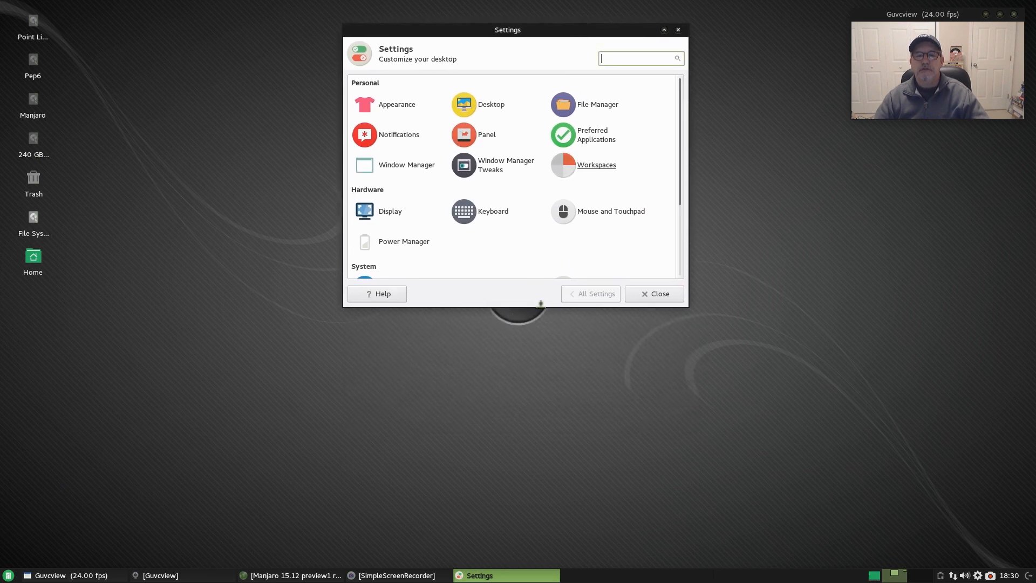
pyautogui.moveTo(542, 308); pyautogui.dragTo(542, 553)
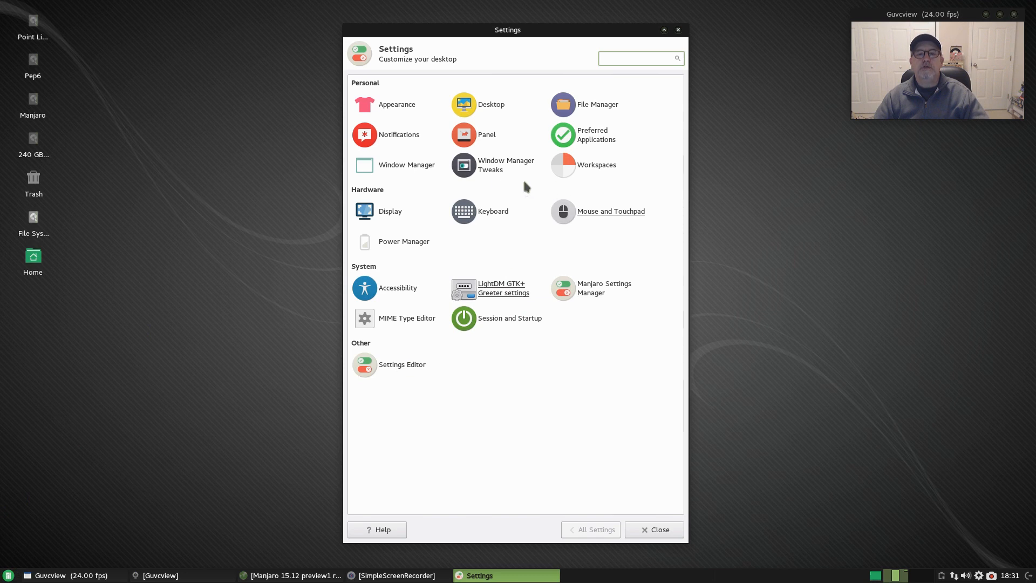
# - Open the Appearance settings and review the style themes, icon themes, fonts and general interface options
pyautogui.click(393, 106)
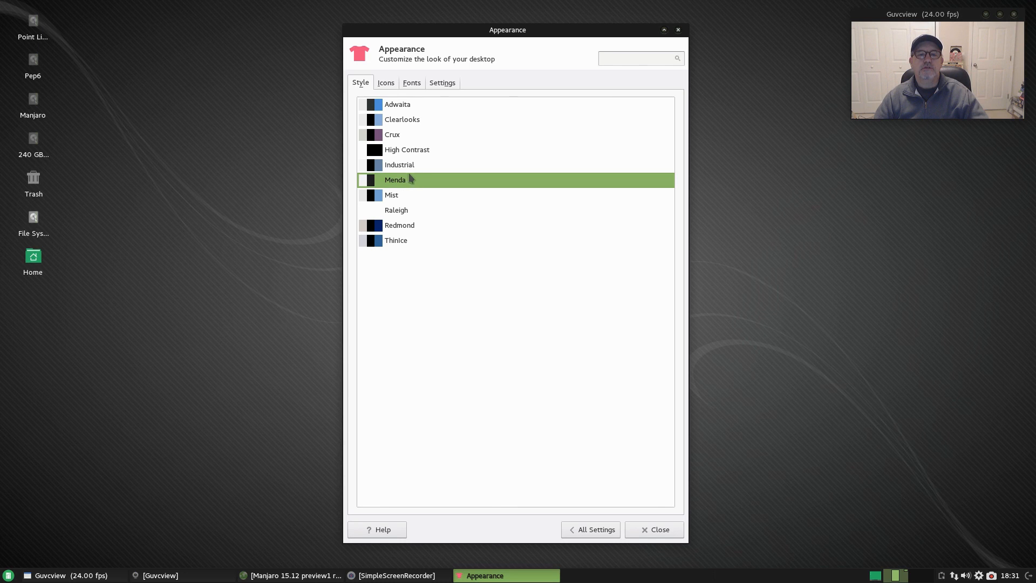
pyautogui.click(387, 84)
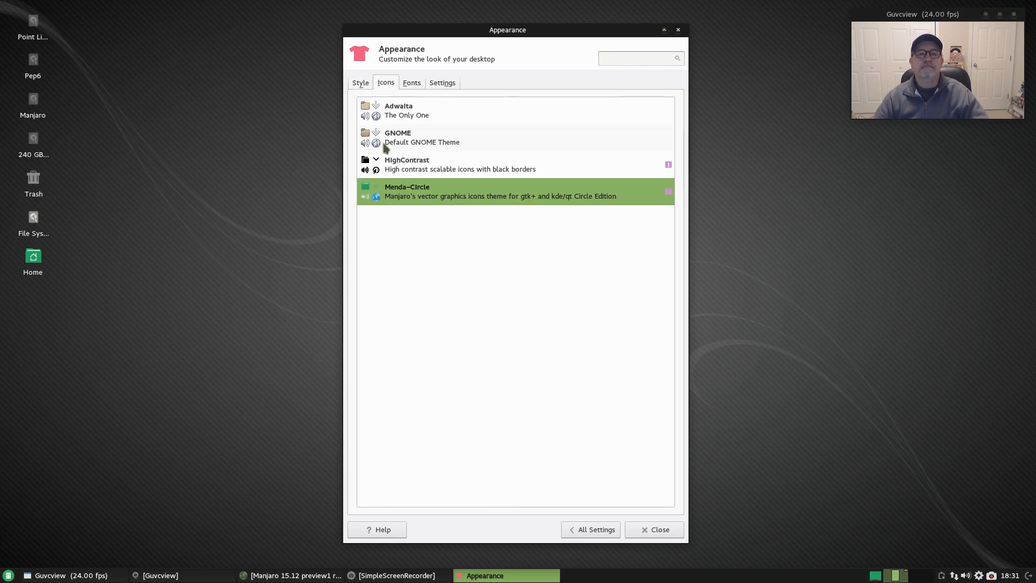
pyautogui.click(420, 85)
pyautogui.click(441, 84)
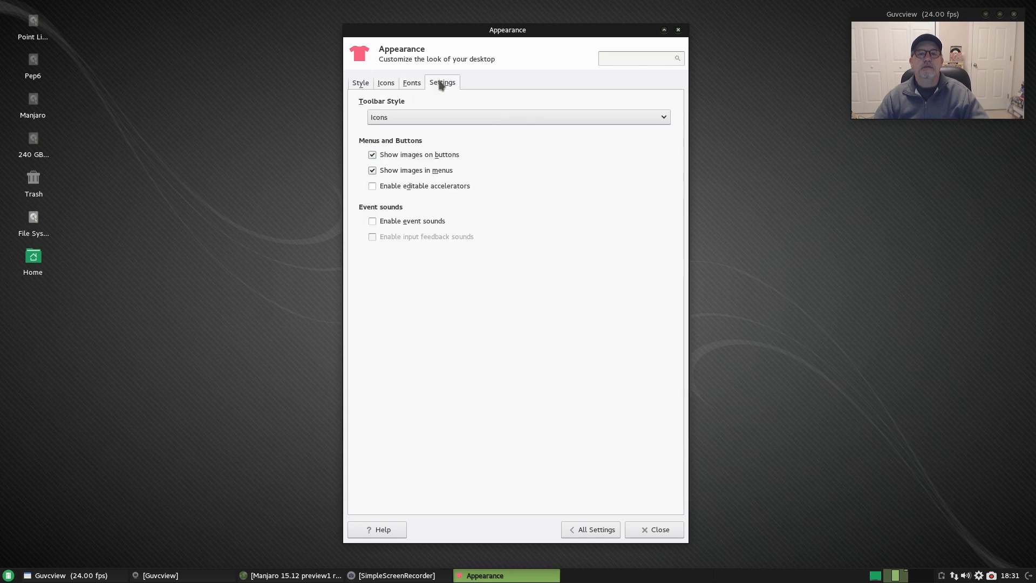
# - Set the font hinting to Slight and recheck the toolbar style, menu and event sound options
pyautogui.click(419, 84)
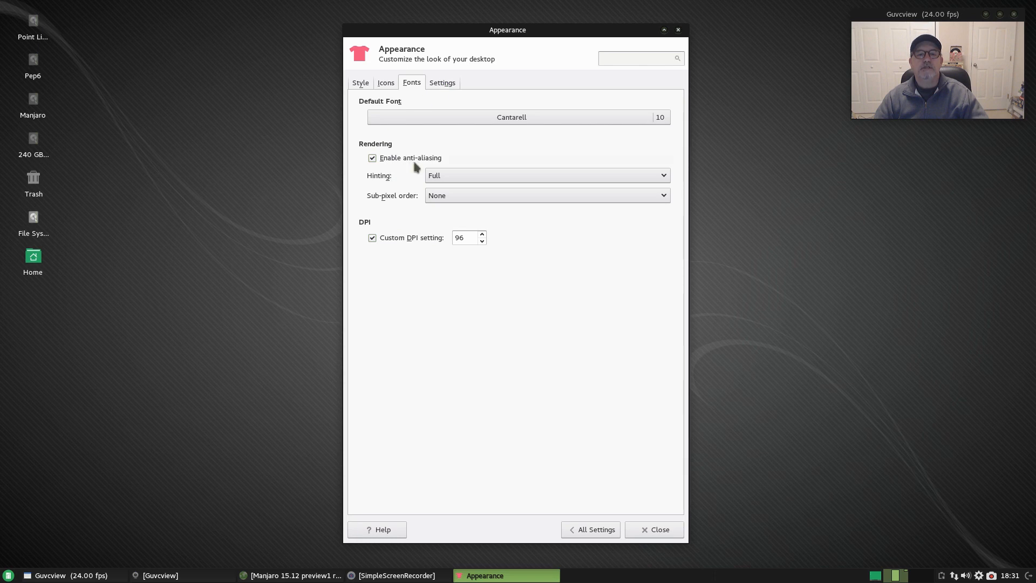
pyautogui.click(657, 178)
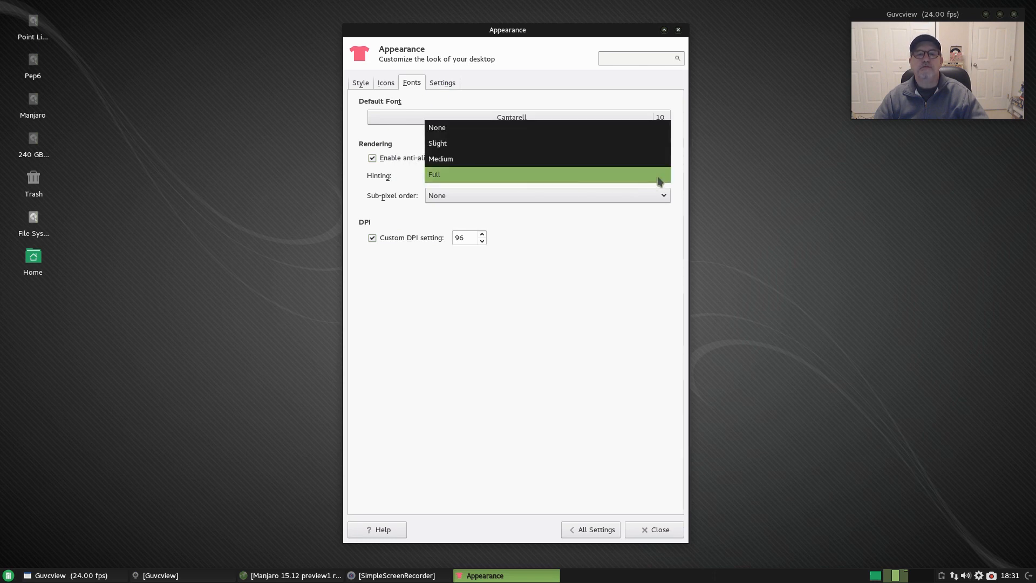
pyautogui.click(565, 143)
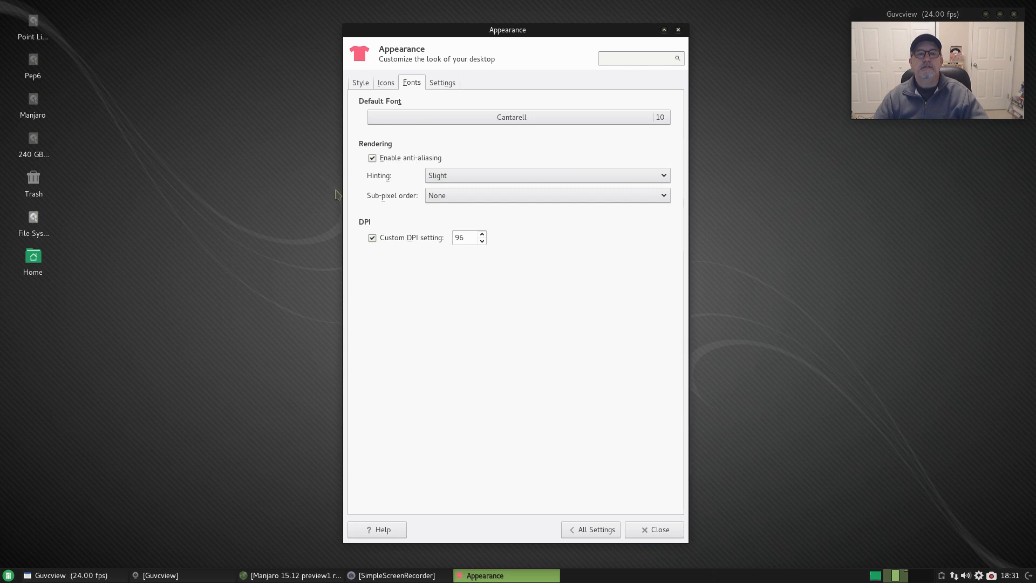
pyautogui.click(447, 84)
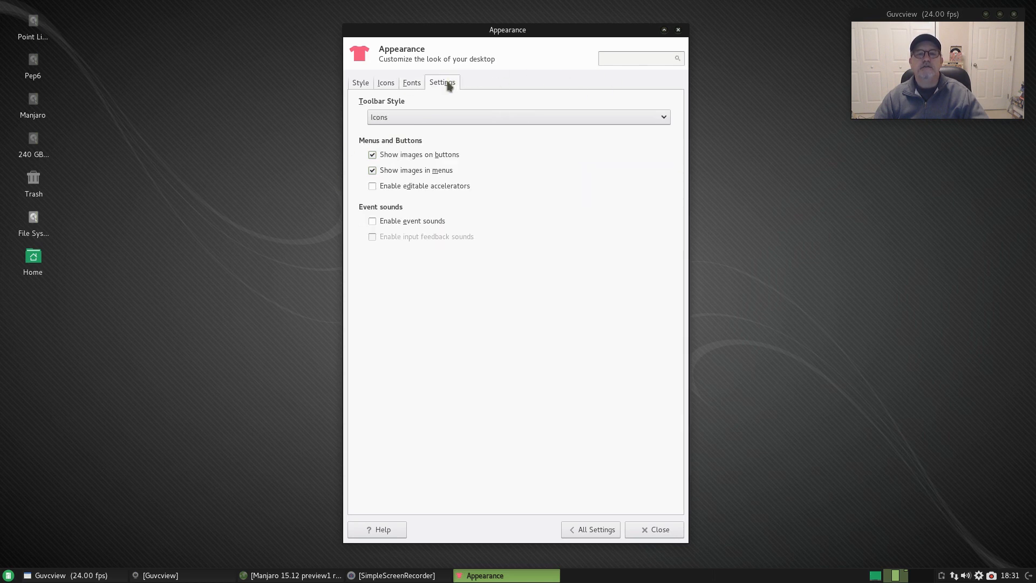
pyautogui.click(413, 87)
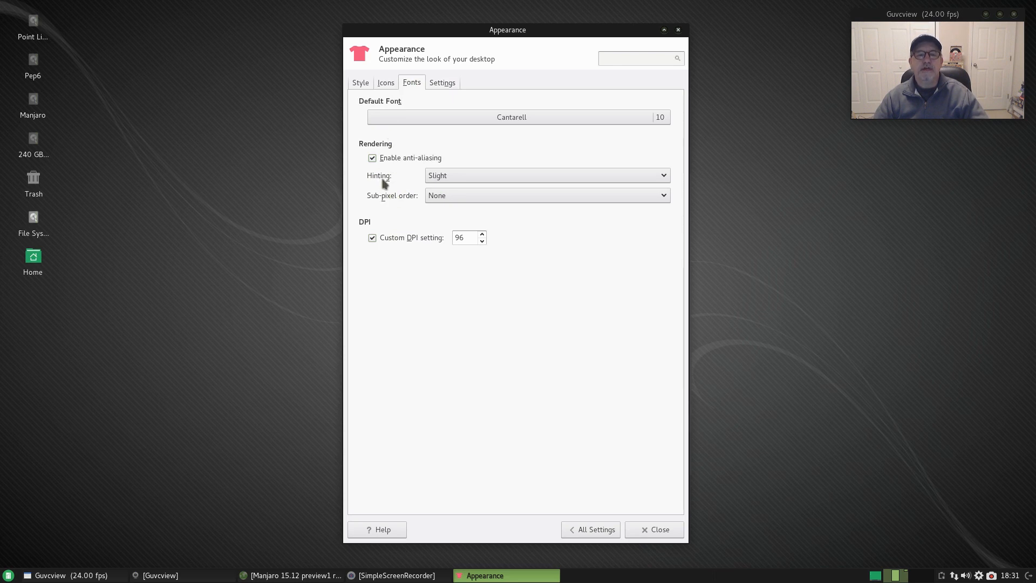
# - Try raising the custom font DPI to 105
pyautogui.click(483, 236)
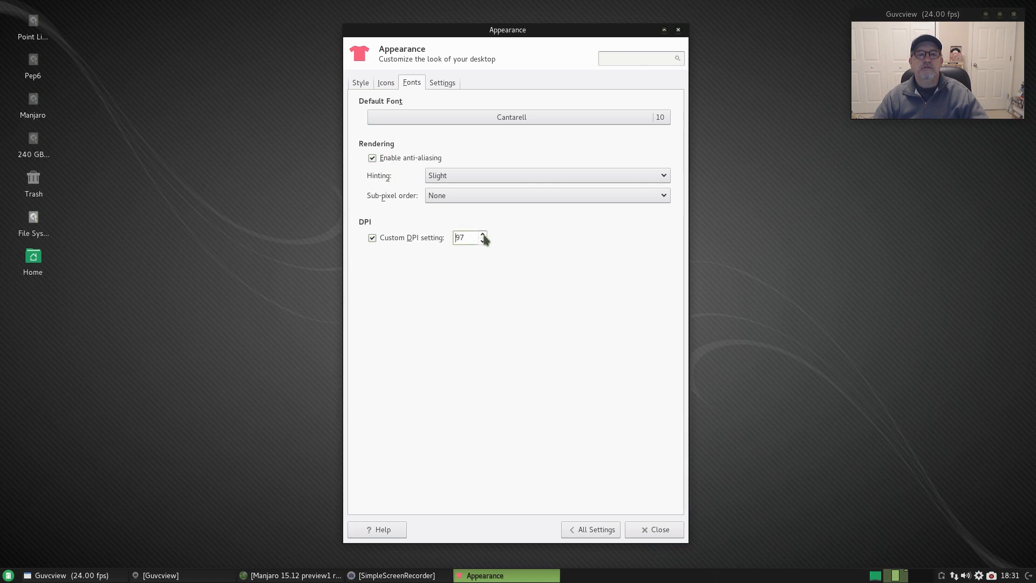
pyautogui.click(483, 235)
pyautogui.click(483, 235)
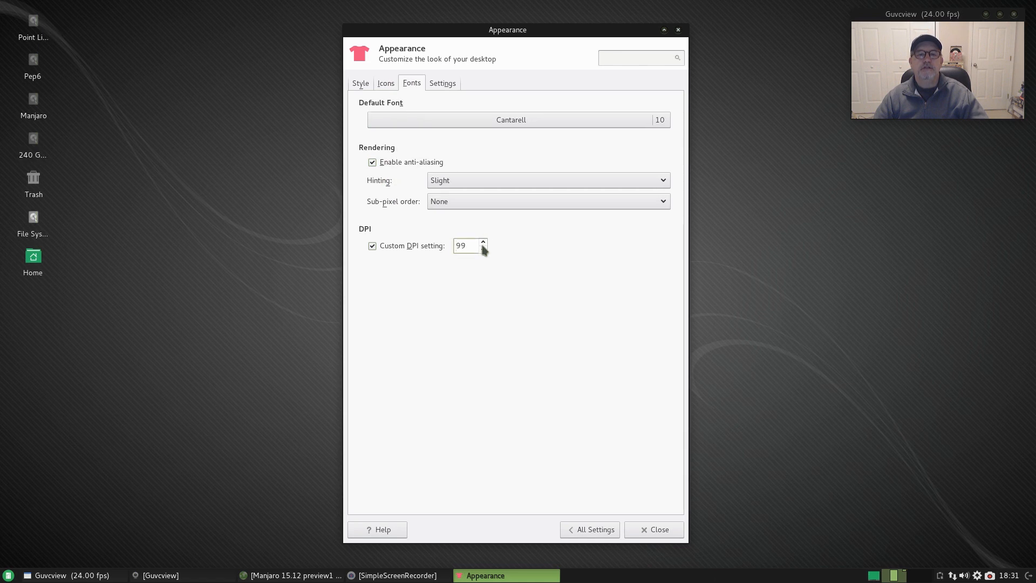
pyautogui.click(484, 242)
pyautogui.click(484, 242)
pyautogui.click(486, 243)
pyautogui.click(485, 246)
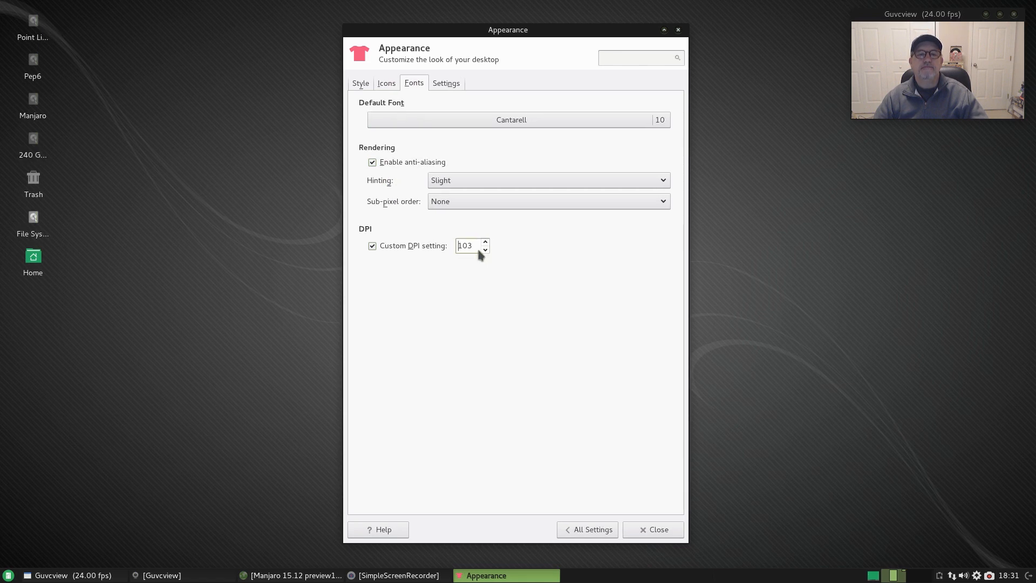
pyautogui.click(485, 246)
pyautogui.click(485, 246)
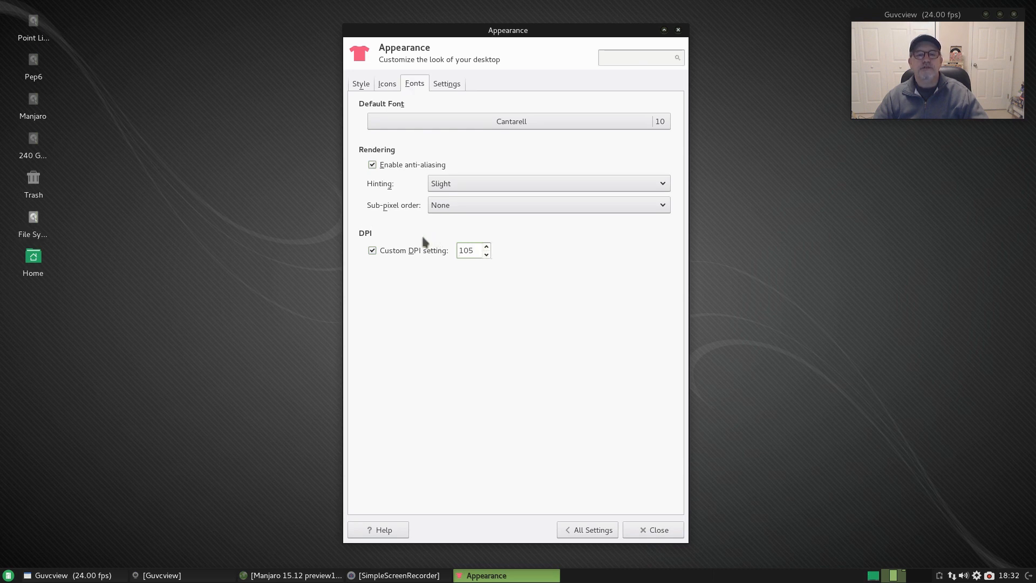
# - Set the custom font DPI to 96 and close the Appearance settings
pyautogui.click(485, 255)
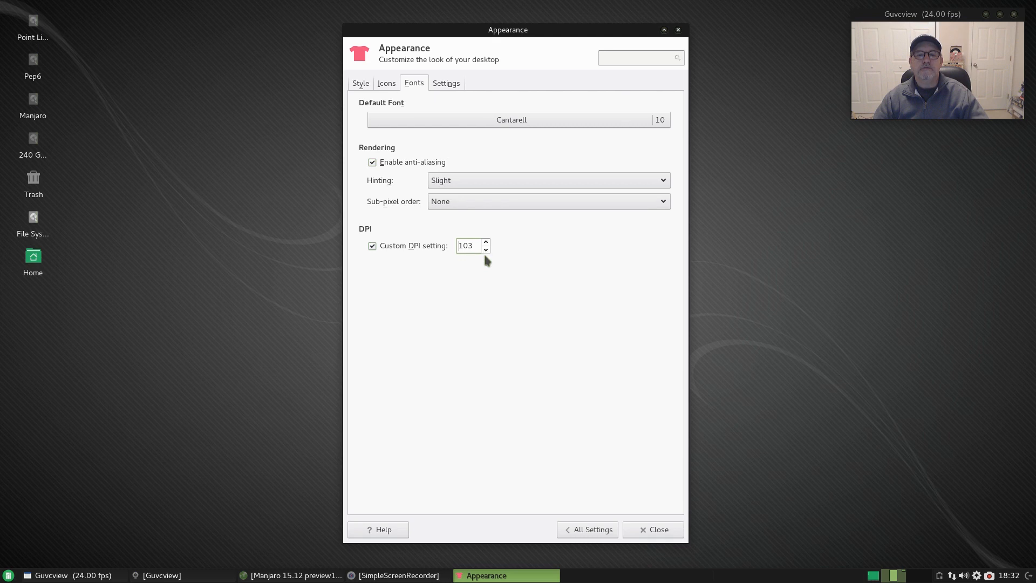
pyautogui.click(479, 234)
pyautogui.click(478, 235)
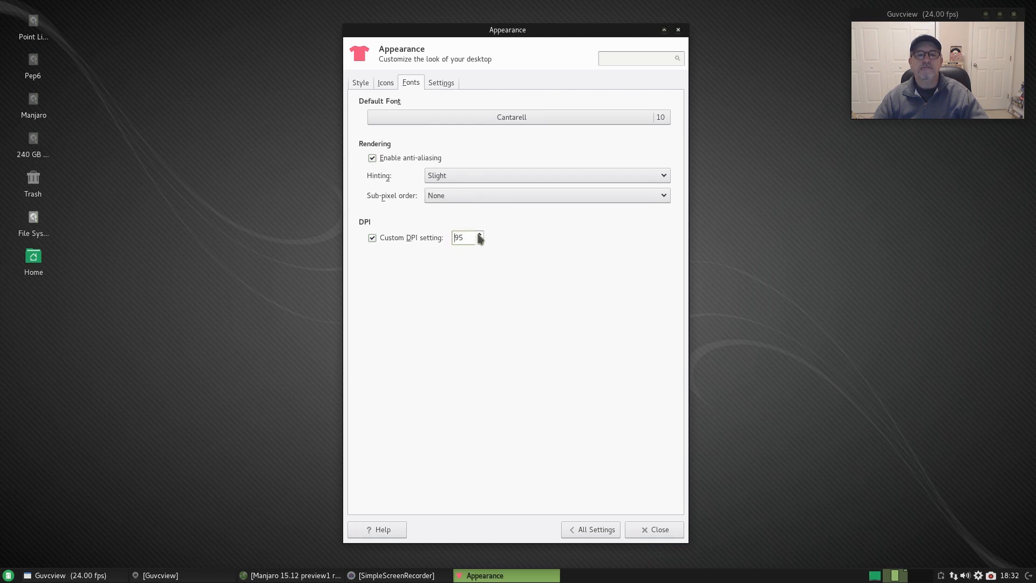
pyautogui.click(479, 235)
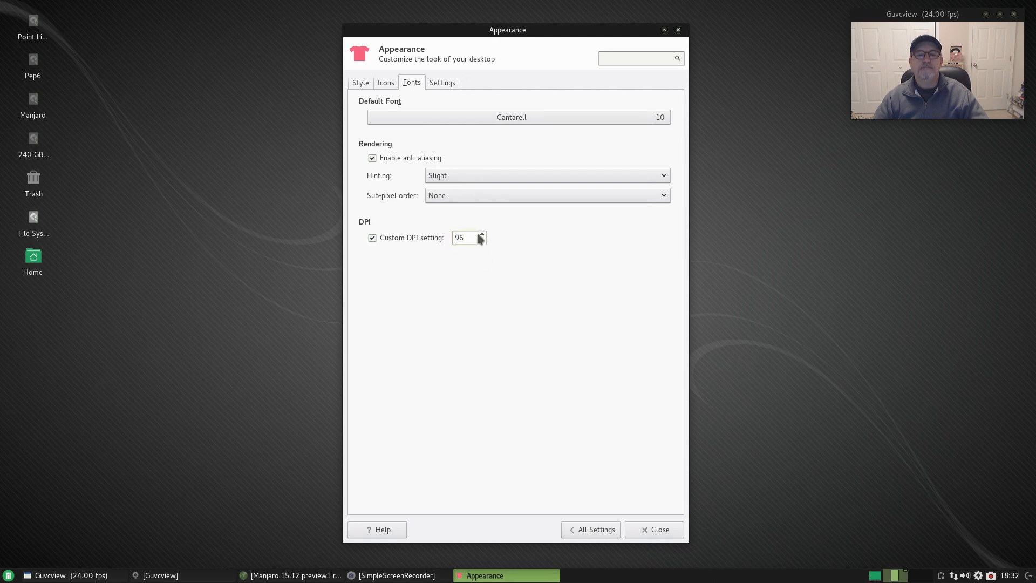
pyautogui.click(679, 30)
pyautogui.click(462, 296)
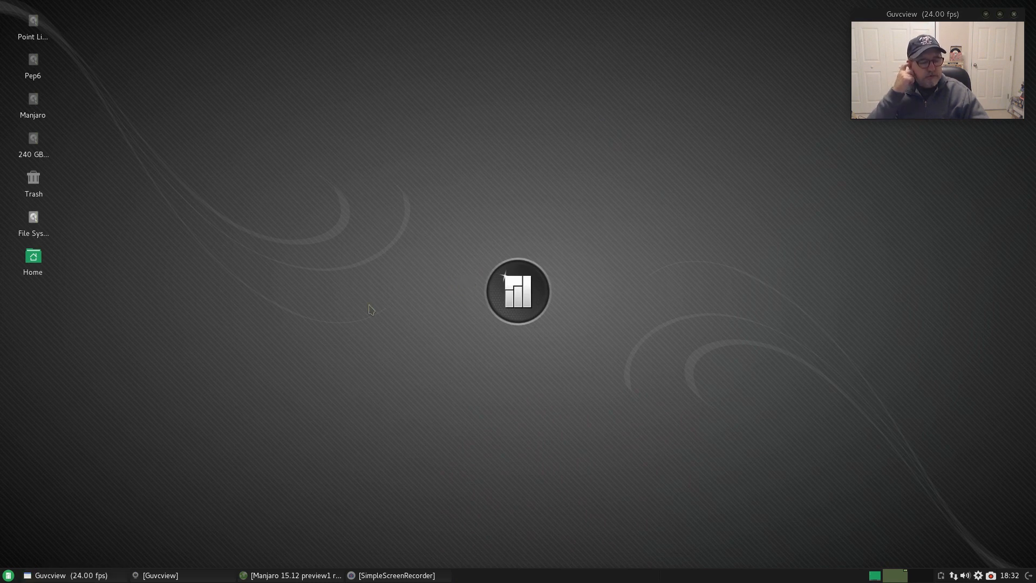
# - Review the wallpaper folder, menu and icon options in the Desktop settings, and close the dialog
pyautogui.rightClick(354, 239)
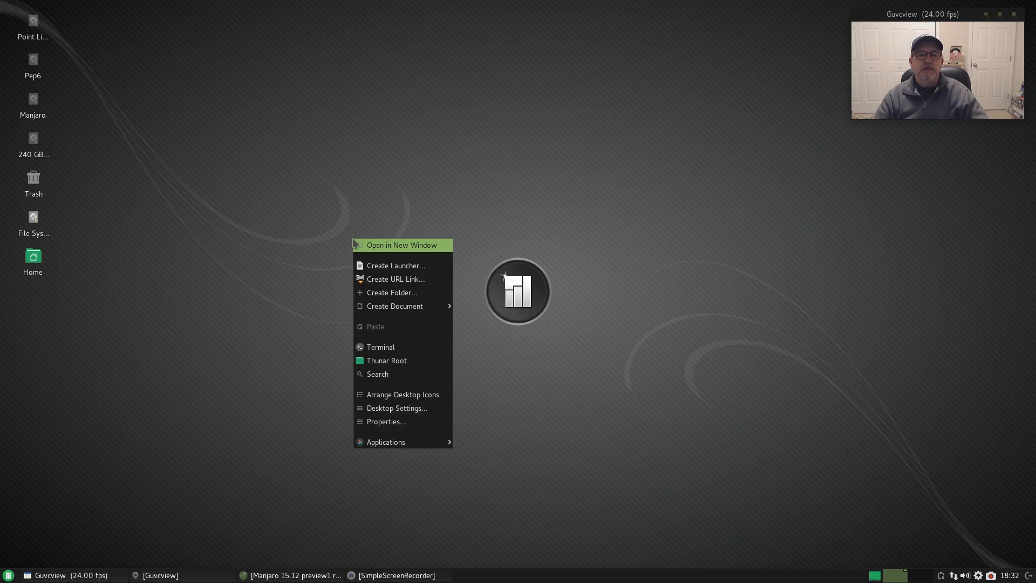
pyautogui.click(415, 412)
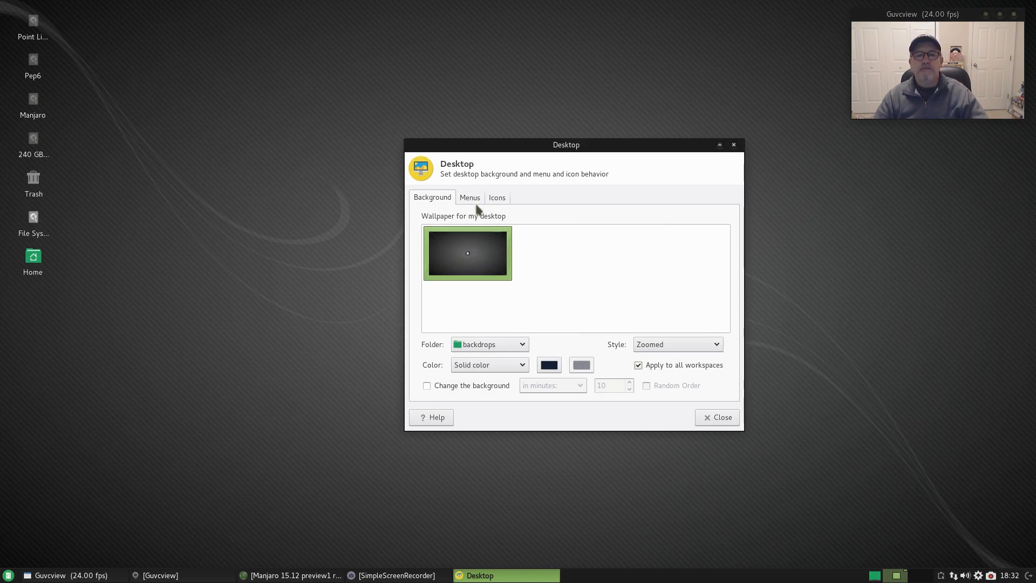
pyautogui.click(521, 346)
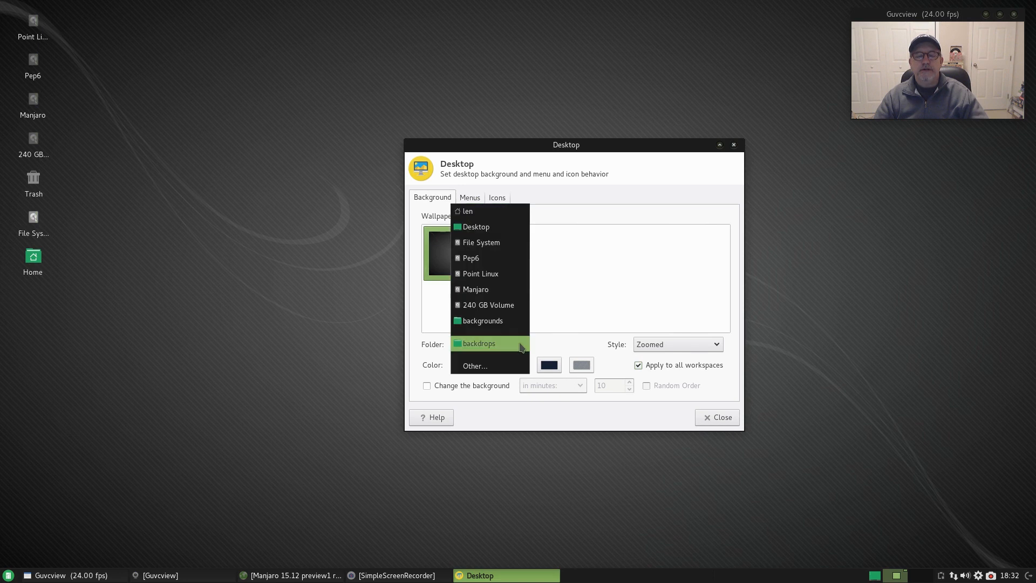
pyautogui.click(521, 345)
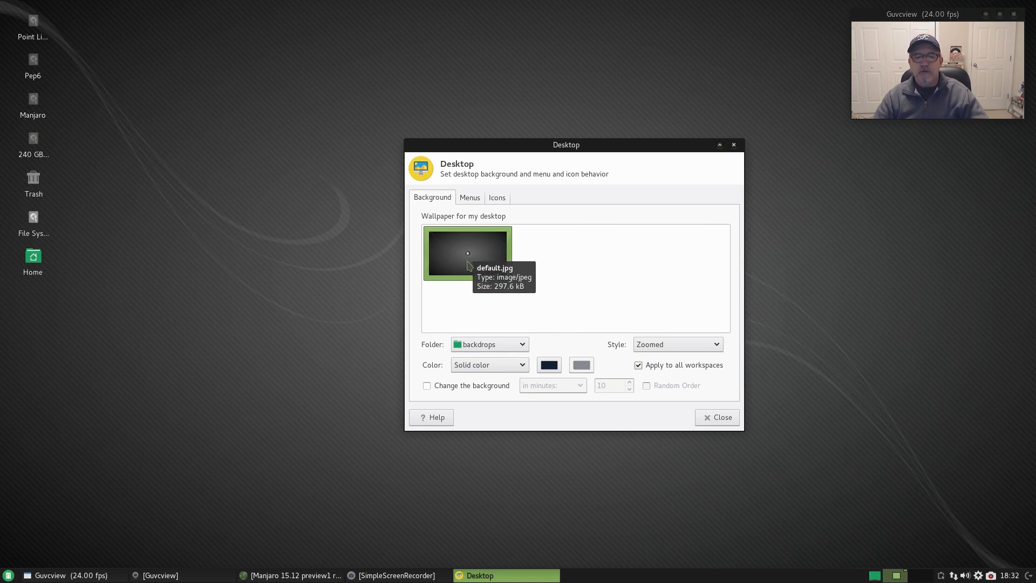
pyautogui.click(470, 197)
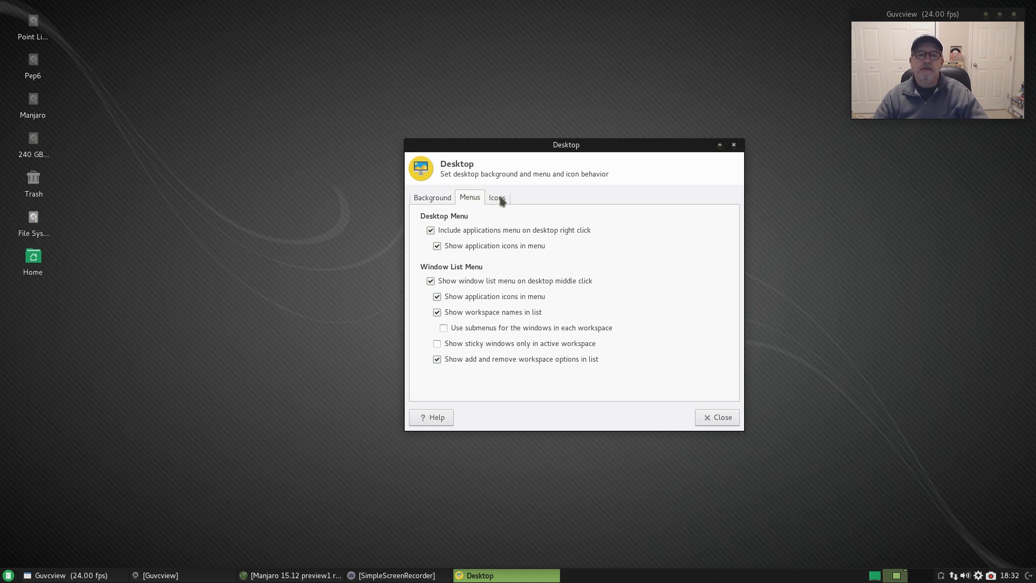
pyautogui.click(500, 199)
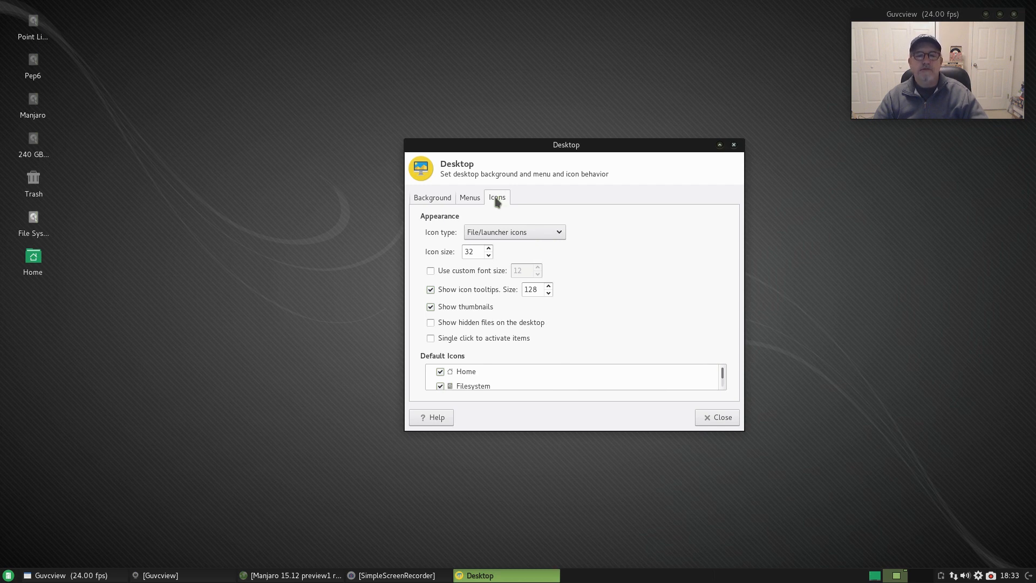
pyautogui.click(733, 145)
pyautogui.click(469, 246)
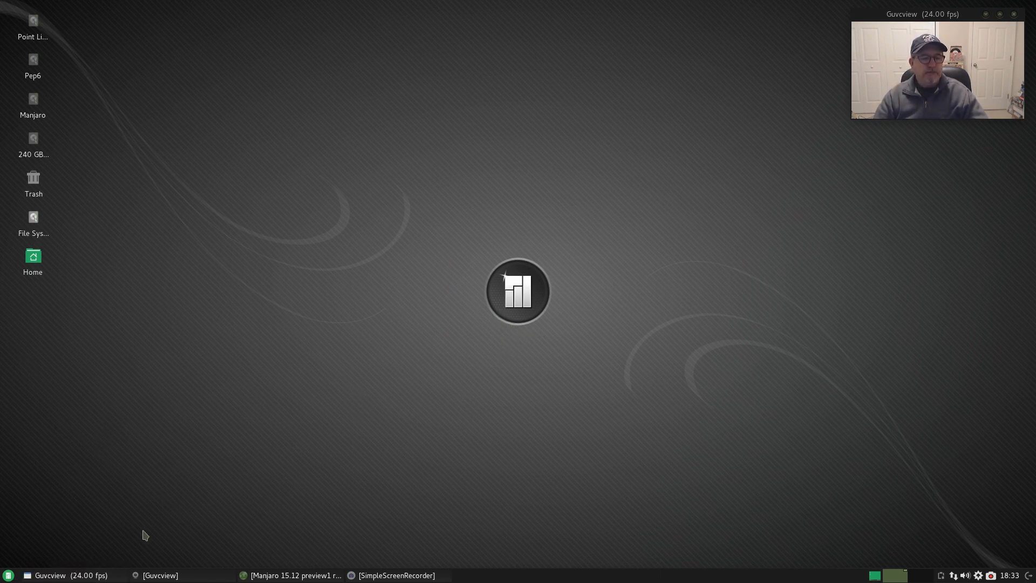
pyautogui.click(8, 575)
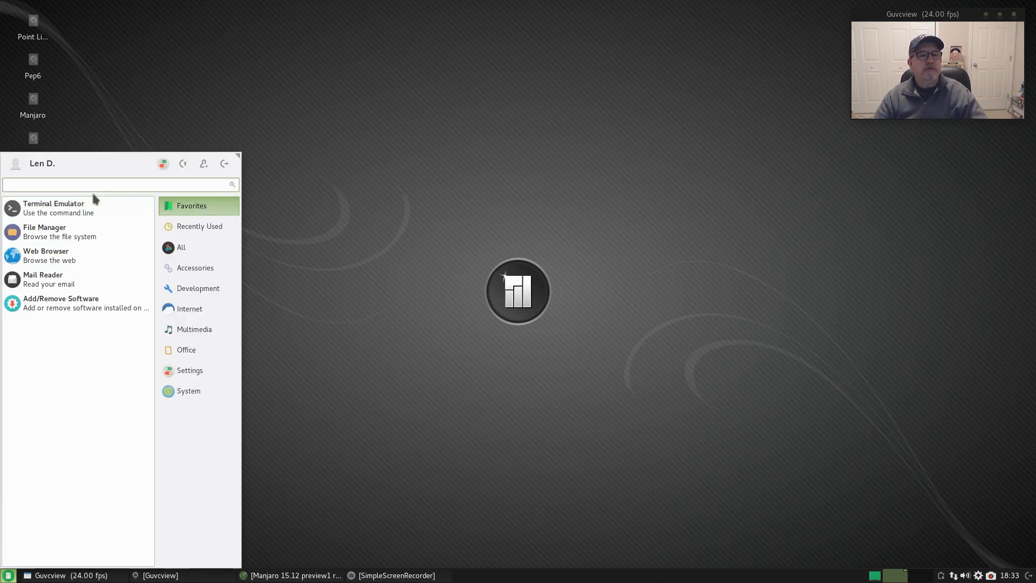
pyautogui.click(325, 293)
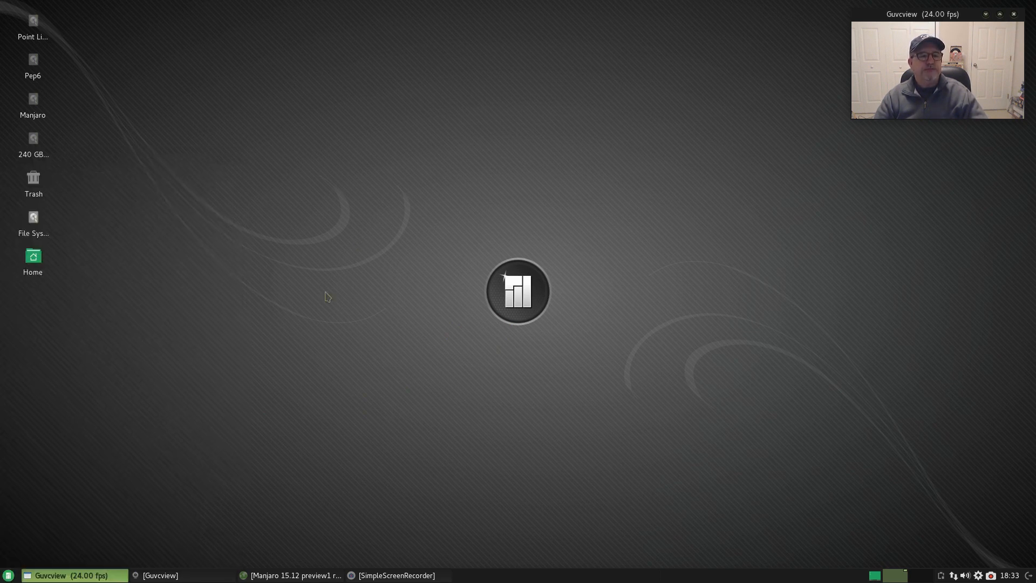
pyautogui.click(8, 576)
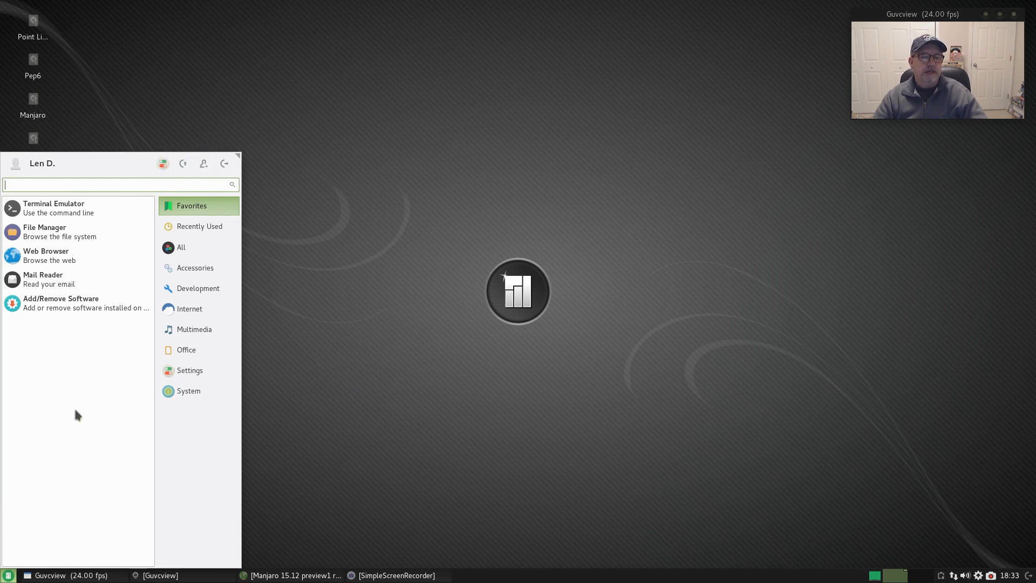
pyautogui.click(296, 459)
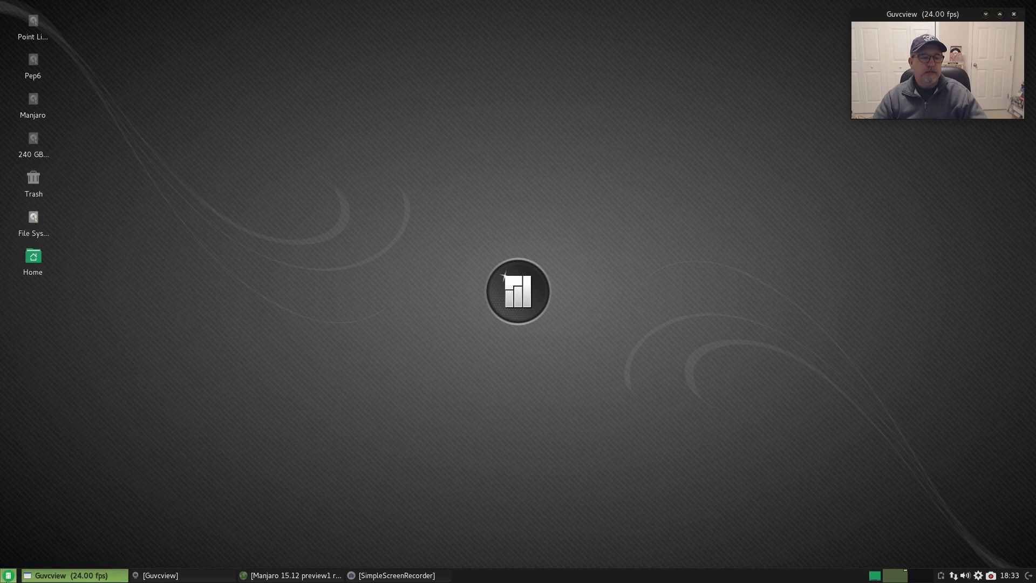
# - Open the Whisker Menu properties, change the panel button title to Menu and check the display options
pyautogui.rightClick(8, 576)
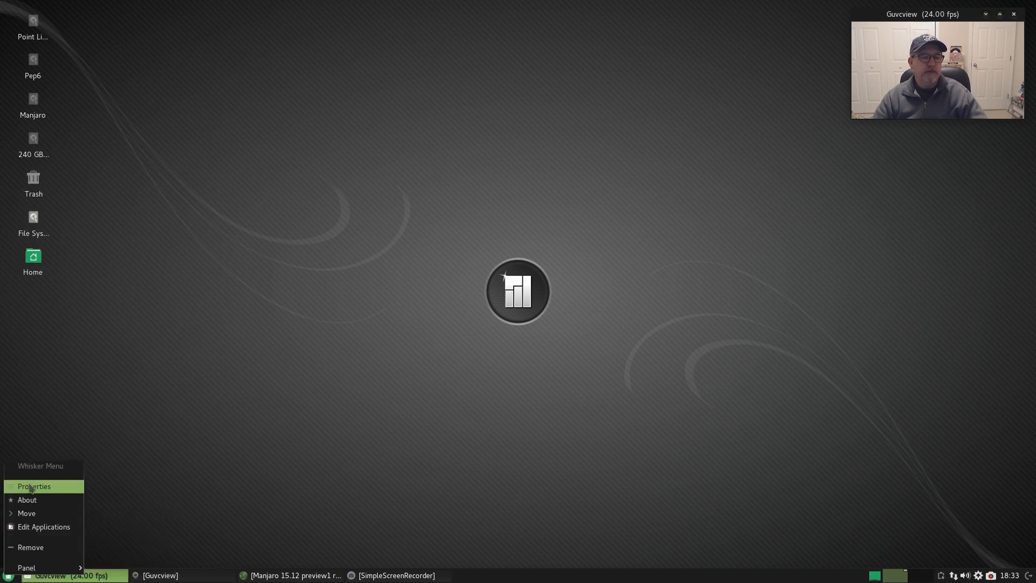
pyautogui.click(33, 486)
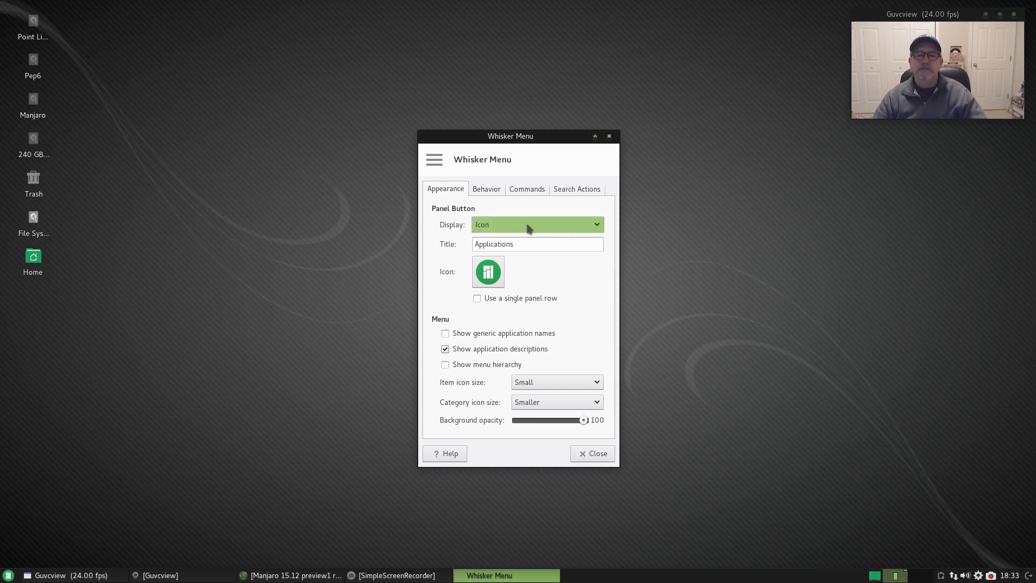
pyautogui.doubleClick(518, 242)
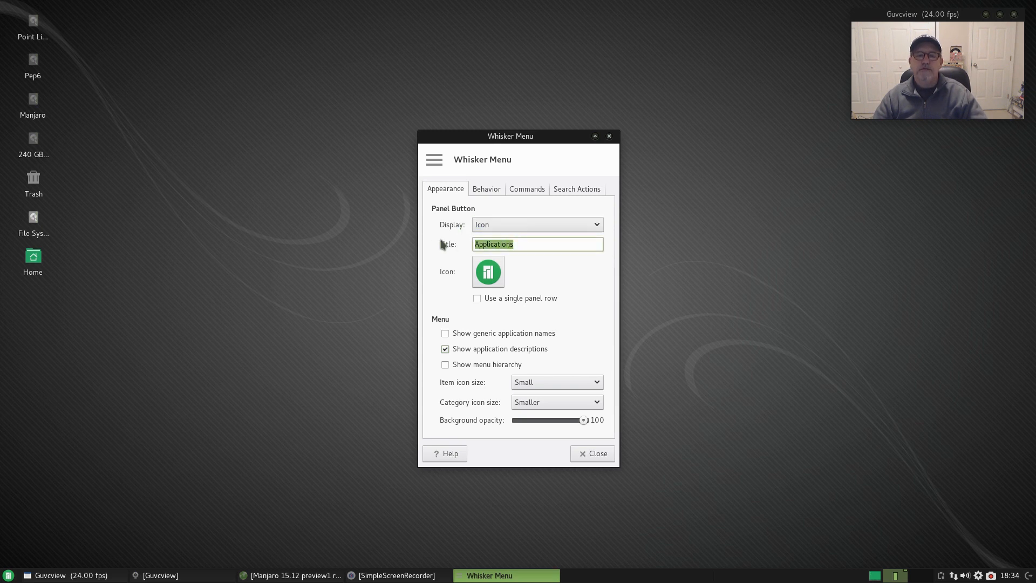
pyautogui.press('BackSpace')
pyautogui.write('Menu')
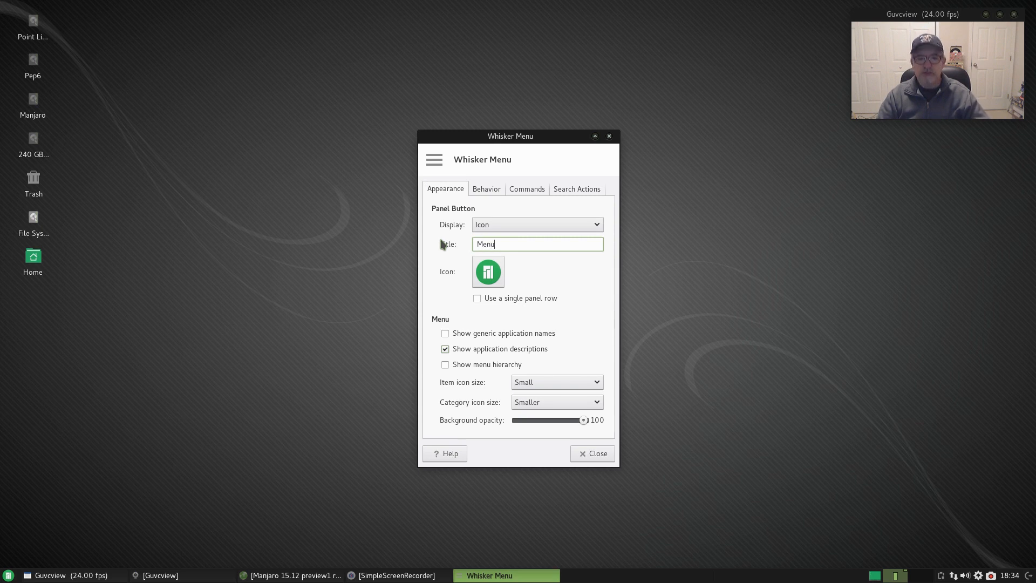
pyautogui.click(508, 230)
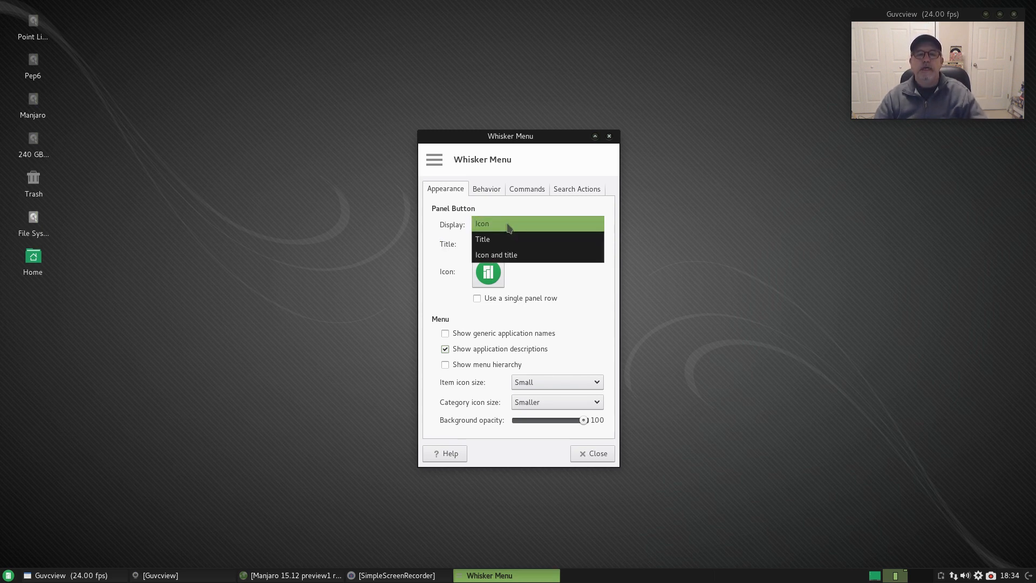
pyautogui.click(561, 288)
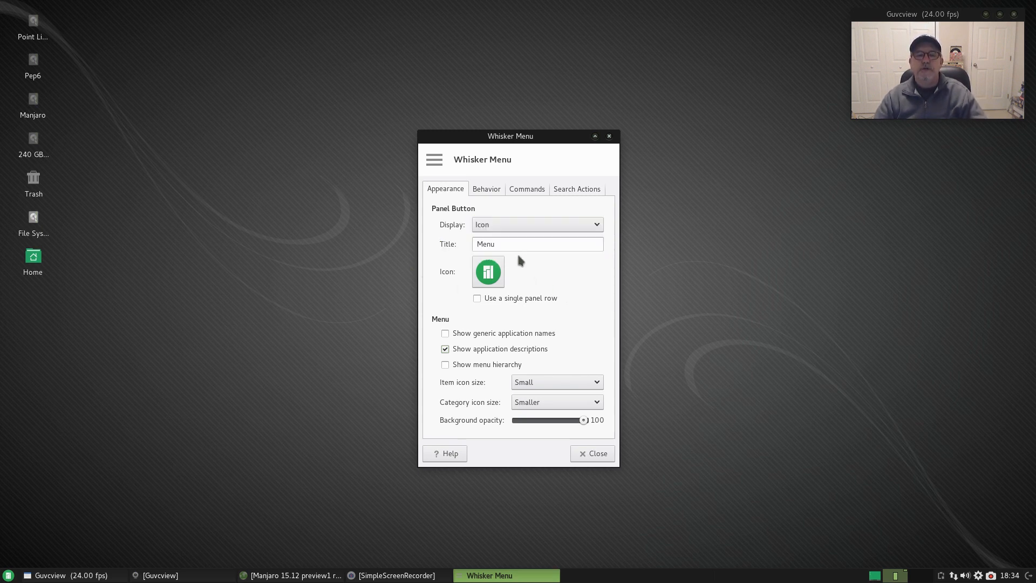
# - Retype the Whisker Menu title as Menu with a trailing space and set the panel button to display Icon and title
pyautogui.click(514, 246)
pyautogui.press('BackSpace')
pyautogui.press('BackSpace')
pyautogui.press('BackSpace')
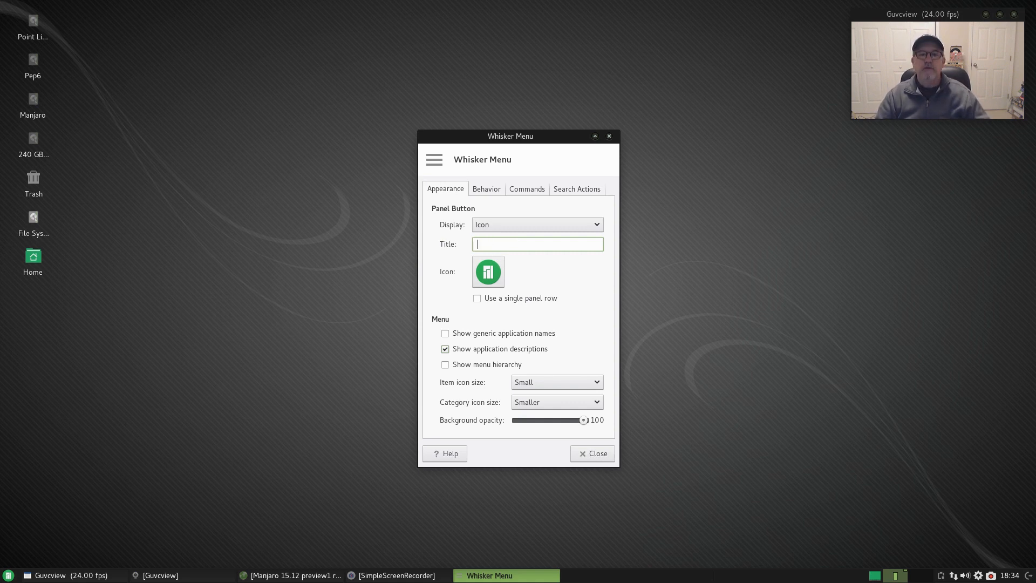
pyautogui.write('Menu')
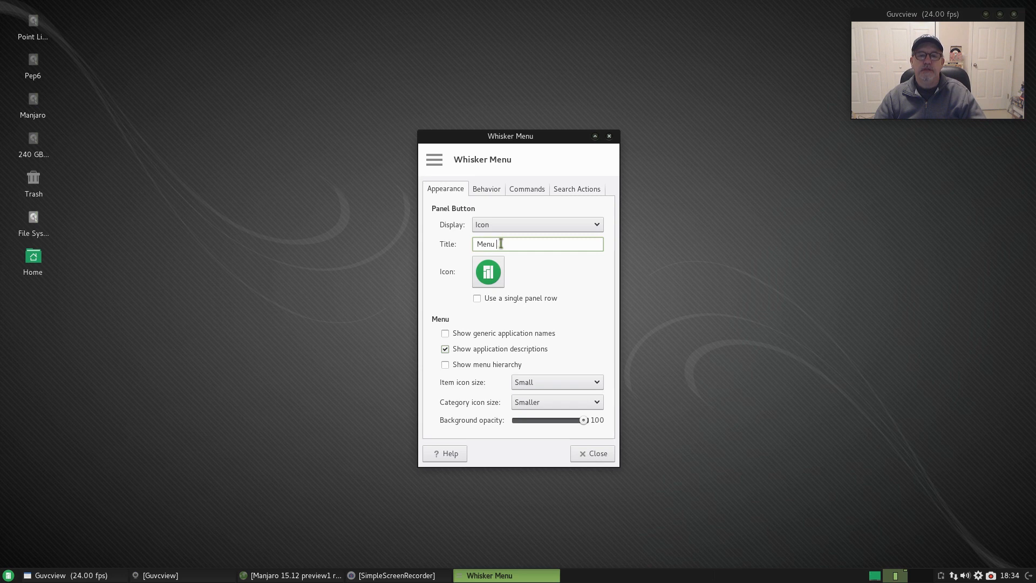
pyautogui.click(496, 225)
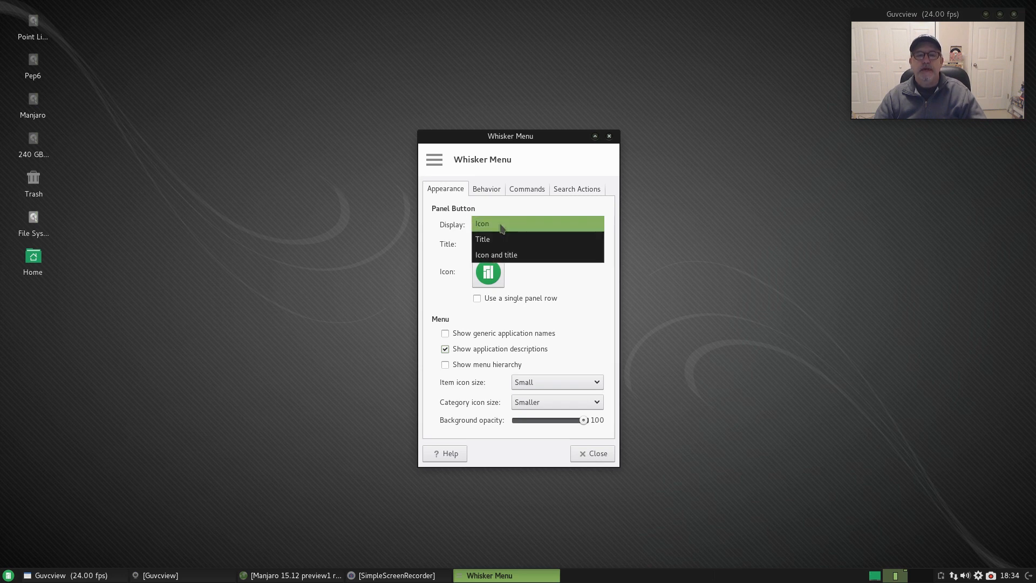
pyautogui.click(496, 255)
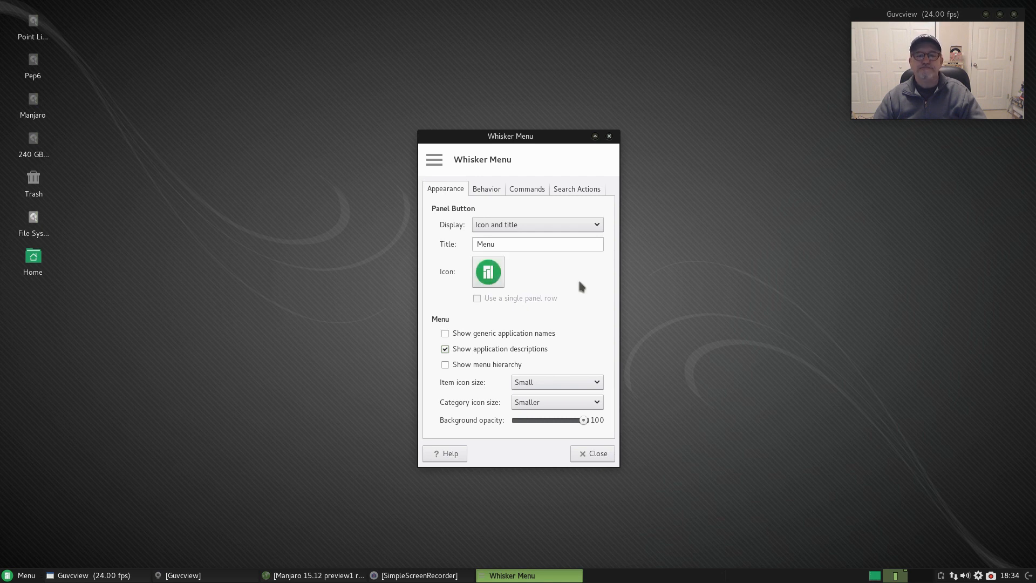
# - Browse the application icons and replace the Whisker Menu button icon with distributor-logo-archlinux
pyautogui.click(489, 275)
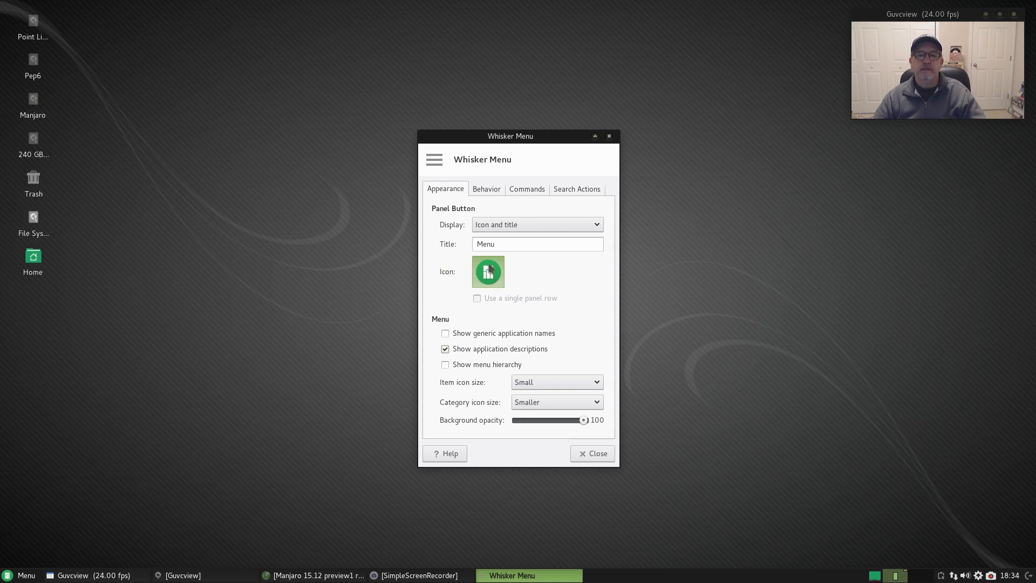
pyautogui.moveTo(596, 139); pyautogui.dragTo(570, 130)
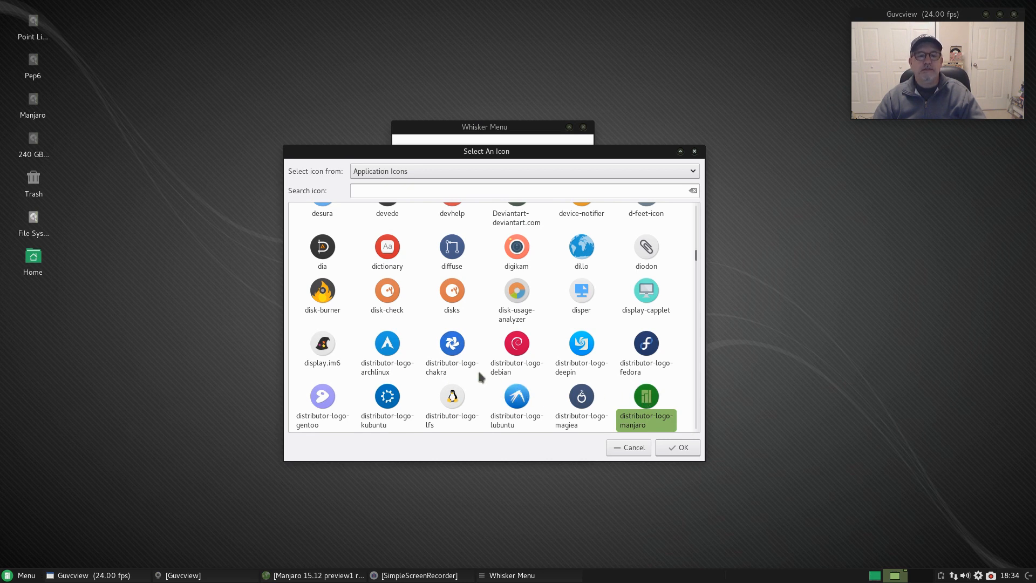
pyautogui.scroll(2, 481, 377)
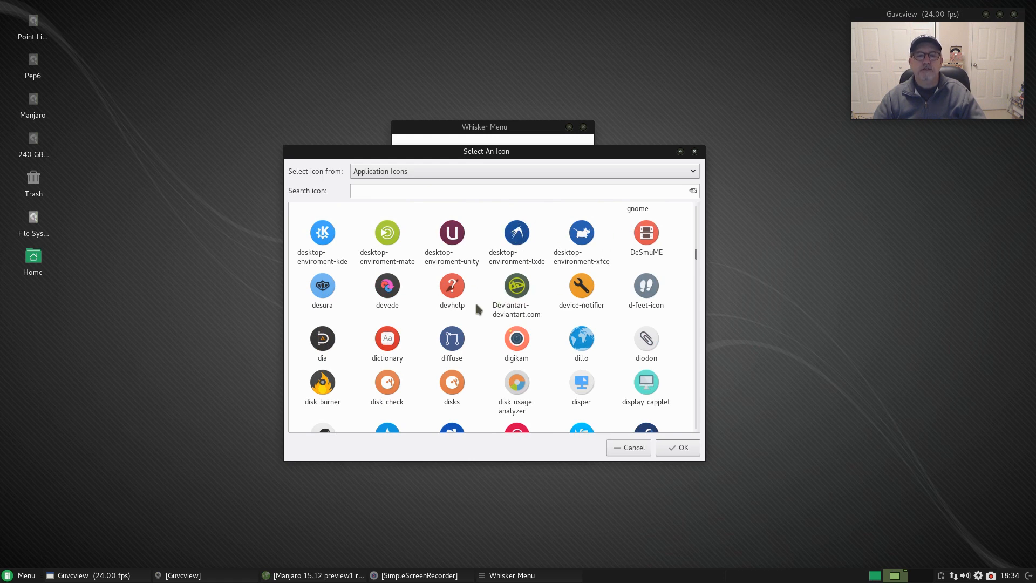
pyautogui.scroll(-3, 477, 312)
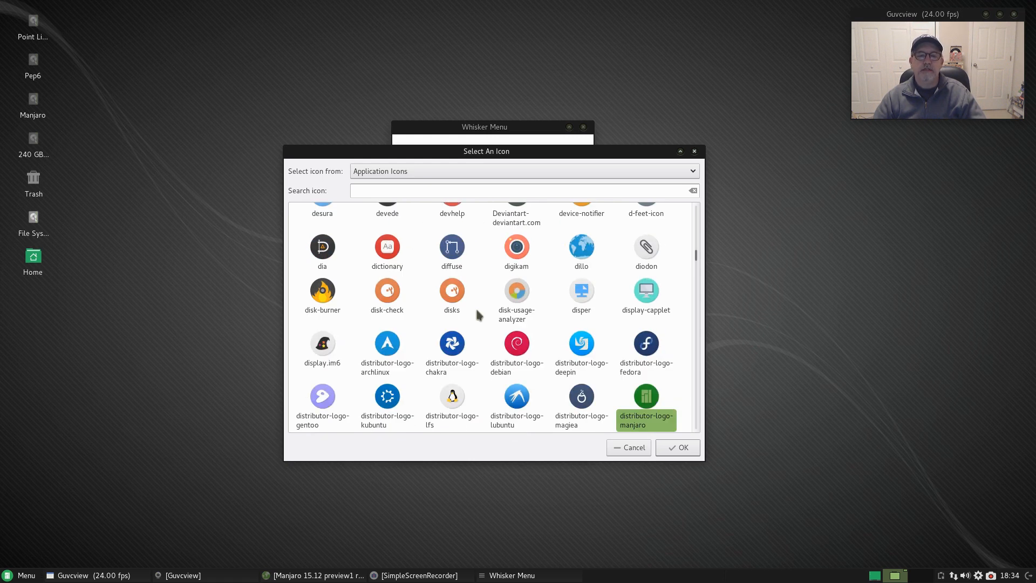
pyautogui.scroll(-1, 478, 314)
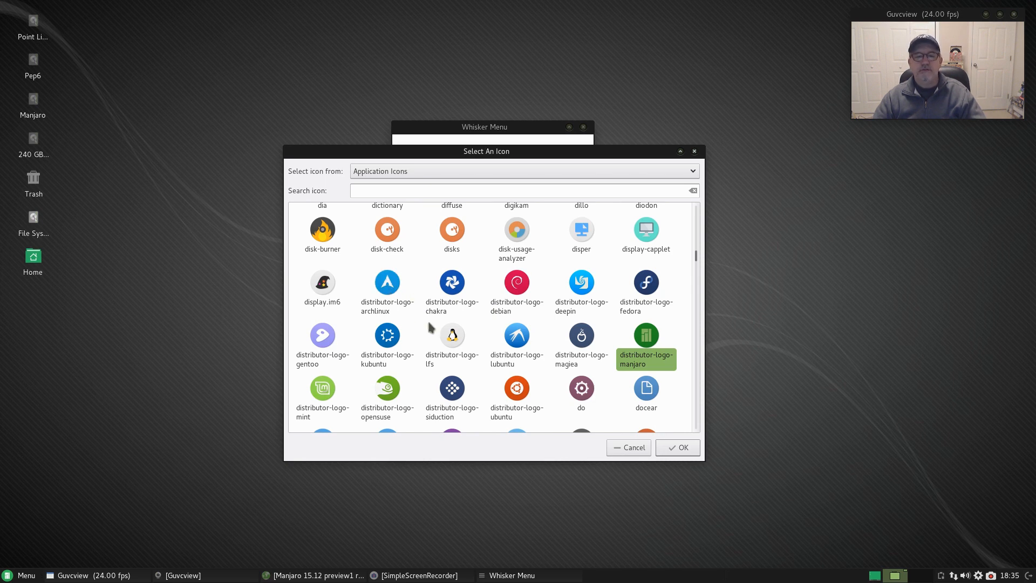
pyautogui.scroll(-1, 431, 328)
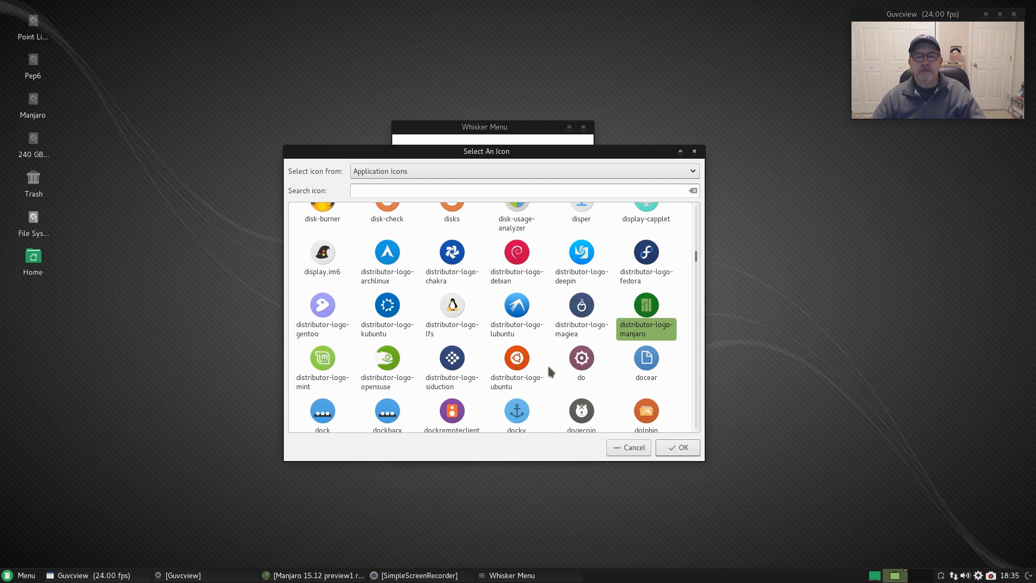
pyautogui.scroll(-5, 551, 372)
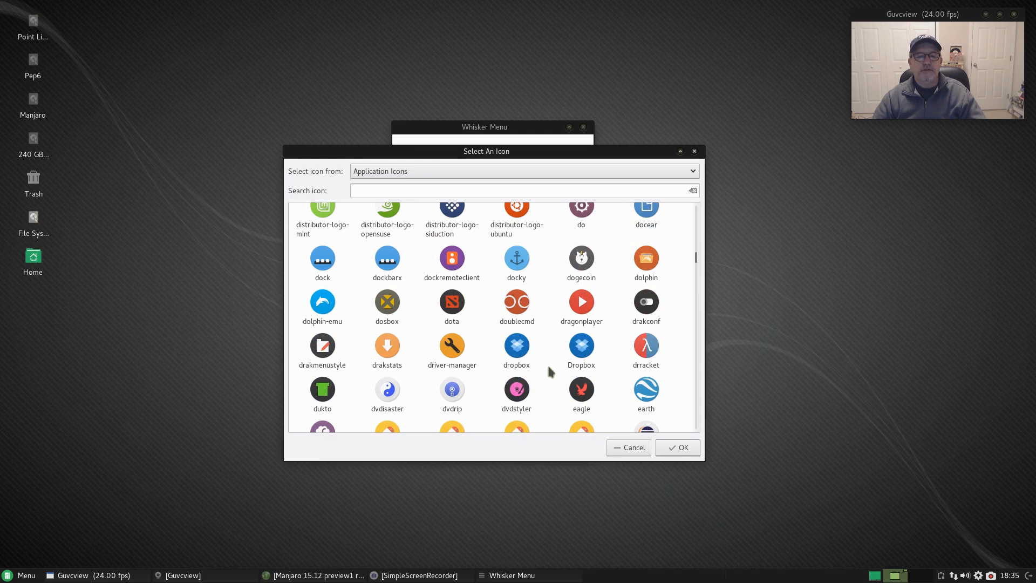
pyautogui.scroll(7, 547, 364)
pyautogui.click(381, 318)
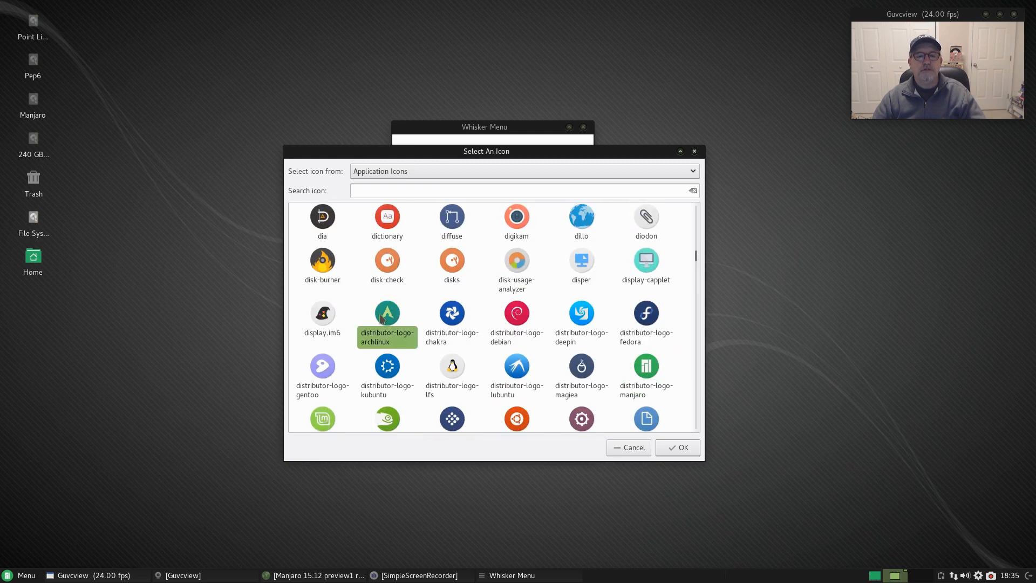
pyautogui.click(684, 452)
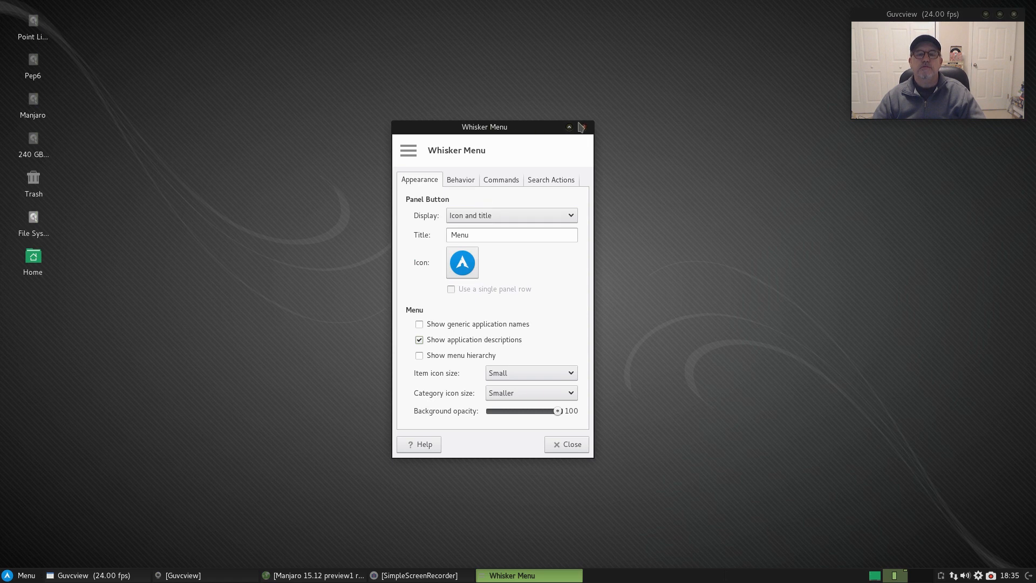
# - Enable category switching by hovering, categories next to the panel button and recently used display by default, and close the Whisker Menu properties
pyautogui.click(459, 179)
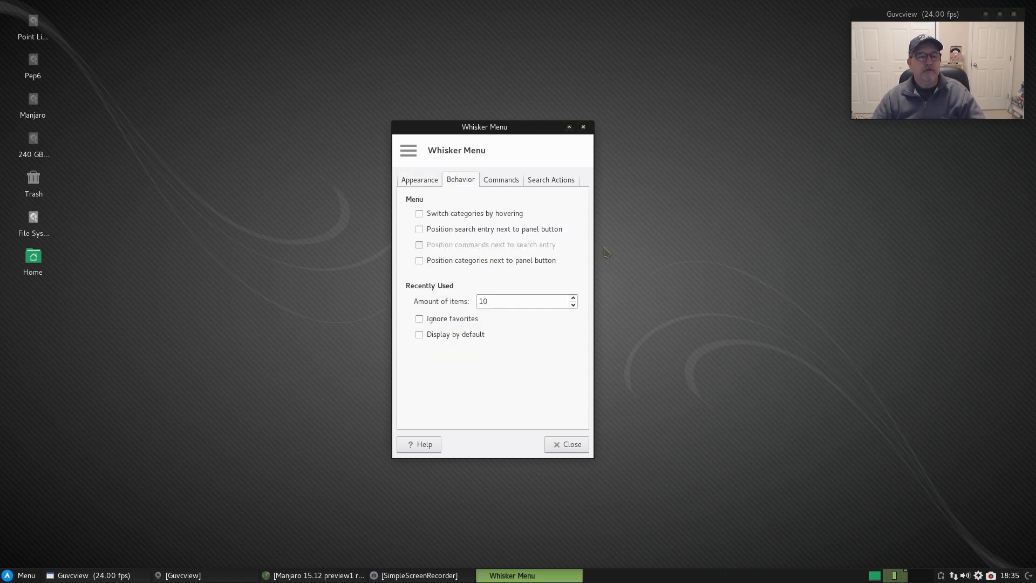
pyautogui.click(420, 215)
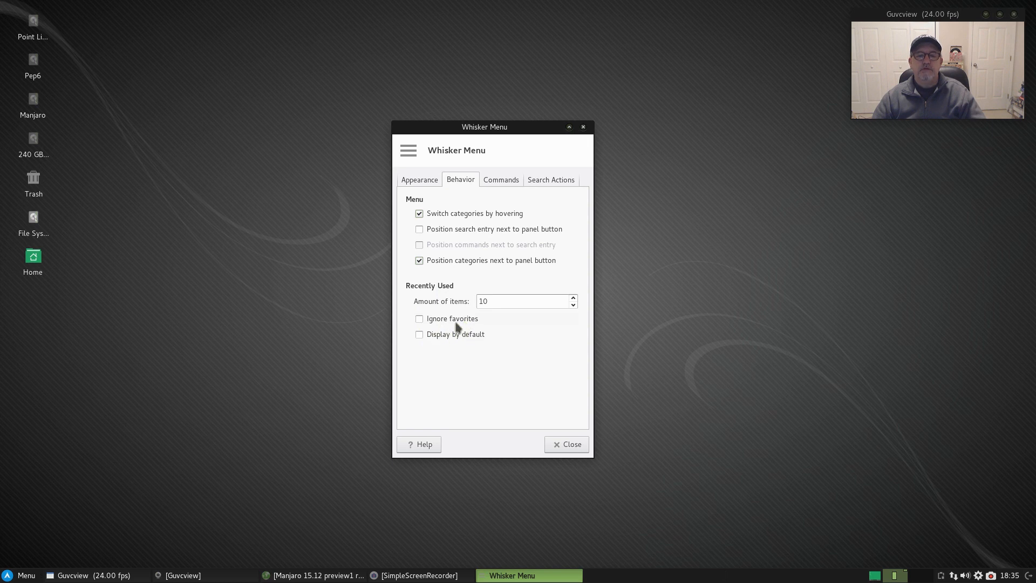
pyautogui.click(419, 335)
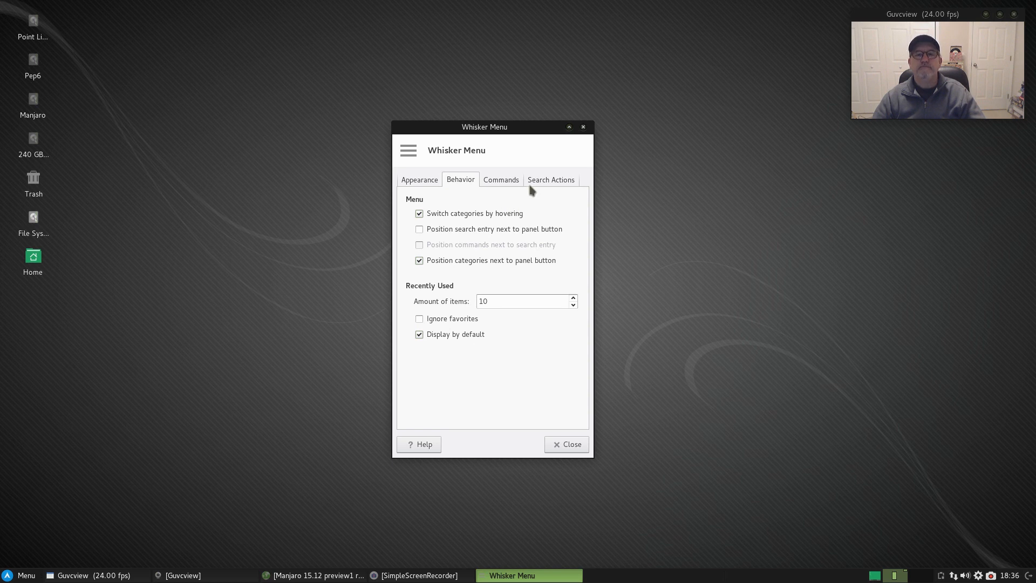
pyautogui.click(583, 127)
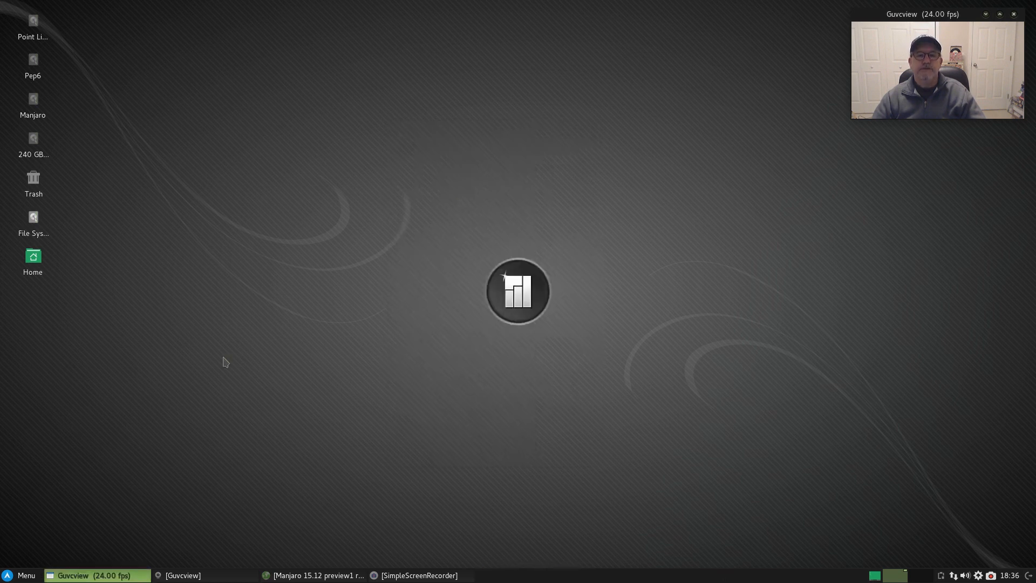
# - Open the Whisker Menu, shrink it, and browse its categories, ending on Favorites
pyautogui.click(19, 576)
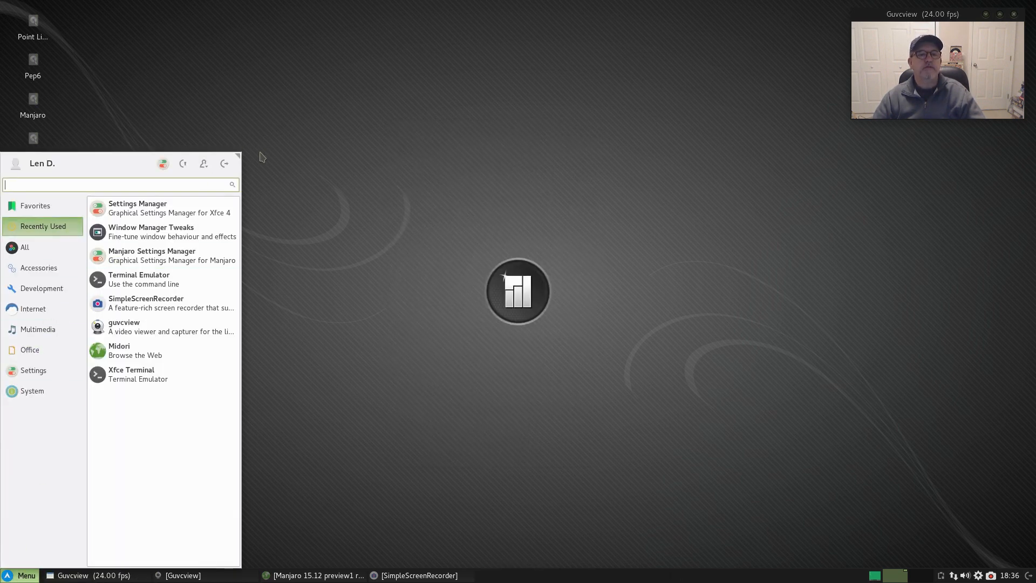
pyautogui.moveTo(238, 156); pyautogui.dragTo(215, 249)
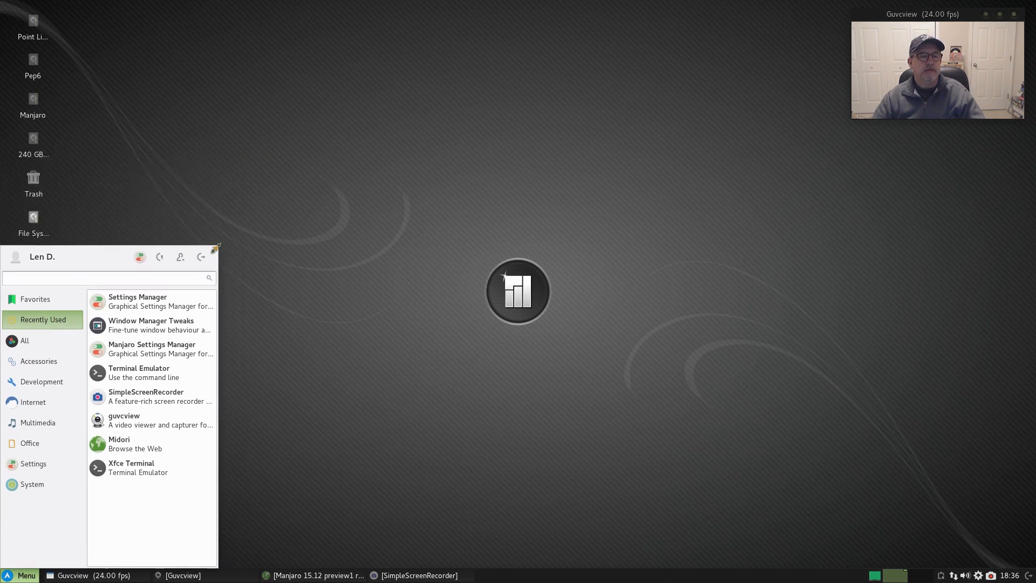
pyautogui.click(25, 339)
pyautogui.click(33, 361)
pyautogui.click(34, 381)
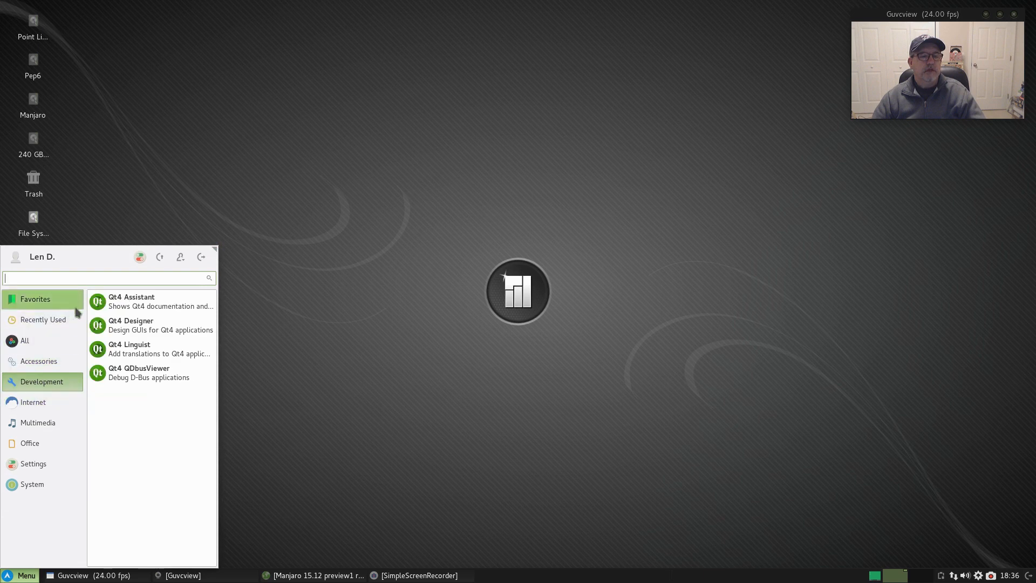
pyautogui.click(75, 305)
pyautogui.click(29, 443)
pyautogui.click(48, 316)
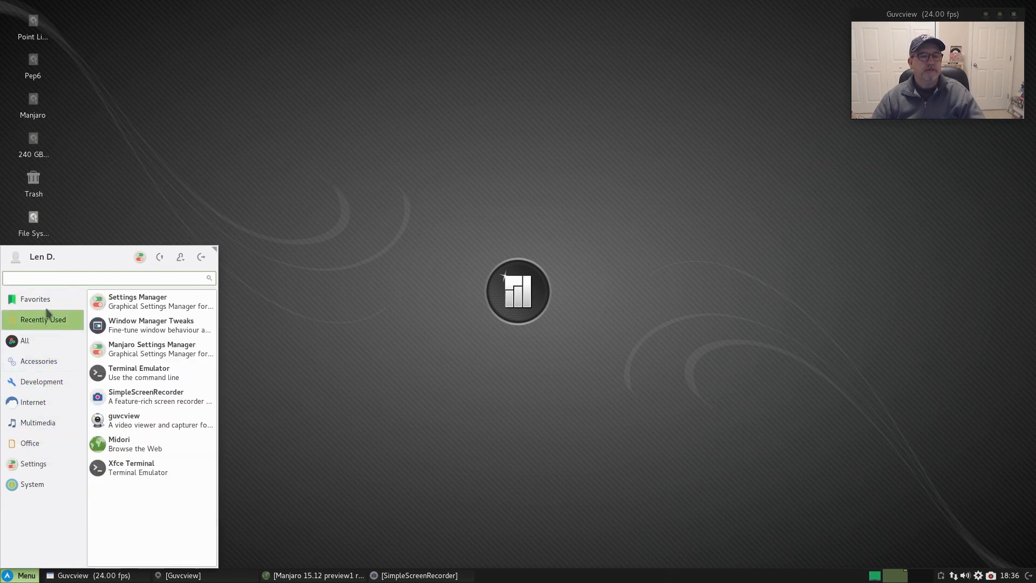
pyautogui.click(43, 300)
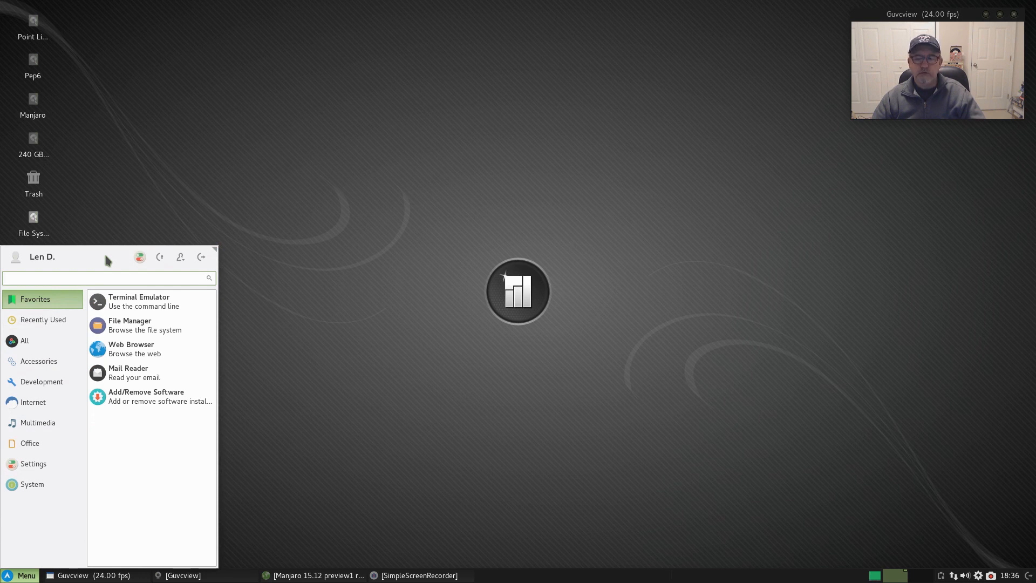
# - Close the Whisker Menu and move the Guvcview window slightly lower on the desktop
pyautogui.click(940, 35)
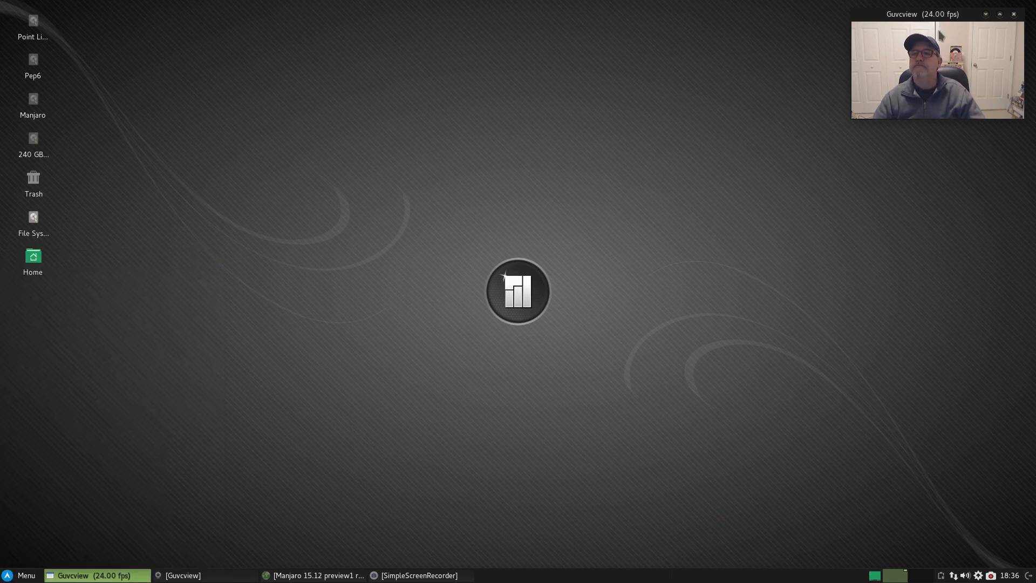
pyautogui.moveTo(934, 11); pyautogui.dragTo(935, 88)
pyautogui.click(381, 453)
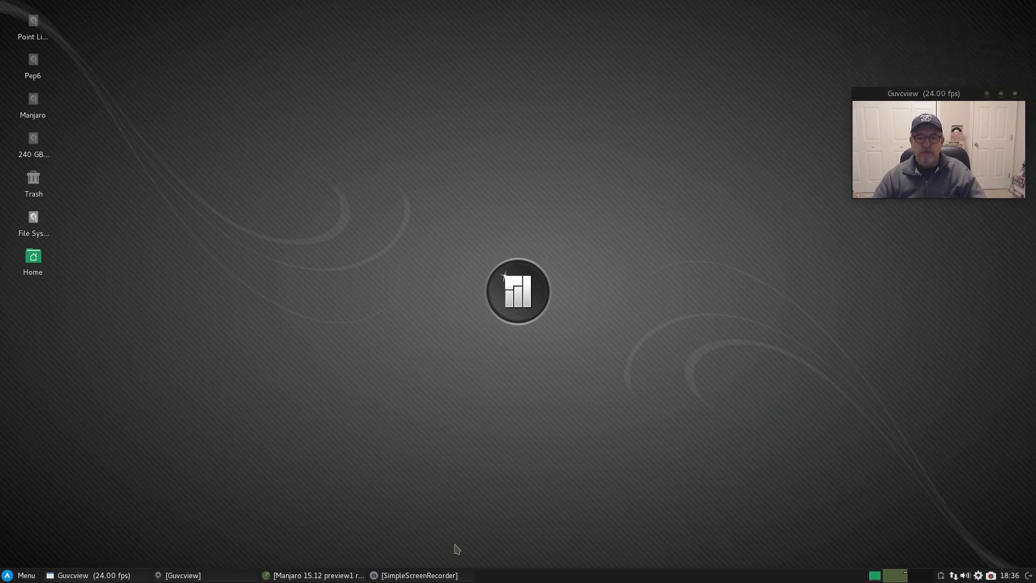
# - Open the preferences of Panel 0, check its mode setting and unlock the panel
pyautogui.rightClick(513, 576)
pyautogui.moveTo(535, 576)
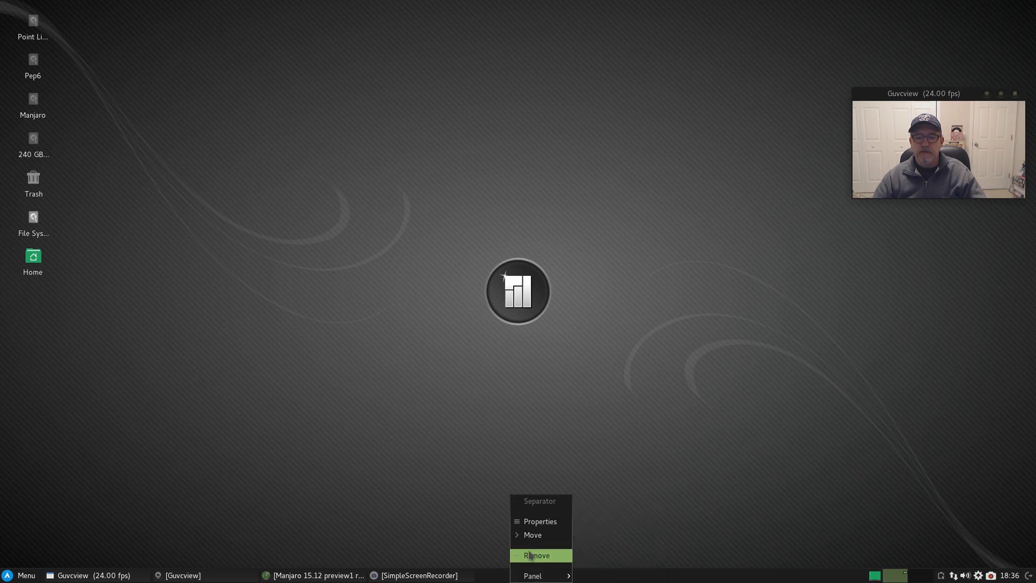
pyautogui.click(614, 523)
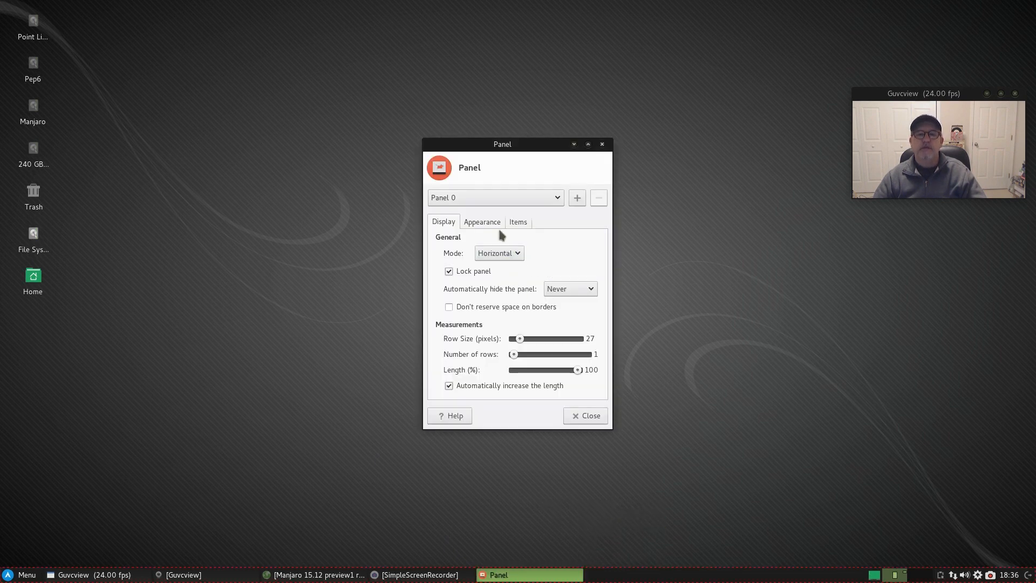
pyautogui.click(512, 252)
pyautogui.click(515, 253)
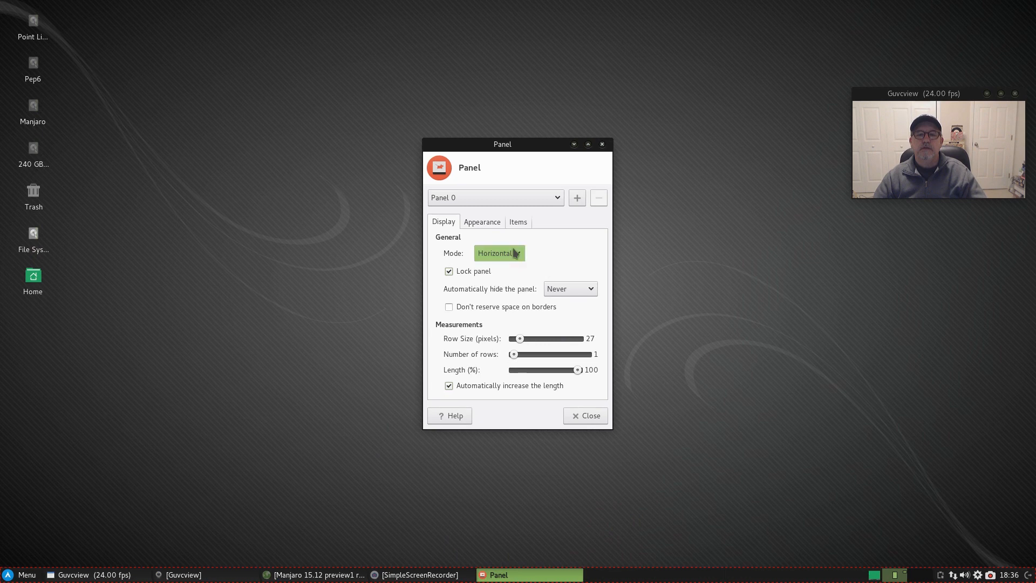
pyautogui.click(450, 273)
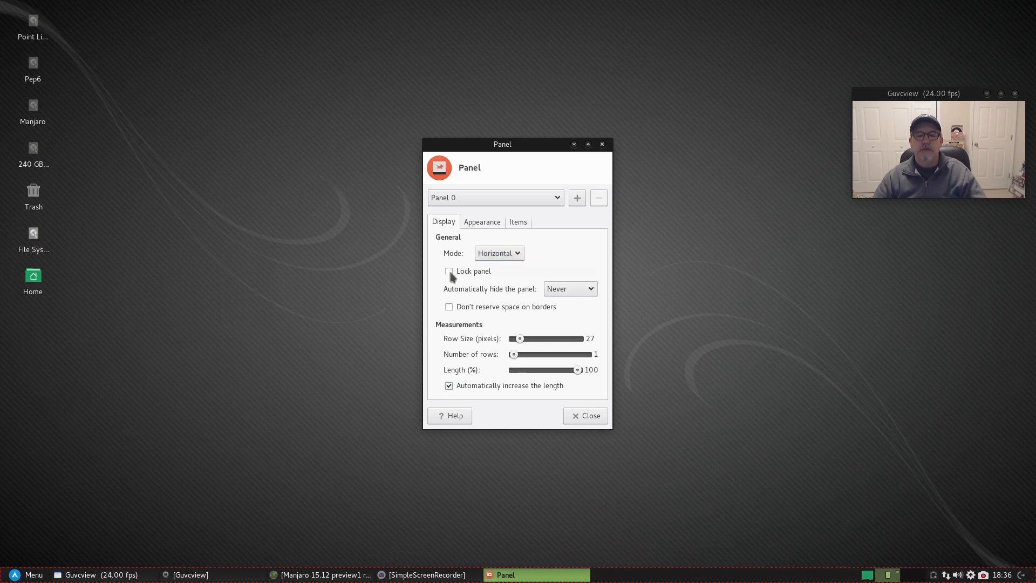
# - Look over the appearance and items settings of Panel 0 and return to its display settings
pyautogui.click(492, 226)
pyautogui.click(515, 225)
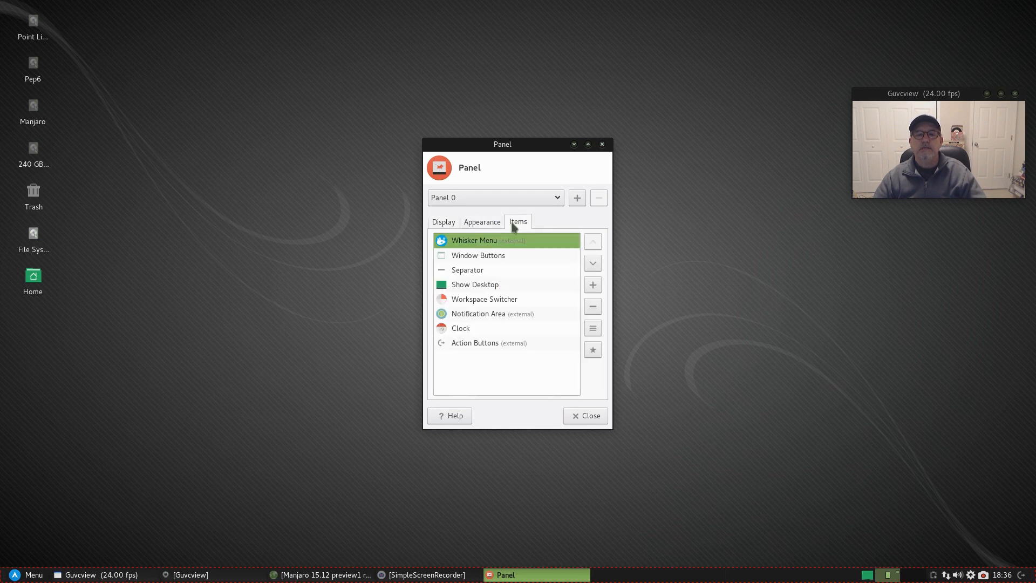
pyautogui.click(448, 222)
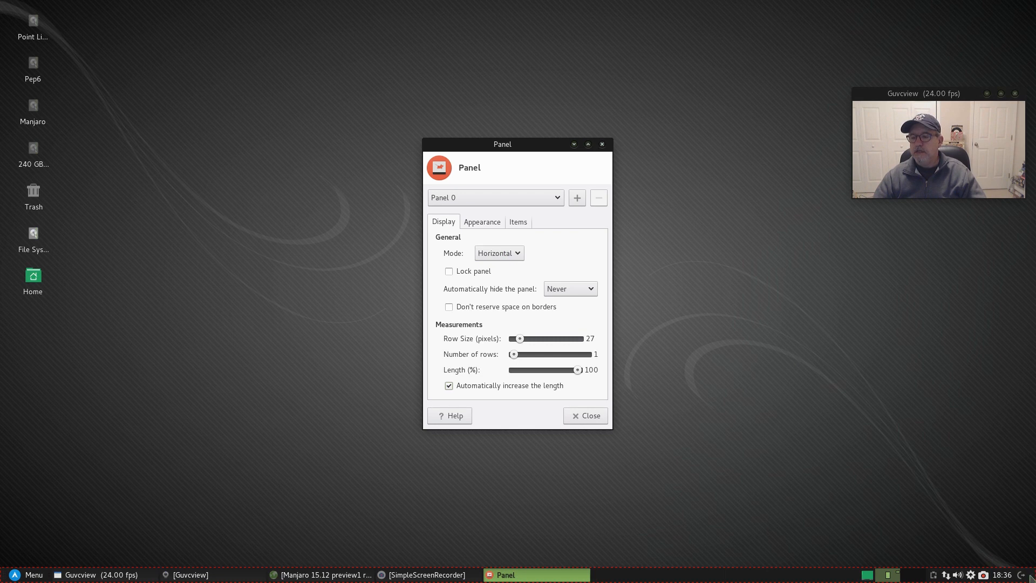
# - Move the panel to the top edge of the desktop, lock it there and close the panel preferences
pyautogui.moveTo(1030, 575); pyautogui.dragTo(1031, 7)
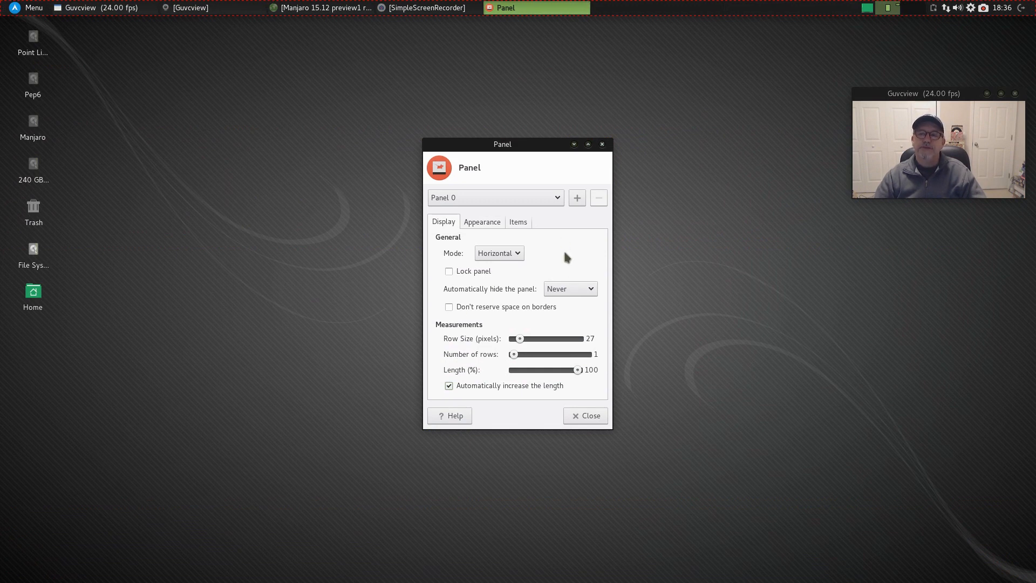
pyautogui.click(449, 274)
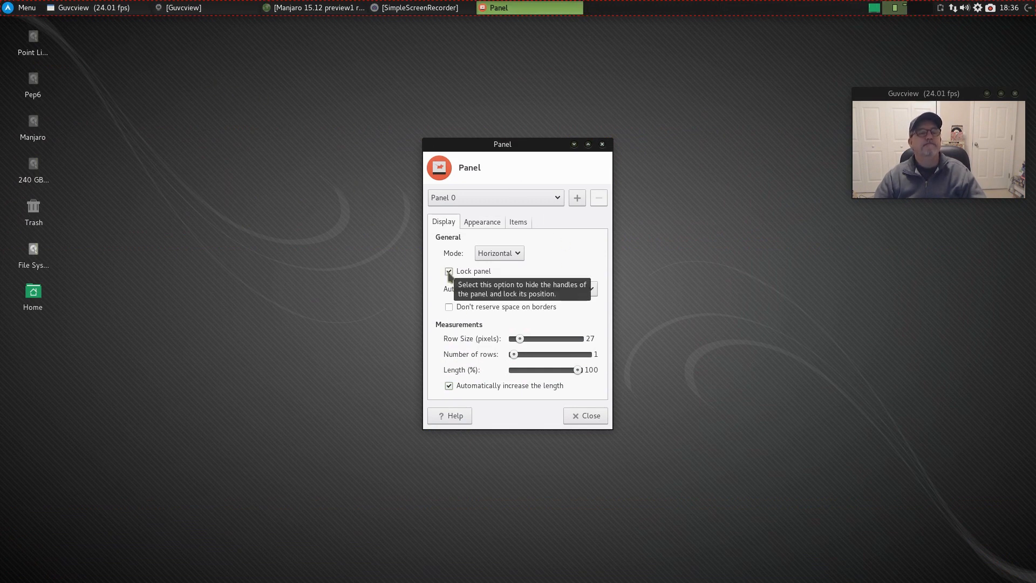
pyautogui.click(602, 144)
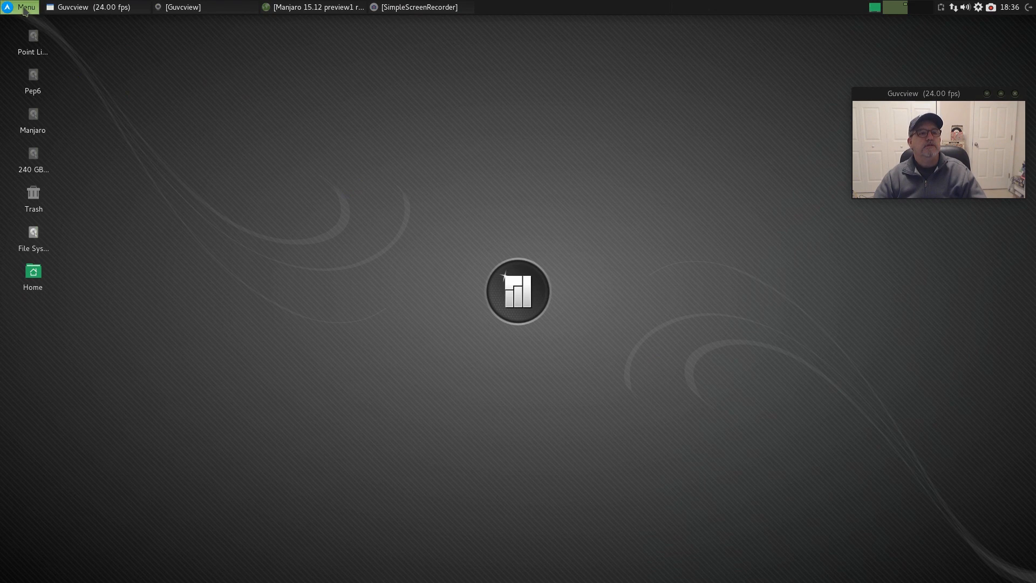
# - Open the Whisker Menu from the moved panel, look through its categories and close it
pyautogui.click(25, 7)
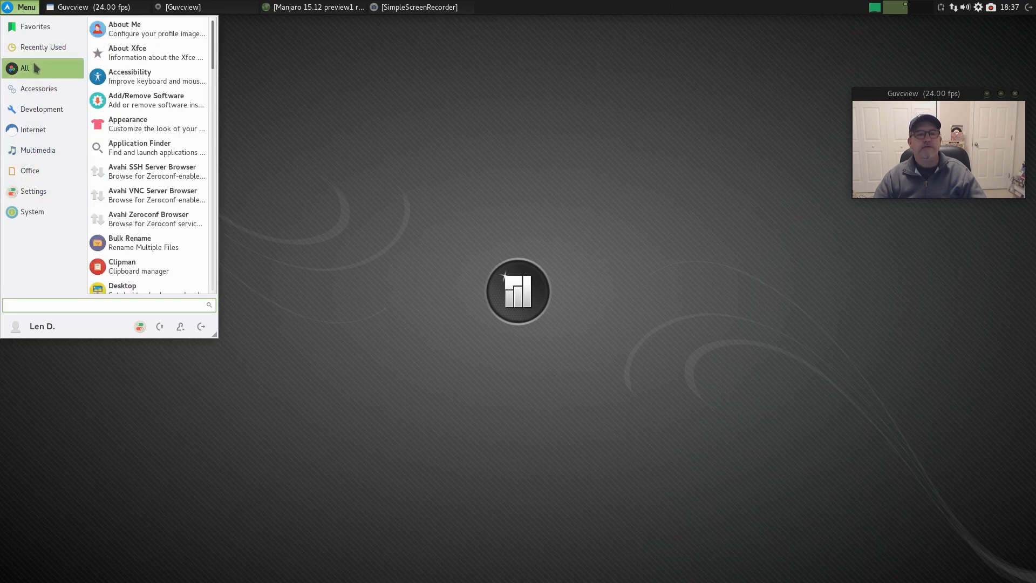
pyautogui.click(416, 116)
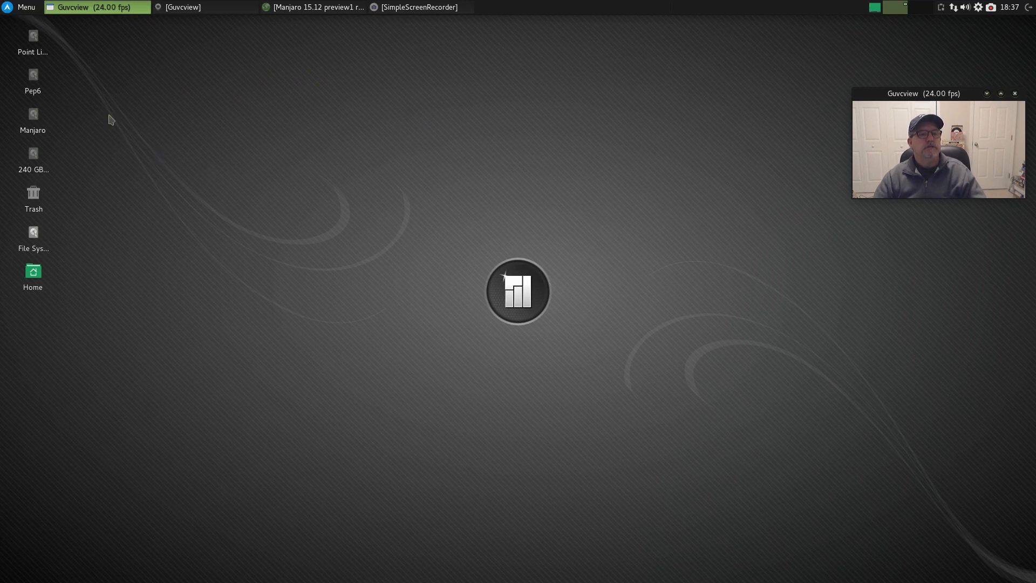
# - Open a terminal and install Plank with "sudo pacman -S plank", entering the account password and accepting the installation
pyautogui.click(23, 7)
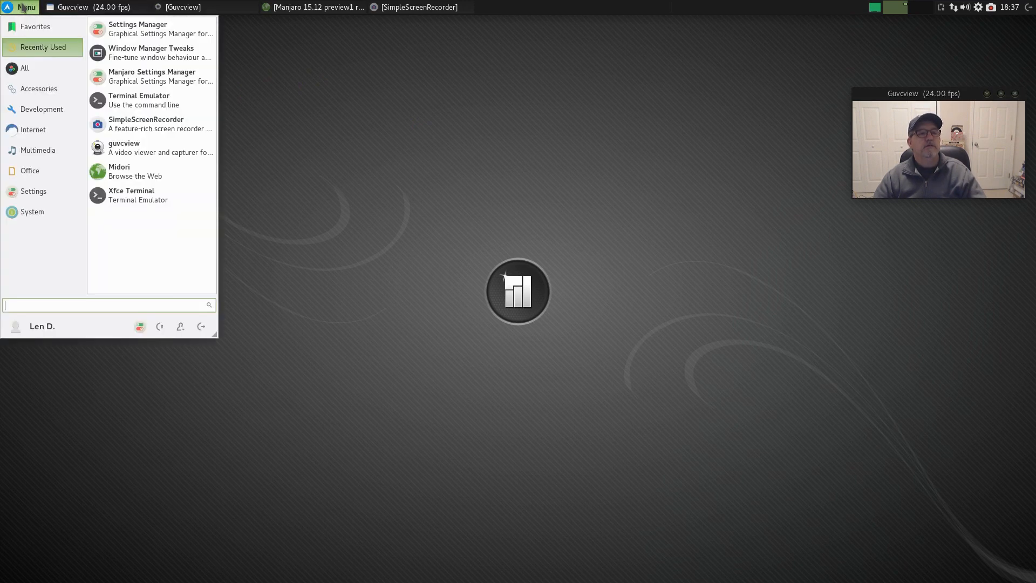
pyautogui.click(119, 100)
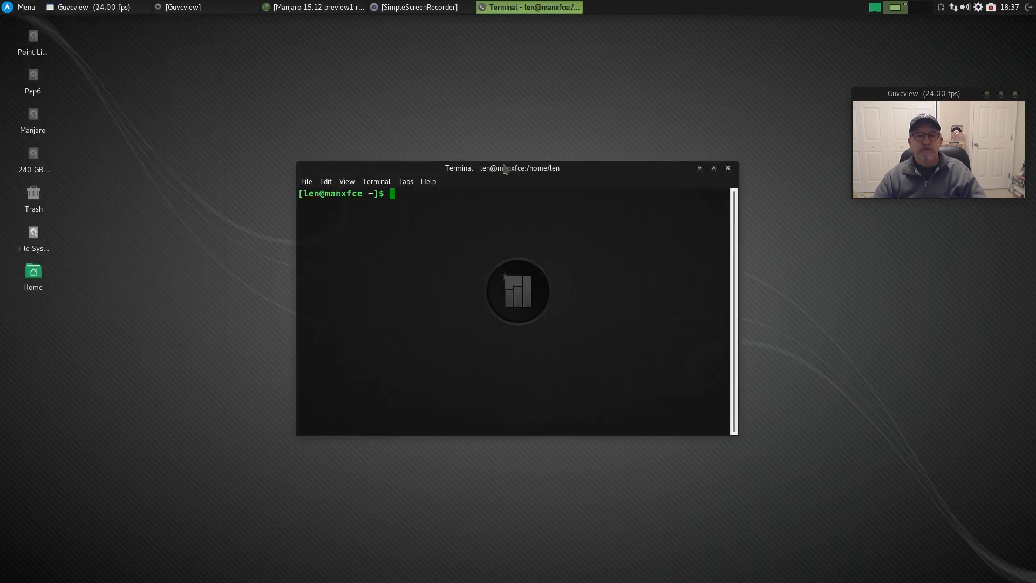
pyautogui.write('sudo pacman -S smplayer')
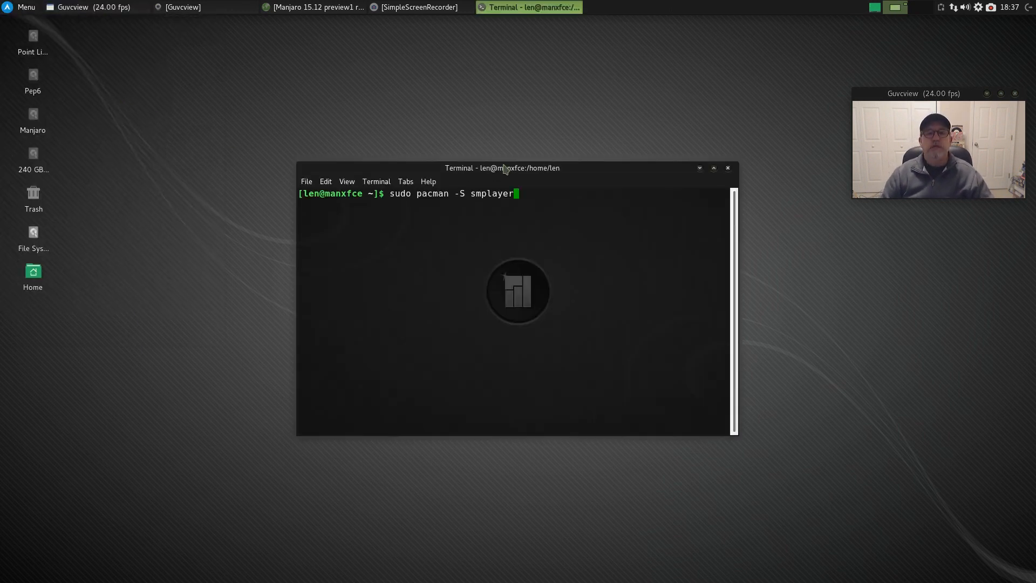
pyautogui.press('BackSpace')
pyautogui.press('BackSpace')
pyautogui.press('BackSpace')
pyautogui.press('BackSpace')
pyautogui.press('BackSpace')
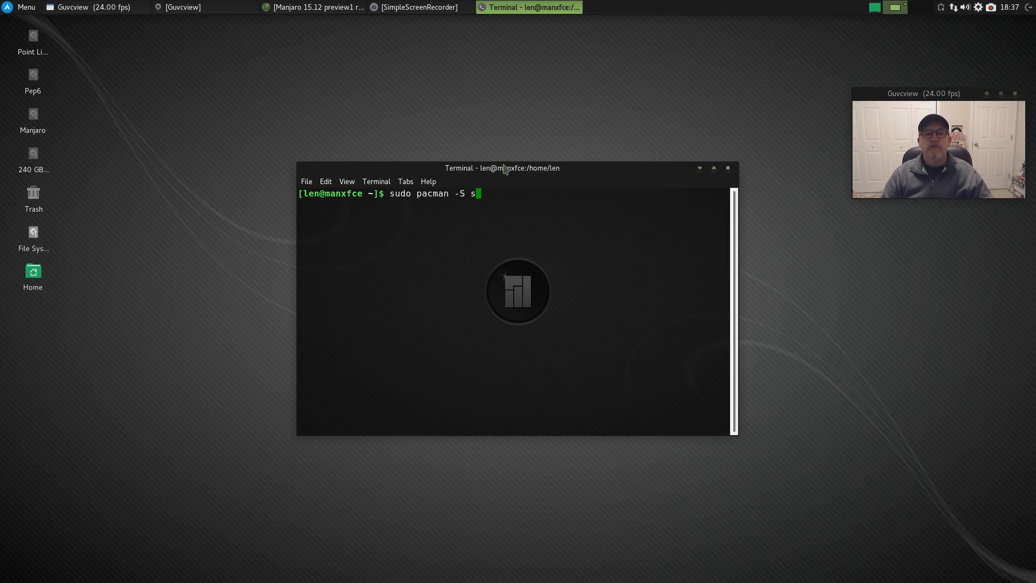
pyautogui.write('plank')
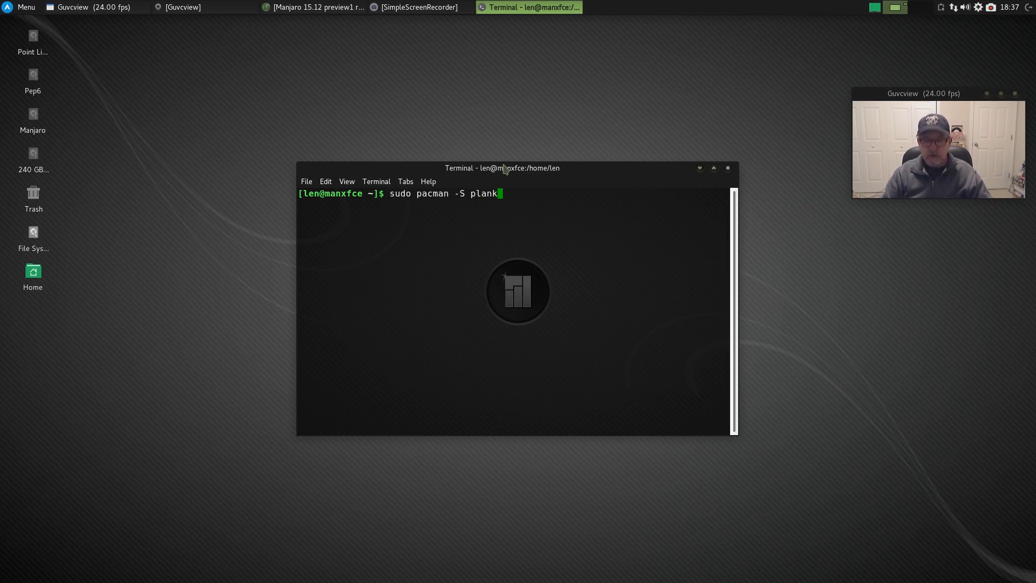
pyautogui.press('Return')
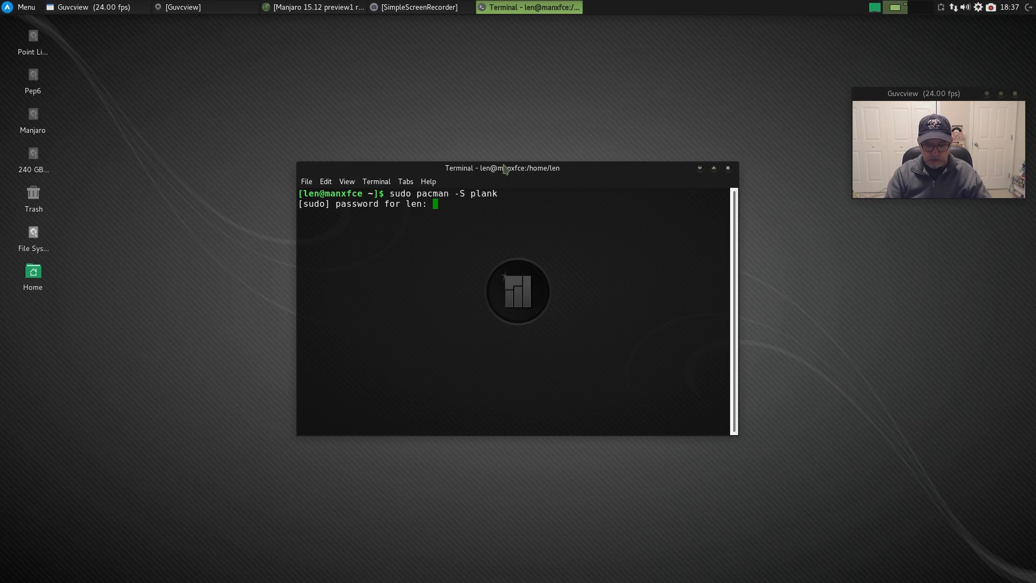
pyautogui.press('Return')
pyautogui.press('Return')
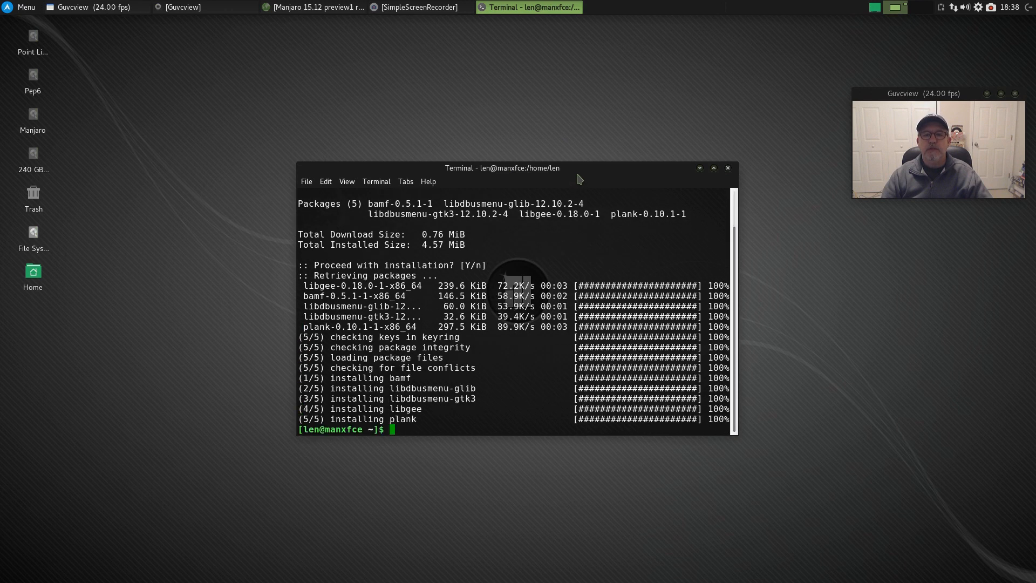
# - Move the terminal window higher on the desktop and launch Plank from the Whisker Menu
pyautogui.moveTo(580, 163); pyautogui.dragTo(575, 59)
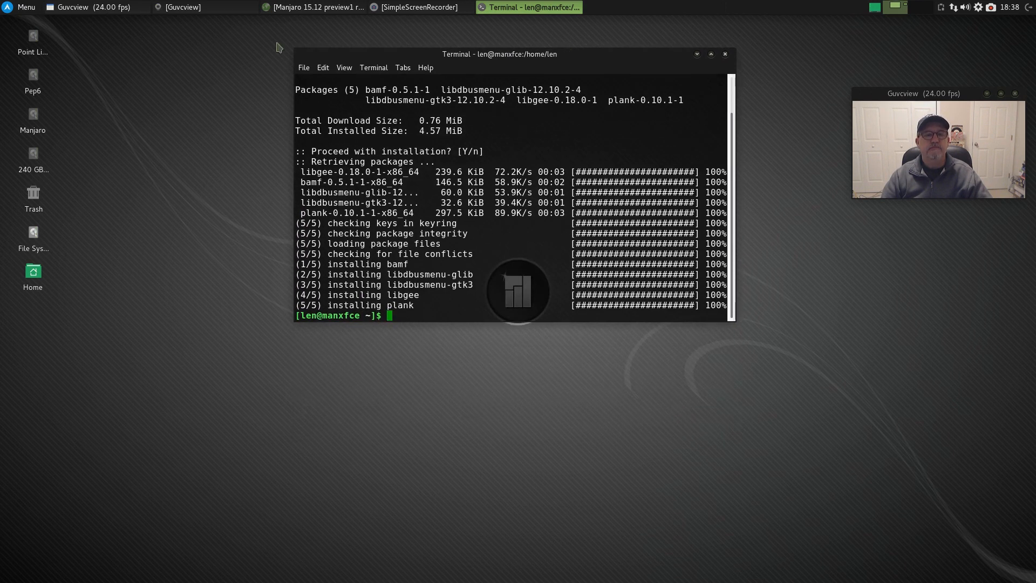
pyautogui.click(25, 7)
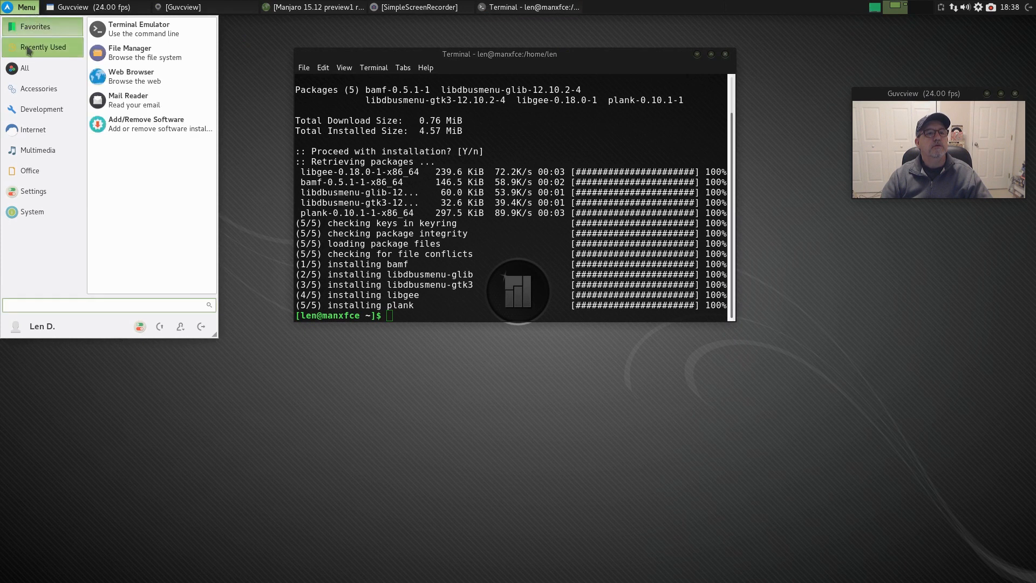
pyautogui.click(32, 211)
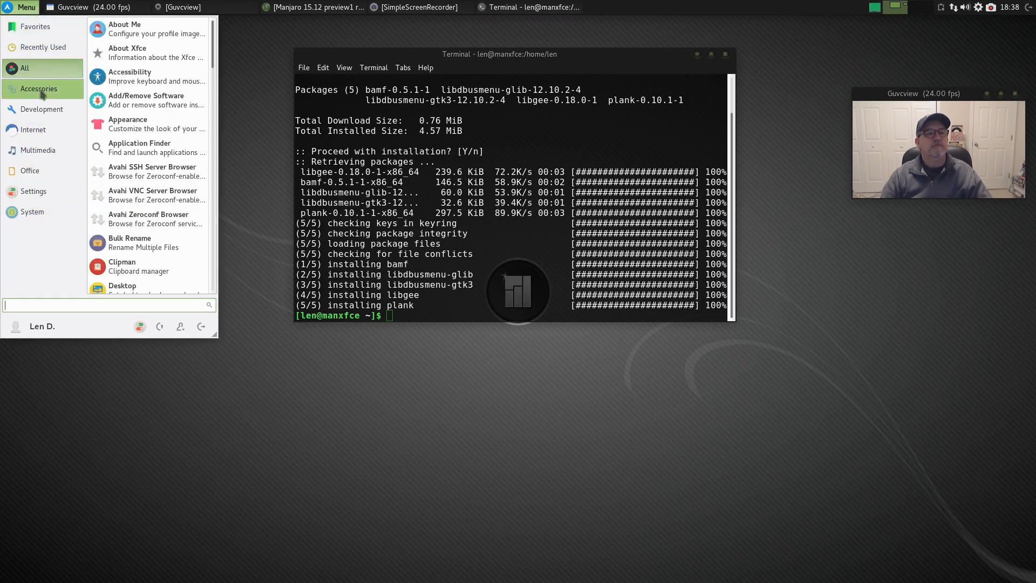
pyautogui.press('Escape')
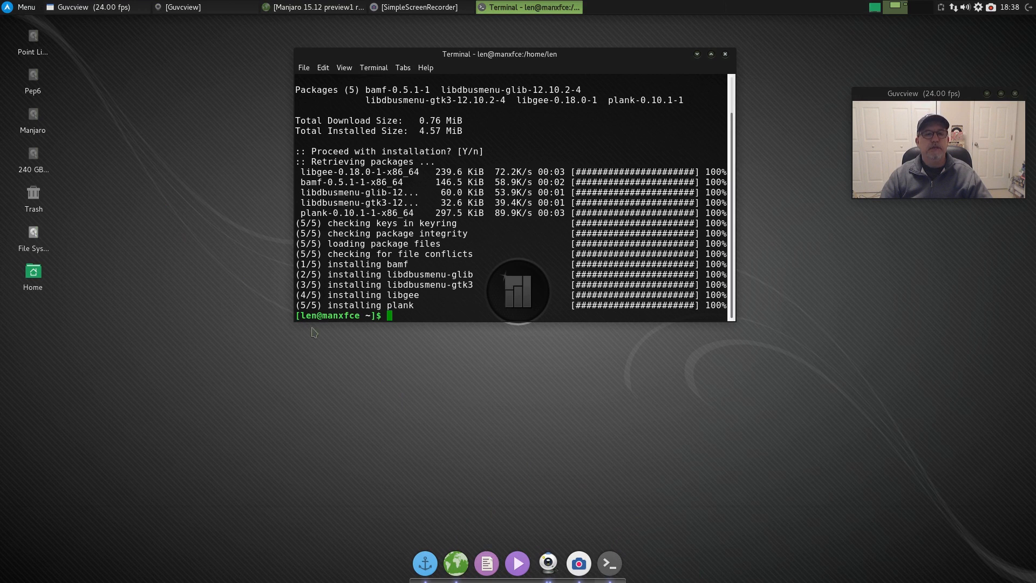
# - Open the Session and Startup settings, show the application autostart list and lengthen the window to see more entries
pyautogui.click(24, 7)
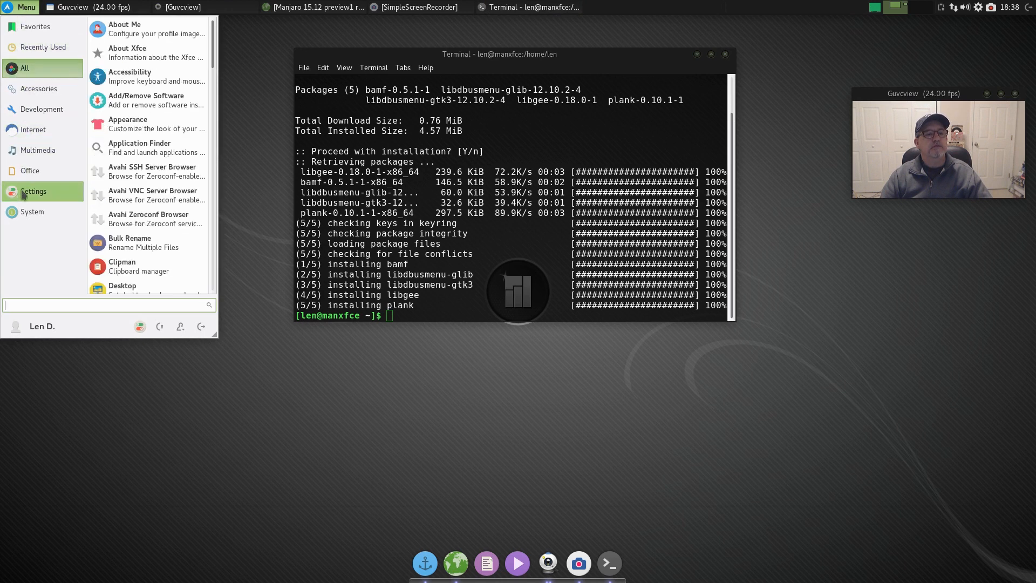
pyautogui.moveTo(23, 214)
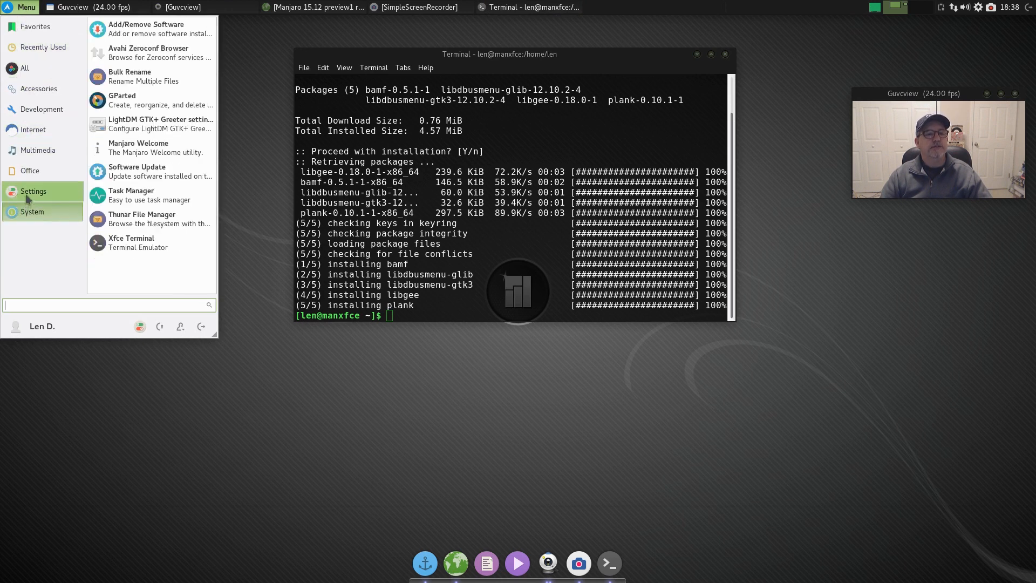
pyautogui.moveTo(27, 194)
pyautogui.scroll(-5, 132, 195)
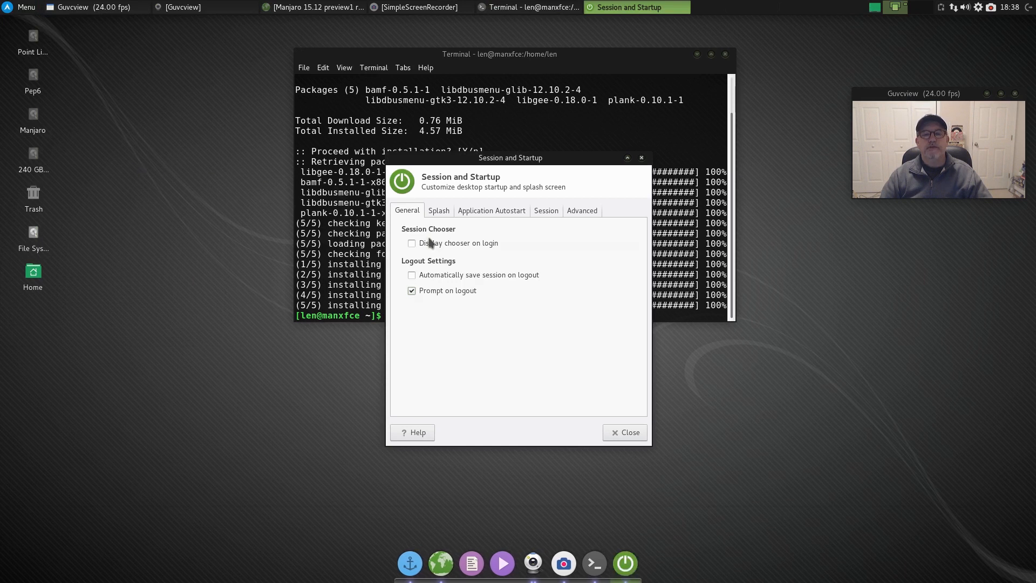
pyautogui.click(495, 211)
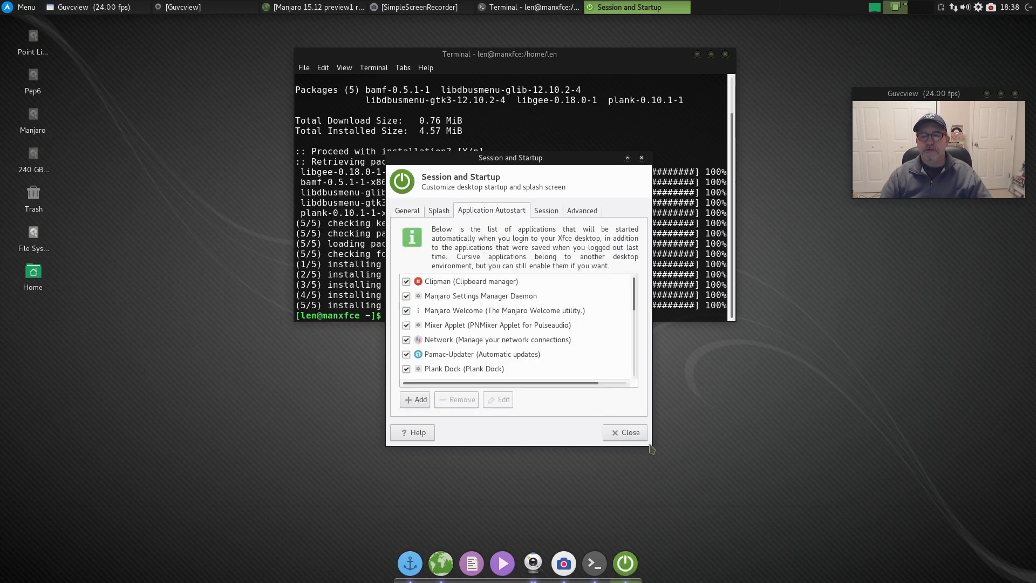
pyautogui.moveTo(651, 446); pyautogui.dragTo(656, 530)
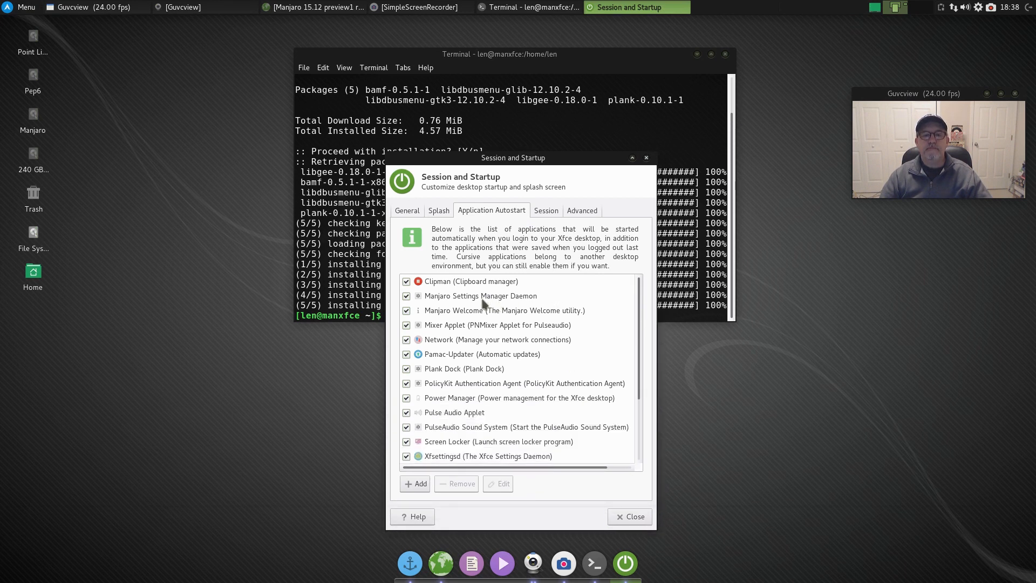
# - Disable Power Manager and Screen Locker in the application autostart list and check the remaining entries
pyautogui.click(406, 398)
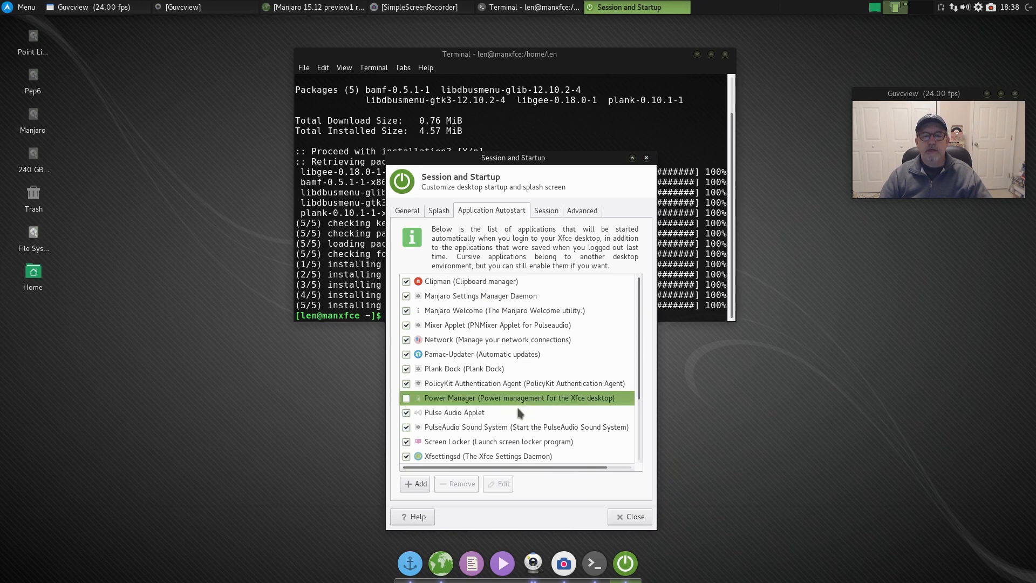
pyautogui.scroll(-1, 519, 413)
pyautogui.scroll(-1, 520, 413)
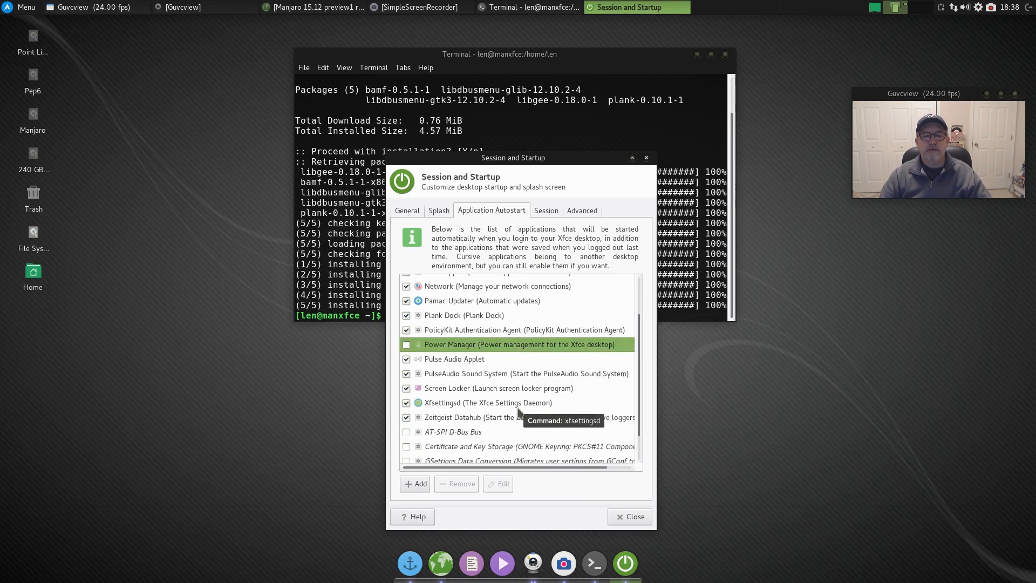
pyautogui.click(406, 389)
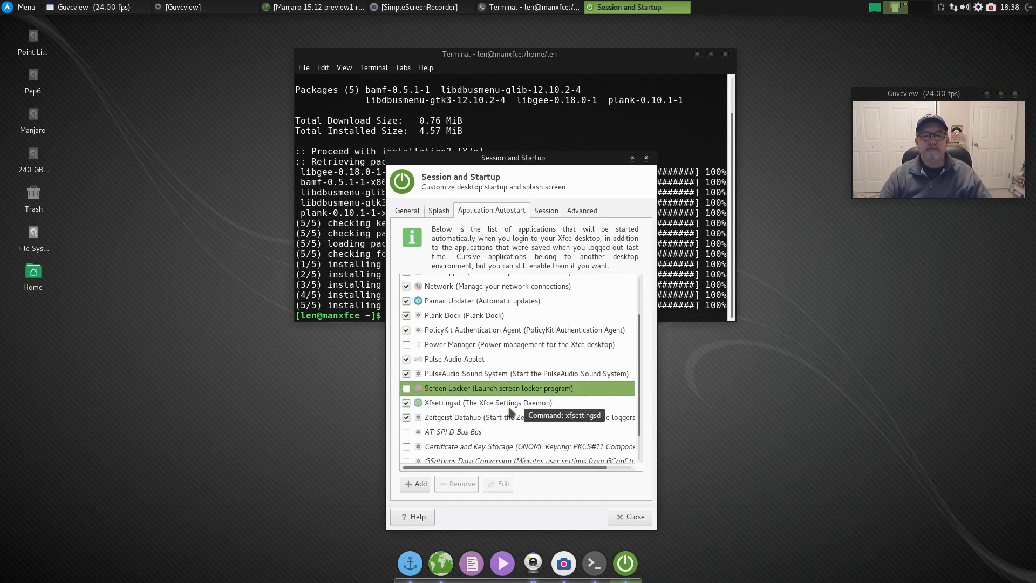
pyautogui.scroll(-2, 511, 413)
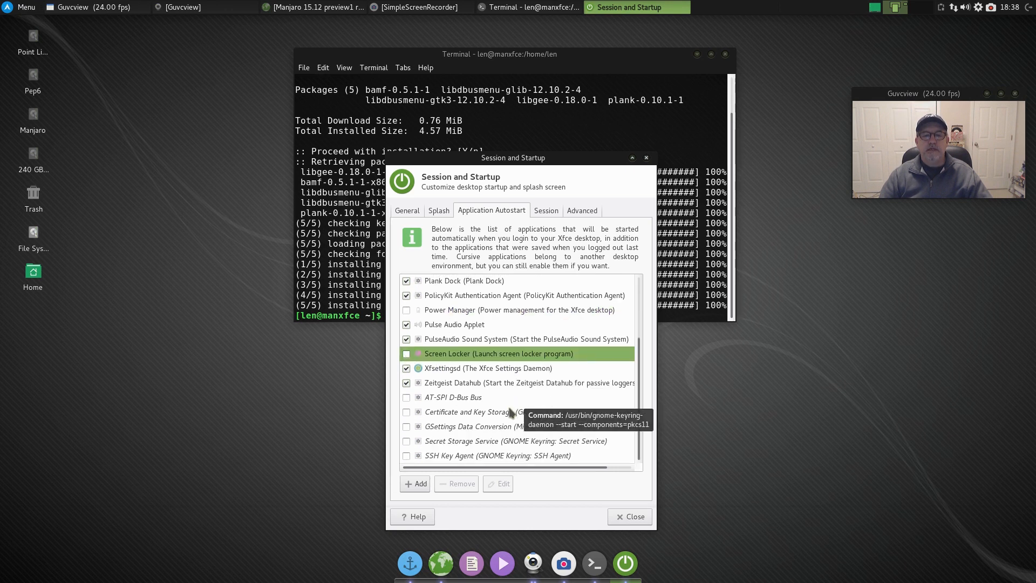
pyautogui.scroll(5, 511, 413)
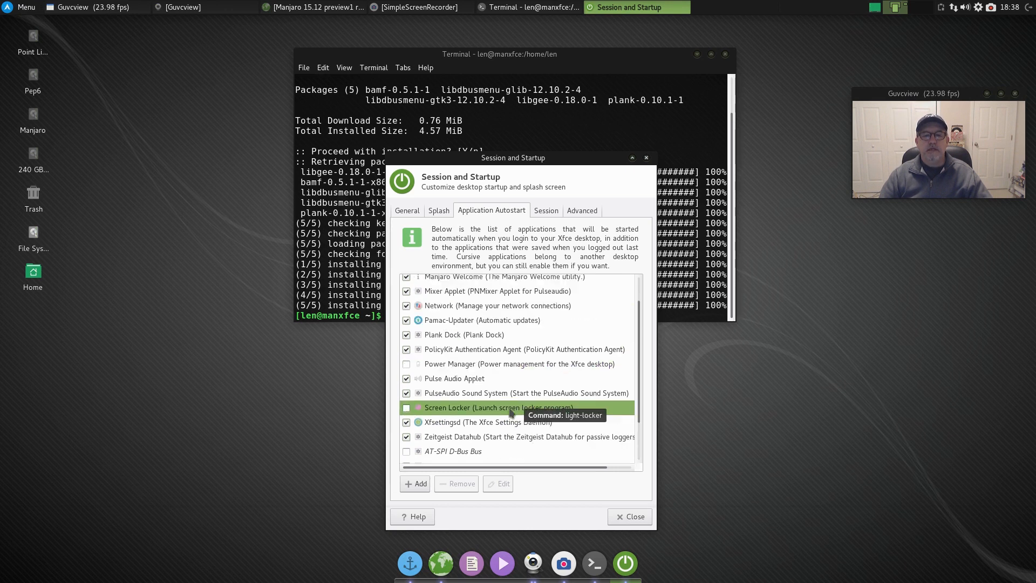
# - Add an autostart application named Plank with description Dock and command plank, and close Session and Startup
pyautogui.click(418, 482)
pyautogui.write('Pl')
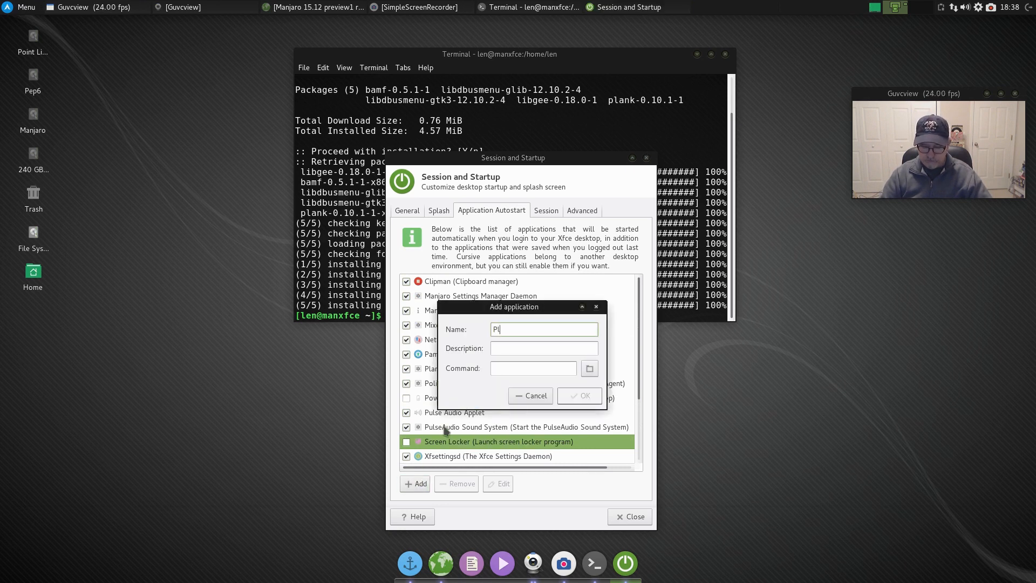
pyautogui.write('ank')
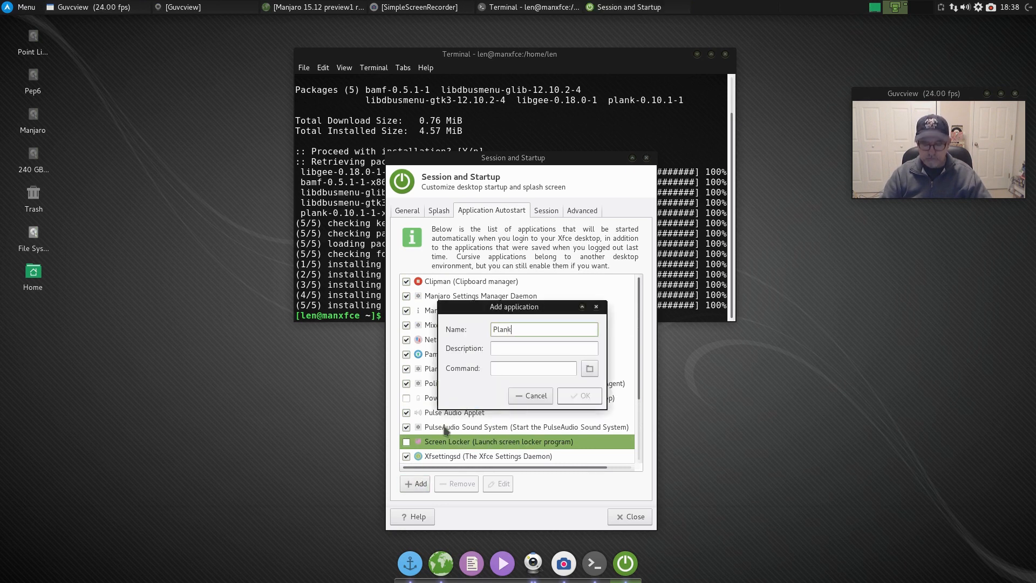
pyautogui.click(497, 350)
pyautogui.write('Doc')
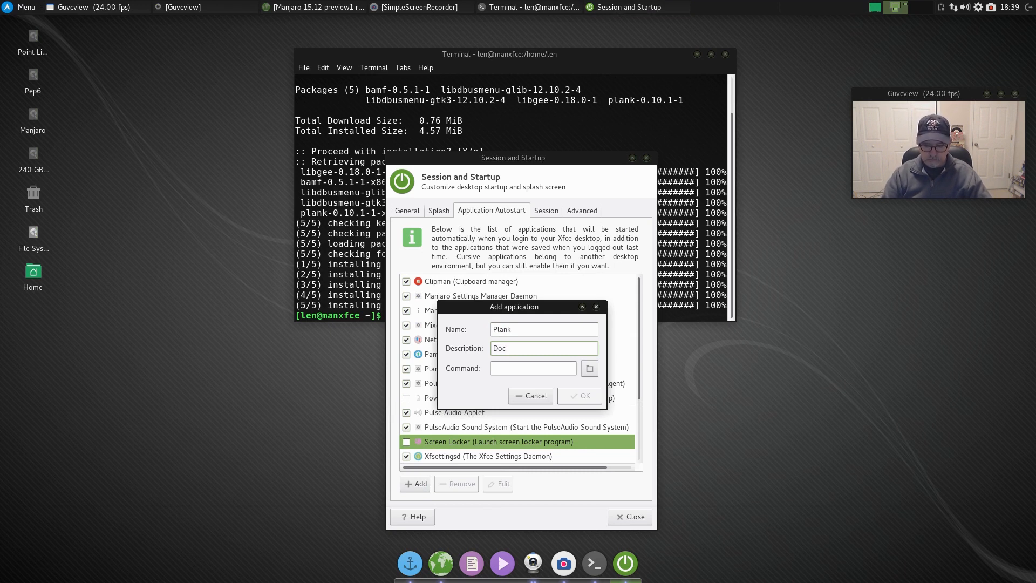
pyautogui.write('k')
pyautogui.click(493, 368)
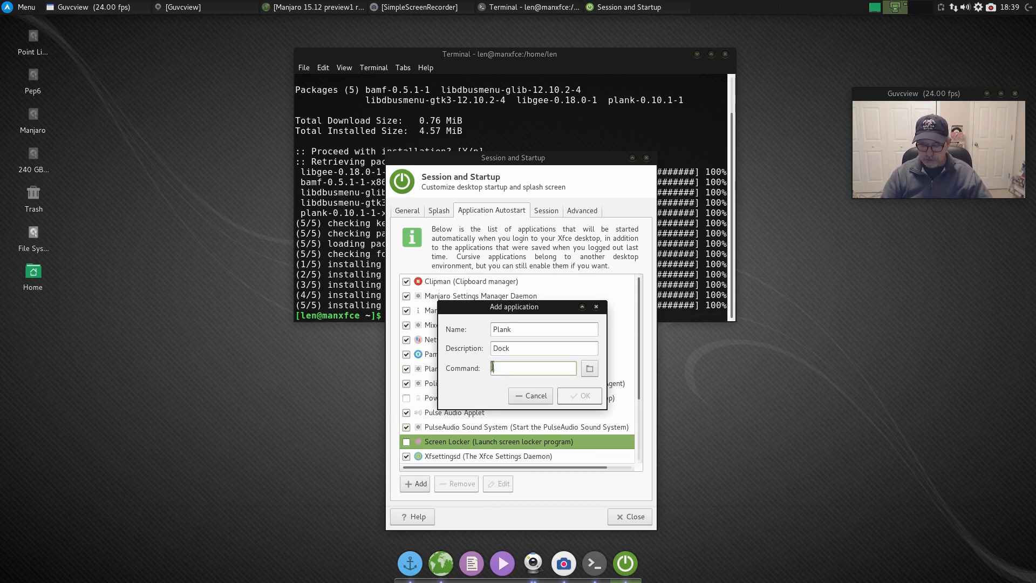
pyautogui.write('plank')
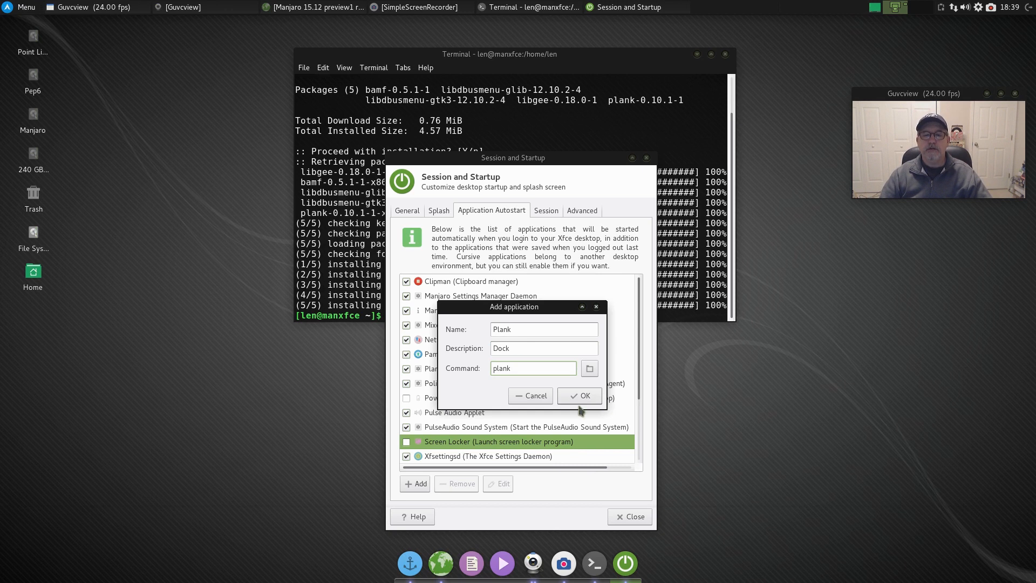
pyautogui.click(580, 401)
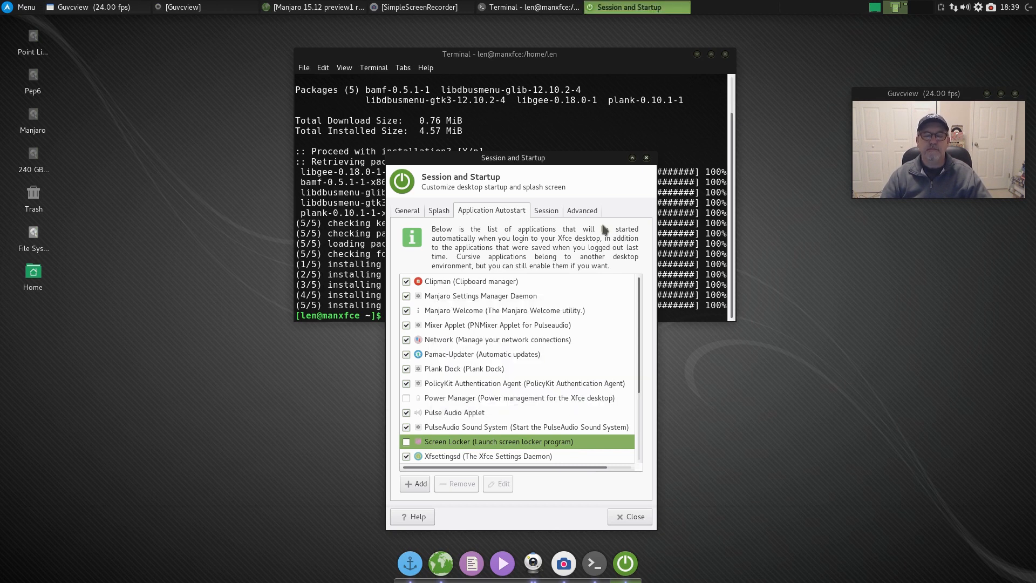
pyautogui.click(648, 157)
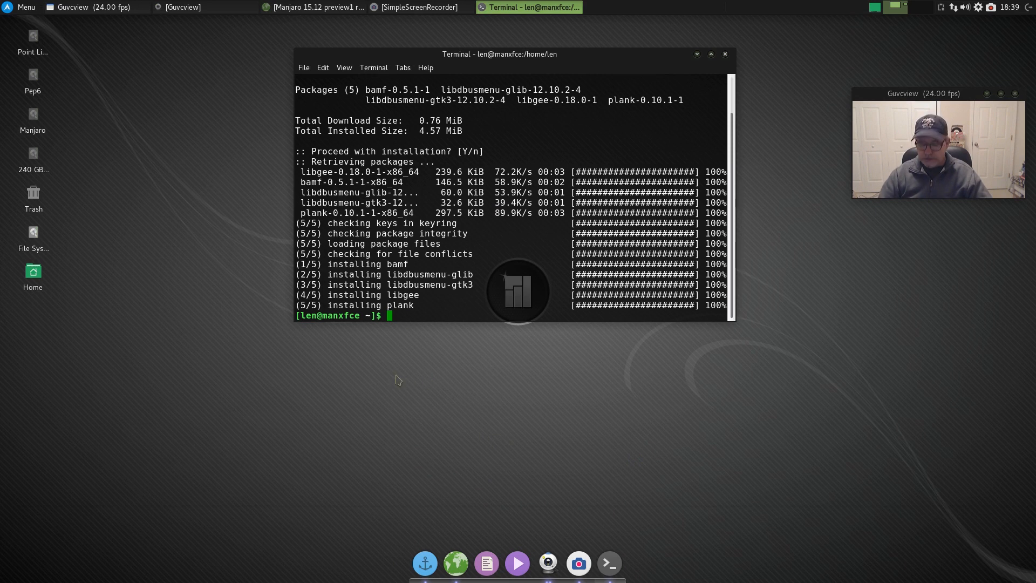
# - Install the faenza-icon-theme package with sudo pacman -S and accept the installation
pyautogui.press('Up')
pyautogui.press('BackSpace')
pyautogui.press('BackSpace')
pyautogui.press('BackSpace')
pyautogui.press('BackSpace')
pyautogui.press('BackSpace')
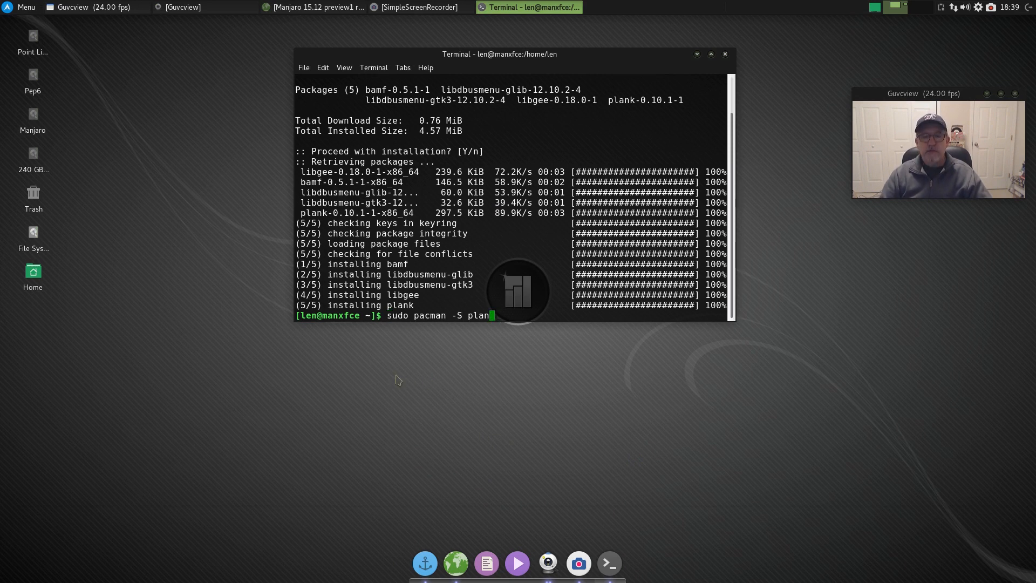
pyautogui.write('f')
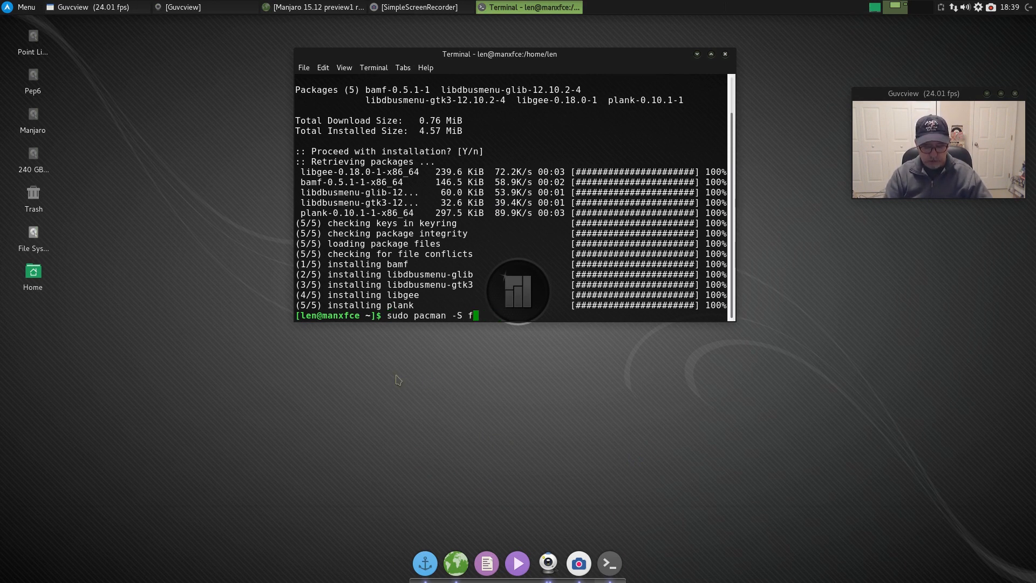
pyautogui.write('aenza')
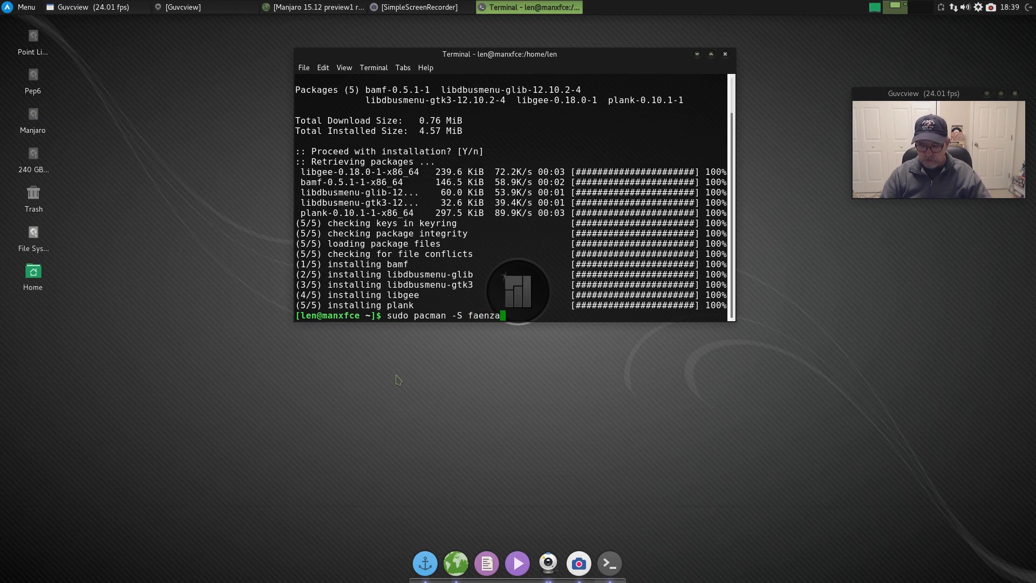
pyautogui.write('-icon-theme')
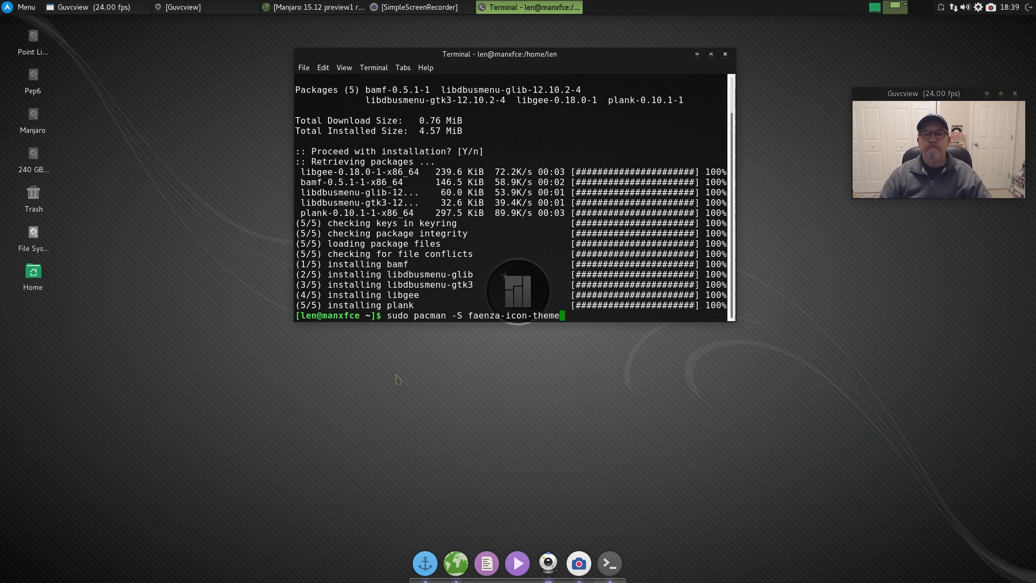
pyautogui.press('Return')
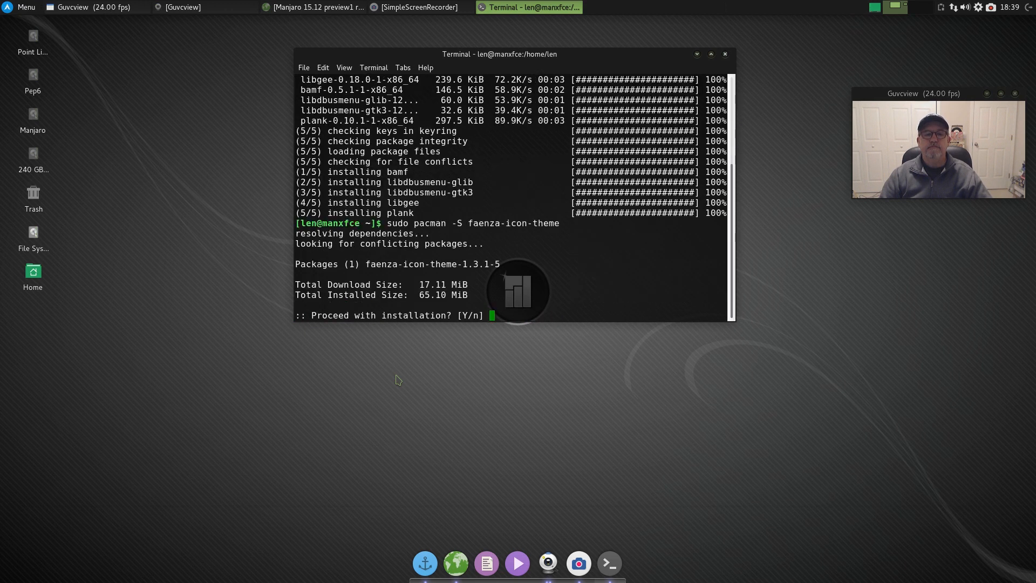
pyautogui.press('Return')
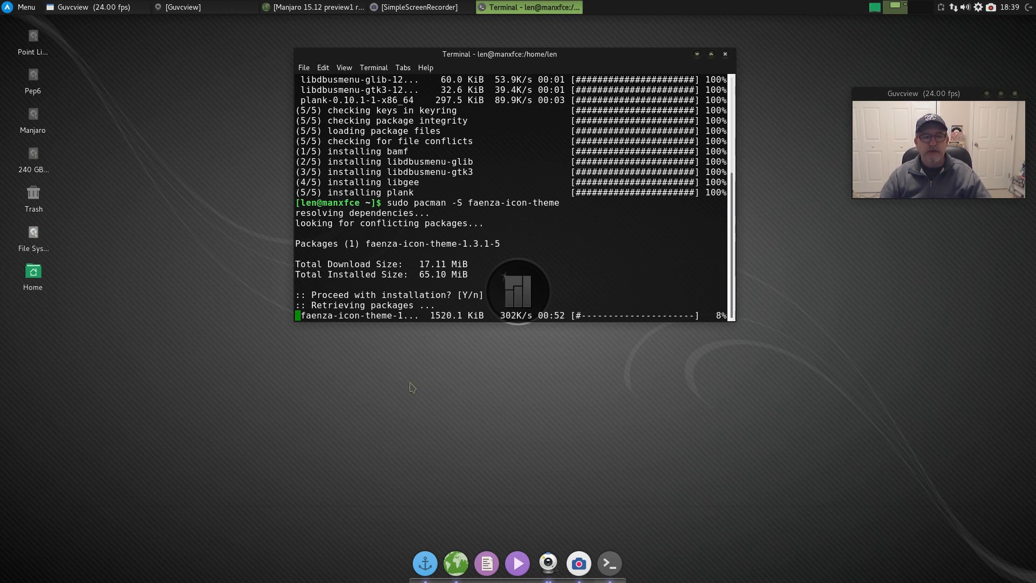
# - Open the desktop settings from the desktop and set the icon size to 42
pyautogui.click(160, 209)
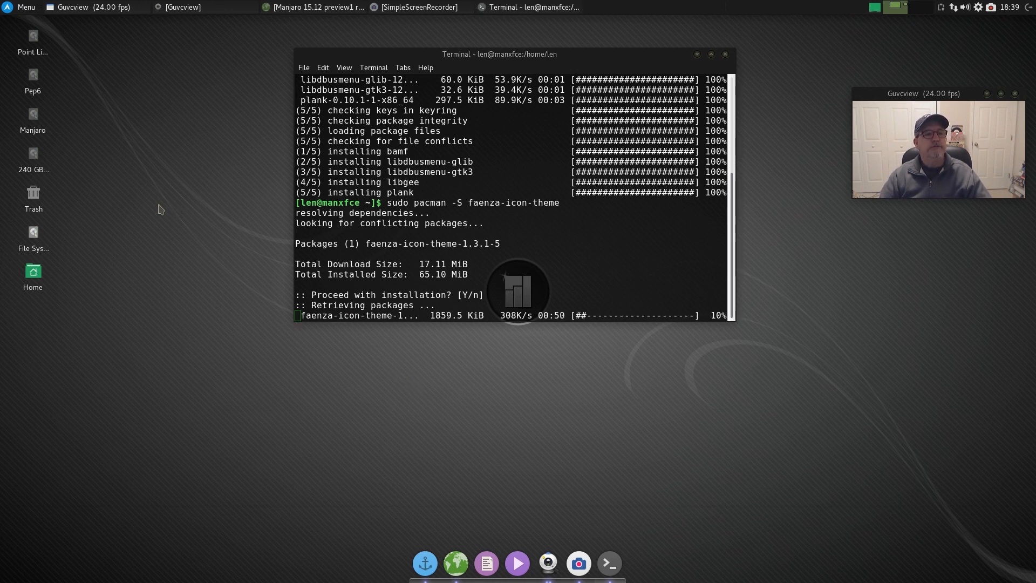
pyautogui.rightClick(153, 232)
pyautogui.click(215, 401)
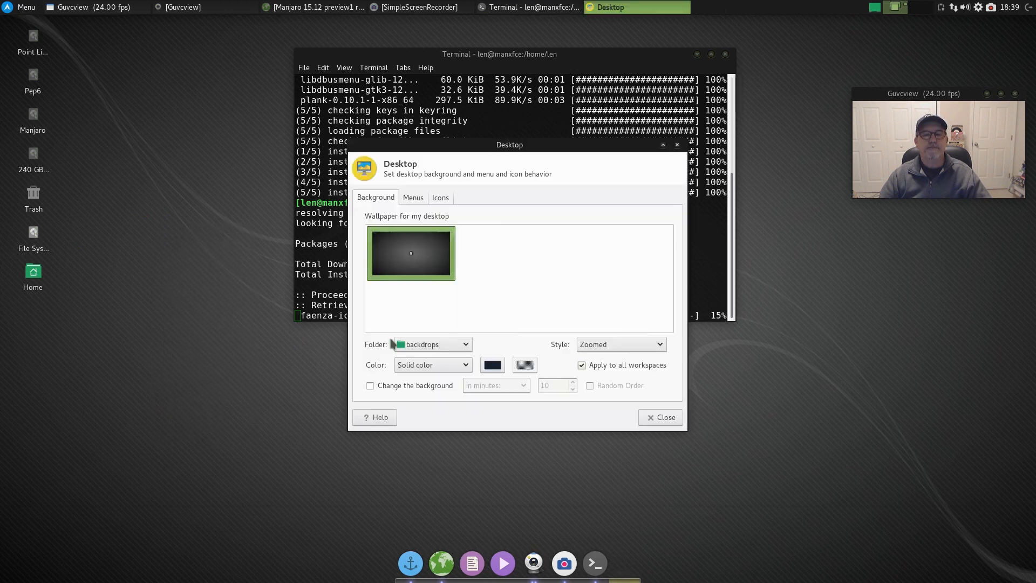
pyautogui.click(413, 198)
pyautogui.click(440, 198)
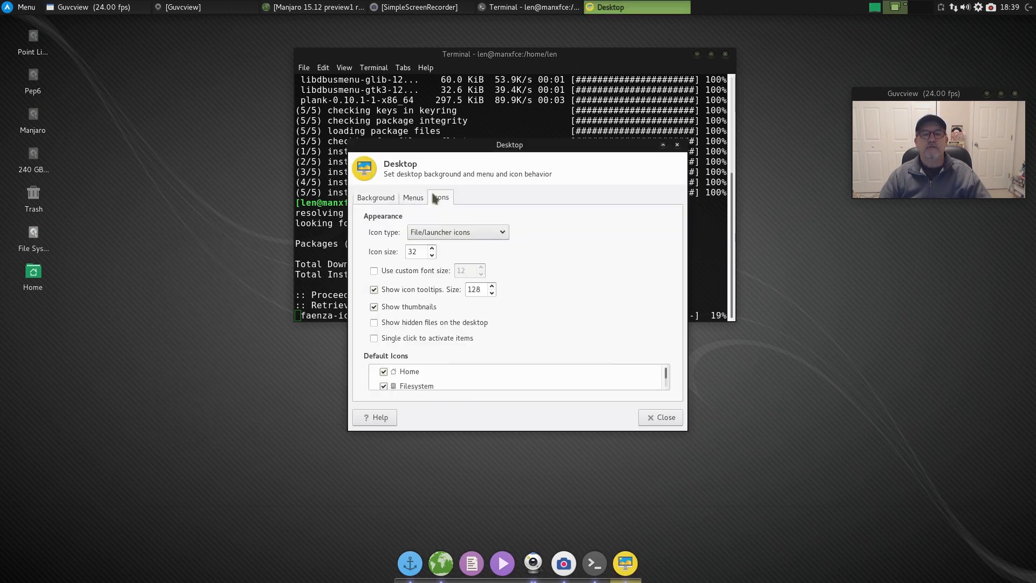
pyautogui.click(432, 249)
pyautogui.click(433, 249)
pyautogui.click(432, 249)
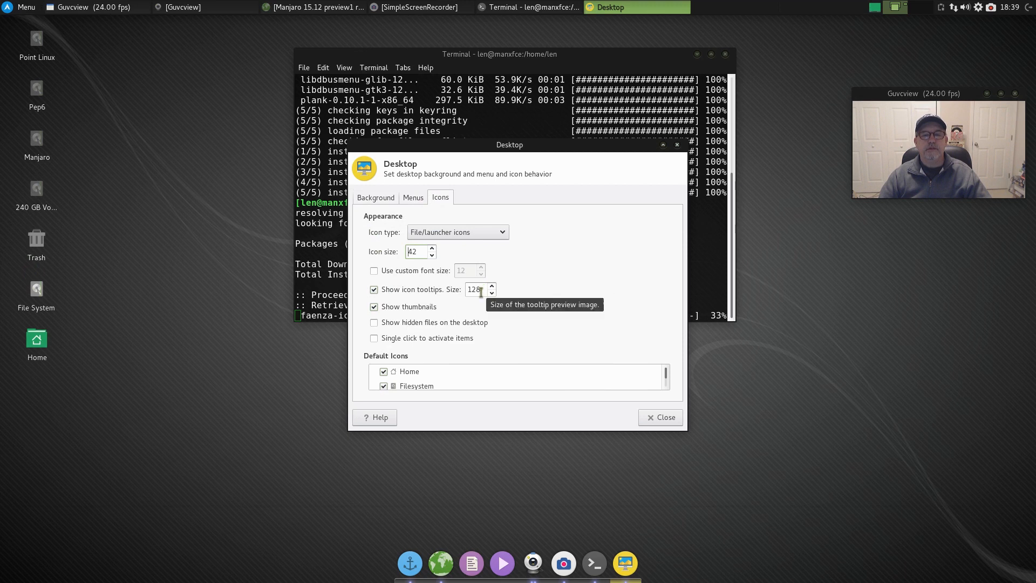
# - Preview the Home icon's tooltip and set the icon tooltip size to 60
pyautogui.moveTo(41, 348)
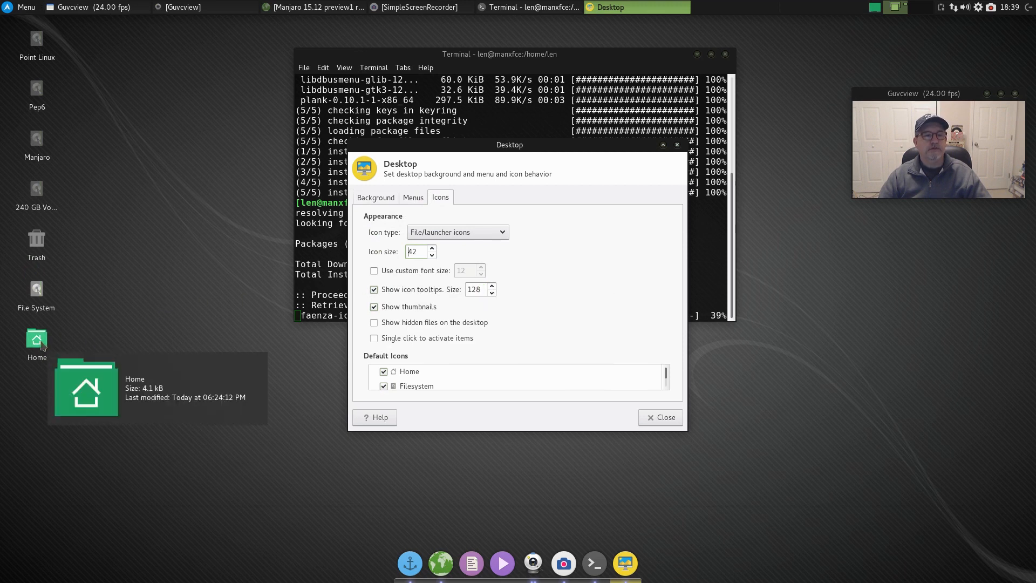
pyautogui.click(492, 293)
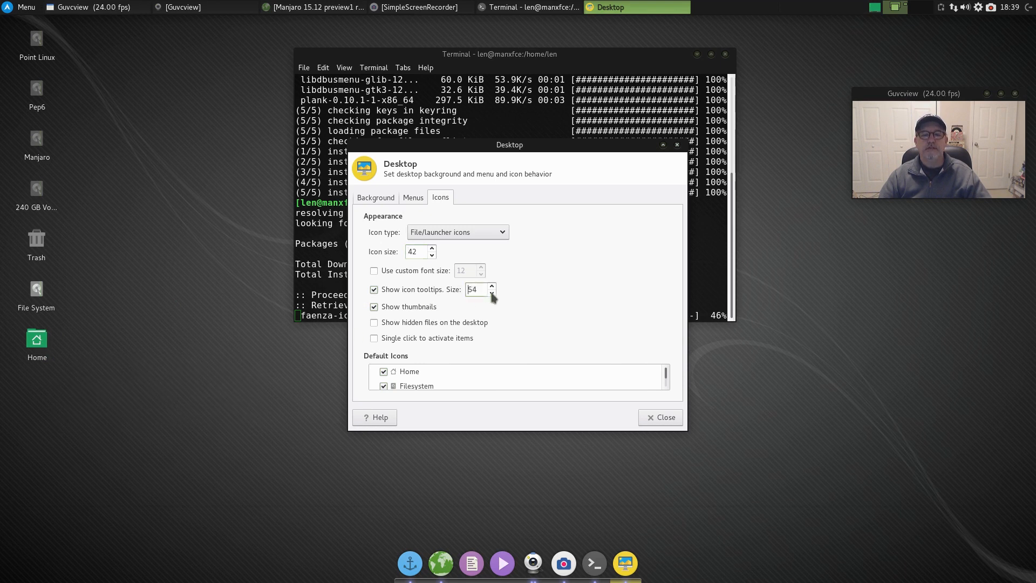
pyautogui.click(491, 286)
pyautogui.moveTo(41, 346)
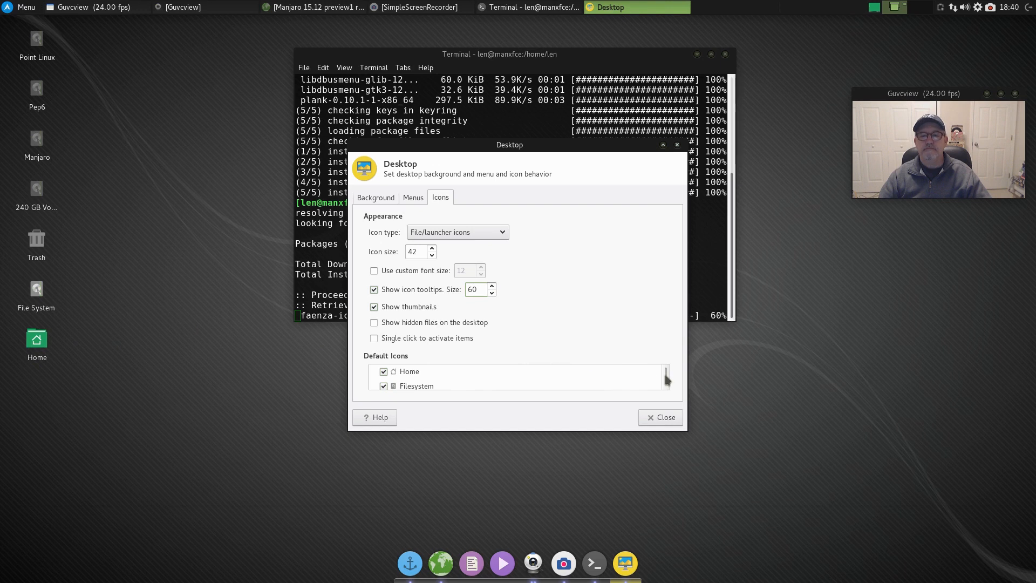
# - Hide Removable Devices from the default desktop icons, arrange the remaining icons and close the desktop settings
pyautogui.moveTo(664, 377); pyautogui.dragTo(667, 388)
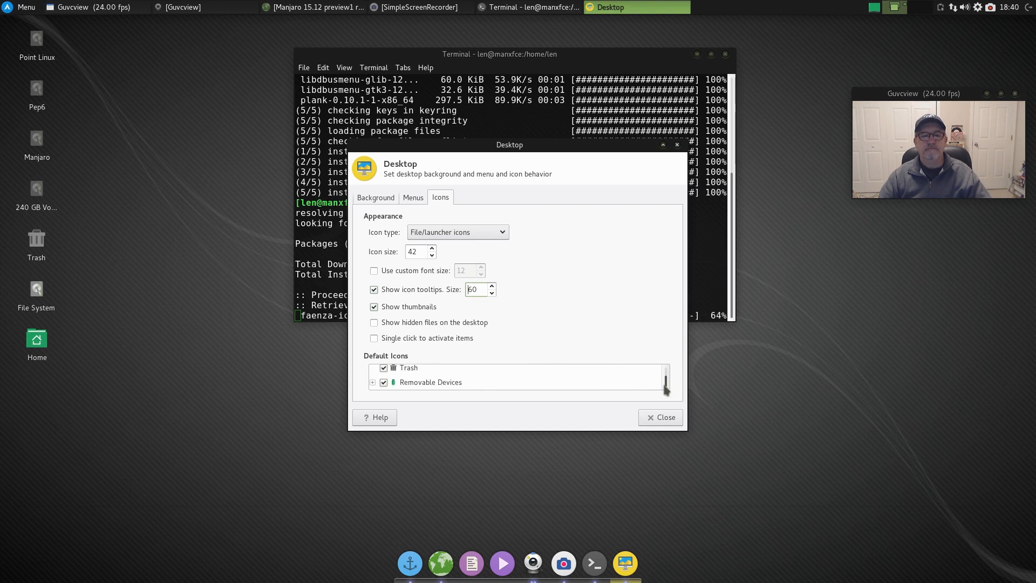
pyautogui.click(383, 382)
pyautogui.rightClick(180, 269)
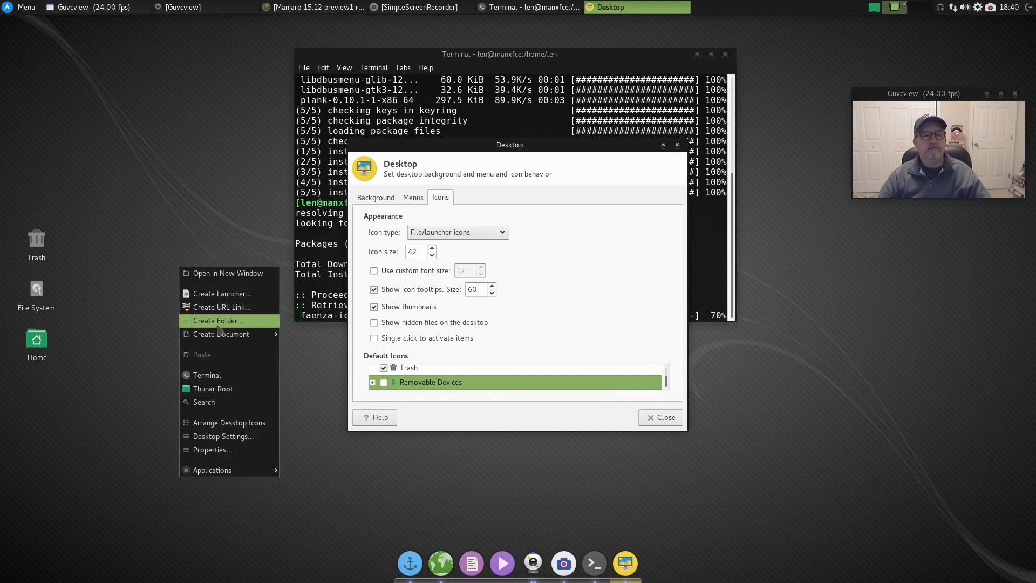
pyautogui.click(223, 422)
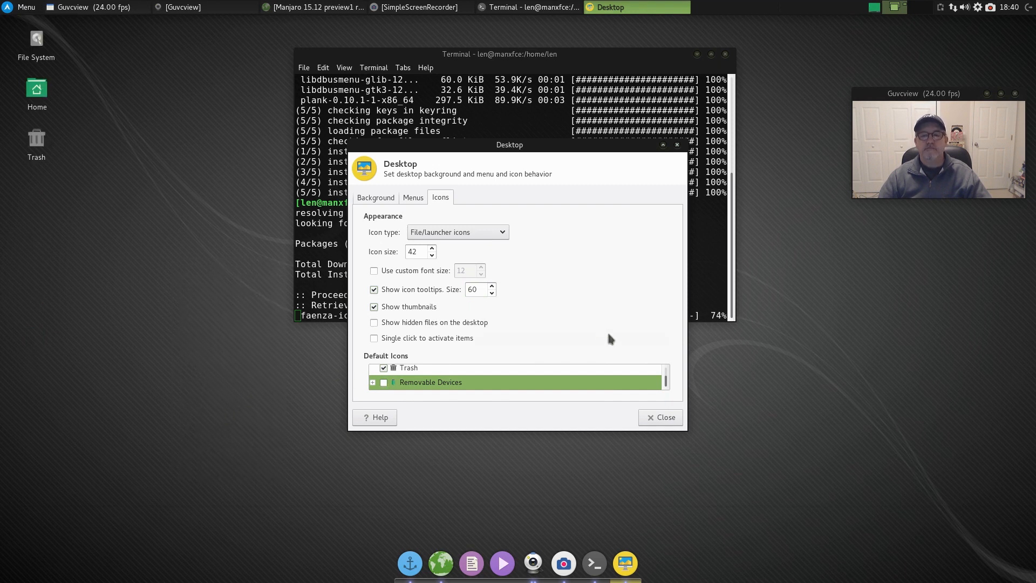
pyautogui.click(677, 145)
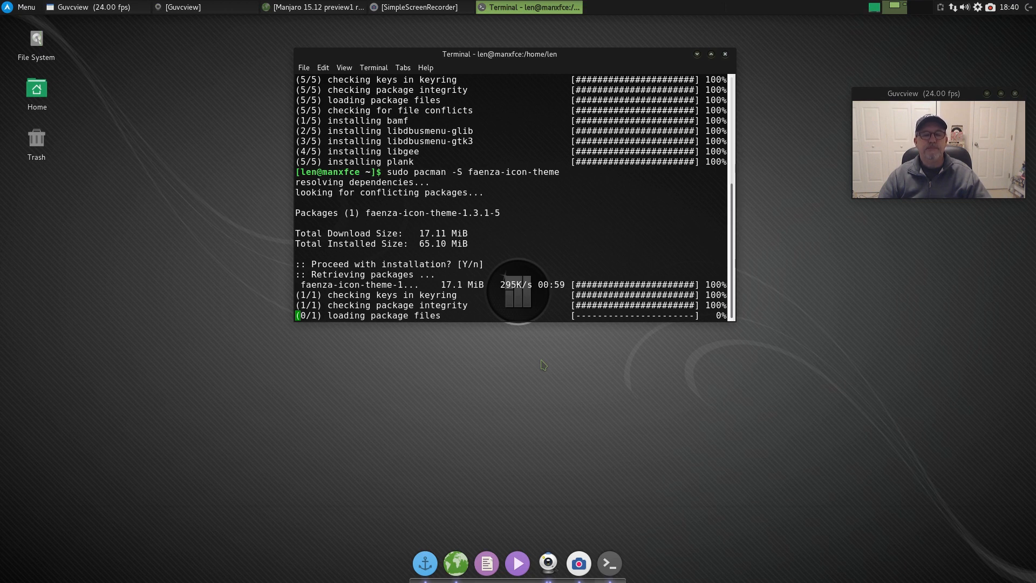
# - Move the terminal aside and open a second terminal window, placing it below and to the left of the first
pyautogui.moveTo(574, 57); pyautogui.dragTo(674, 65)
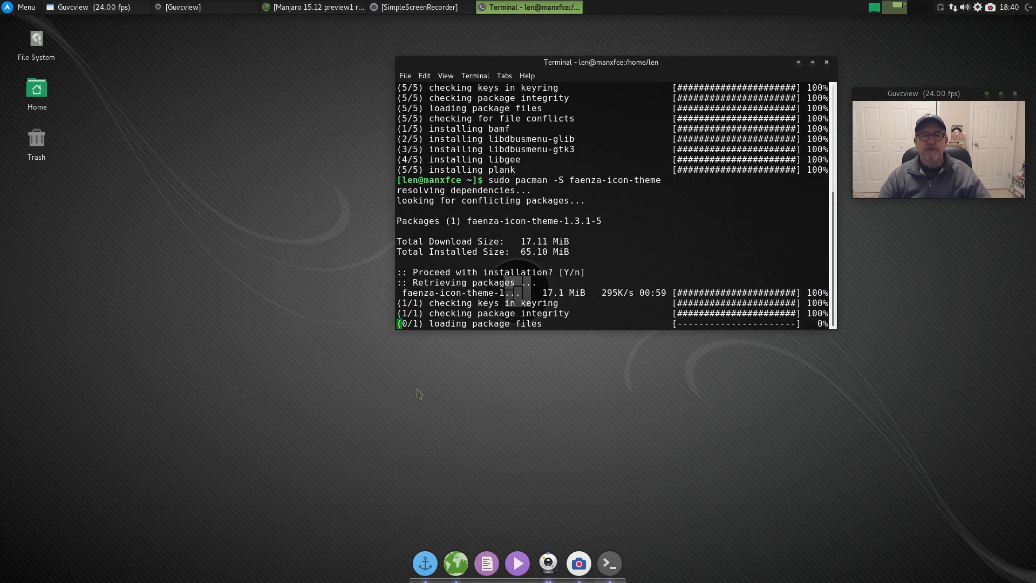
pyautogui.click(611, 567)
pyautogui.click(612, 567)
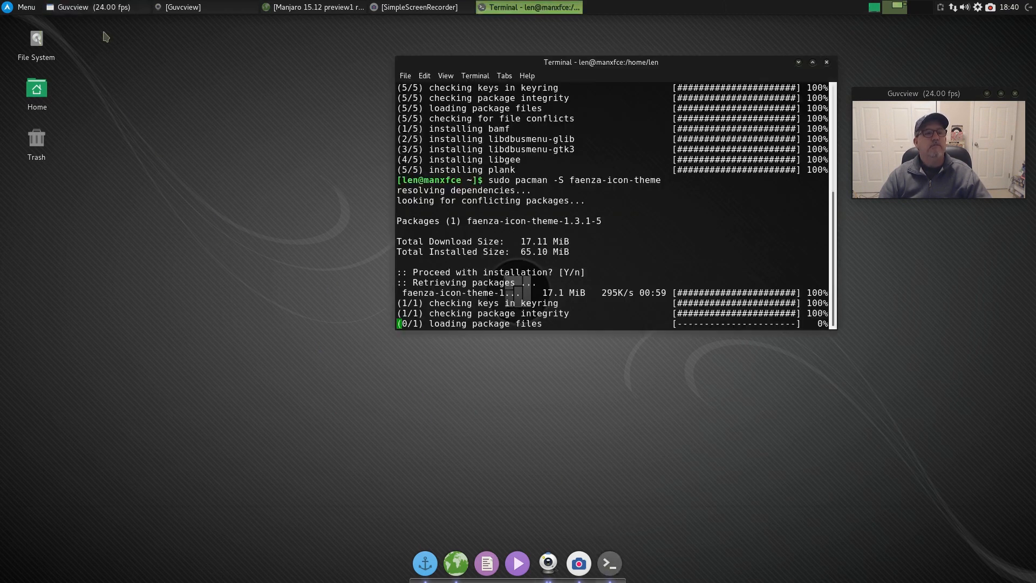
pyautogui.click(21, 7)
pyautogui.click(122, 79)
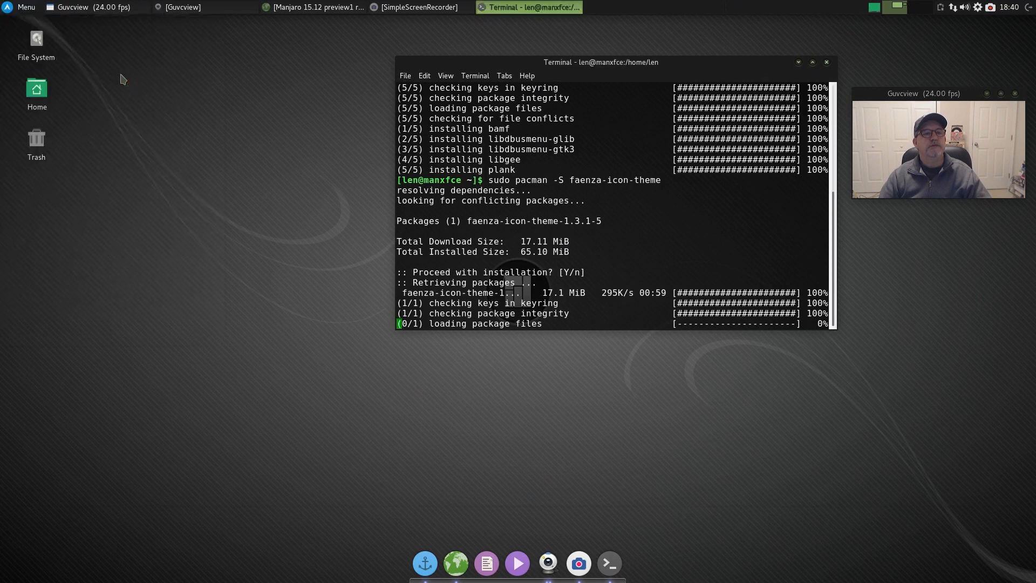
pyautogui.moveTo(497, 171); pyautogui.dragTo(225, 236)
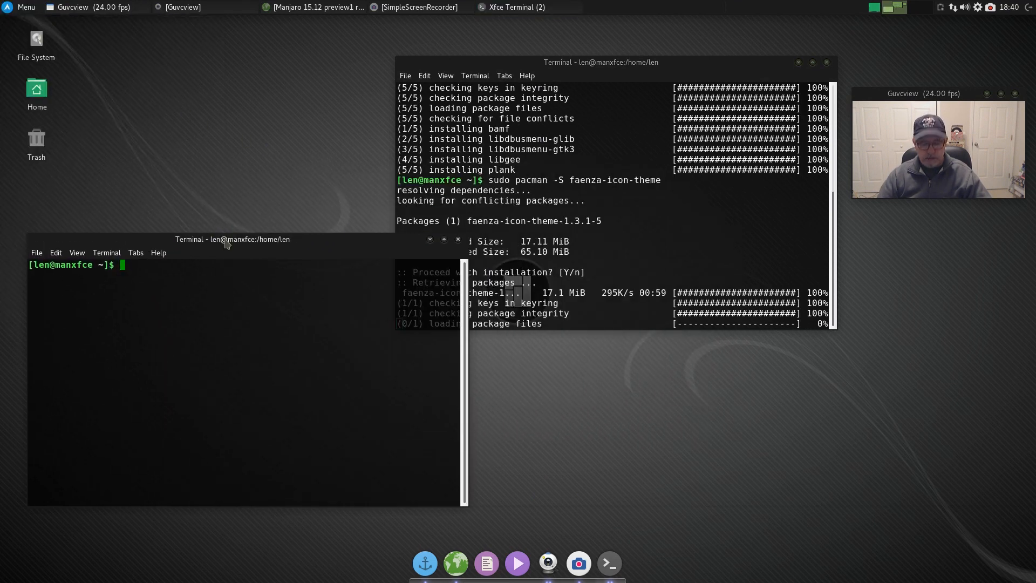
# - Try to install numix-theme with yaourt -S in the second terminal, entering the sudo password
pyautogui.write('yaourt')
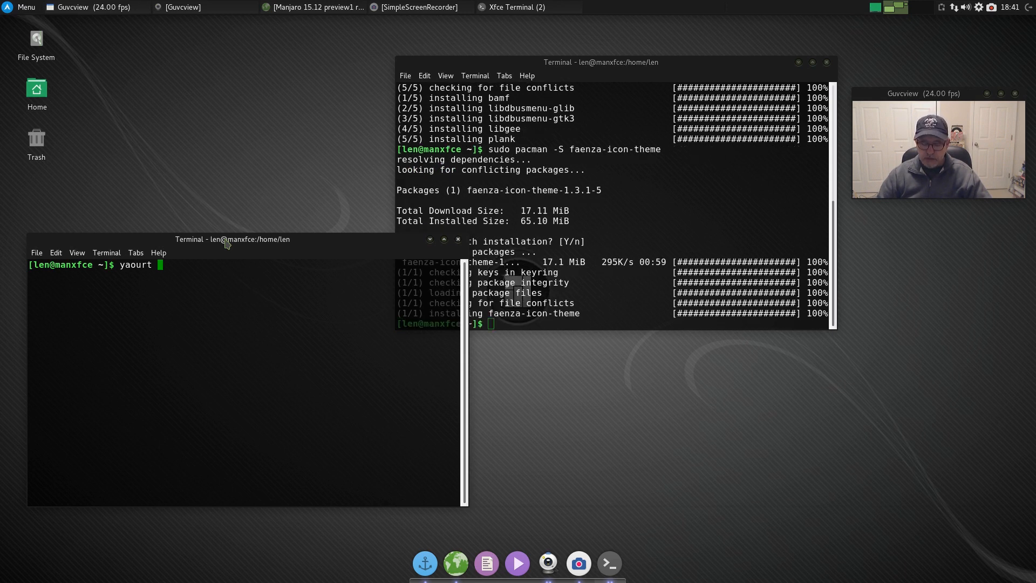
pyautogui.write('-')
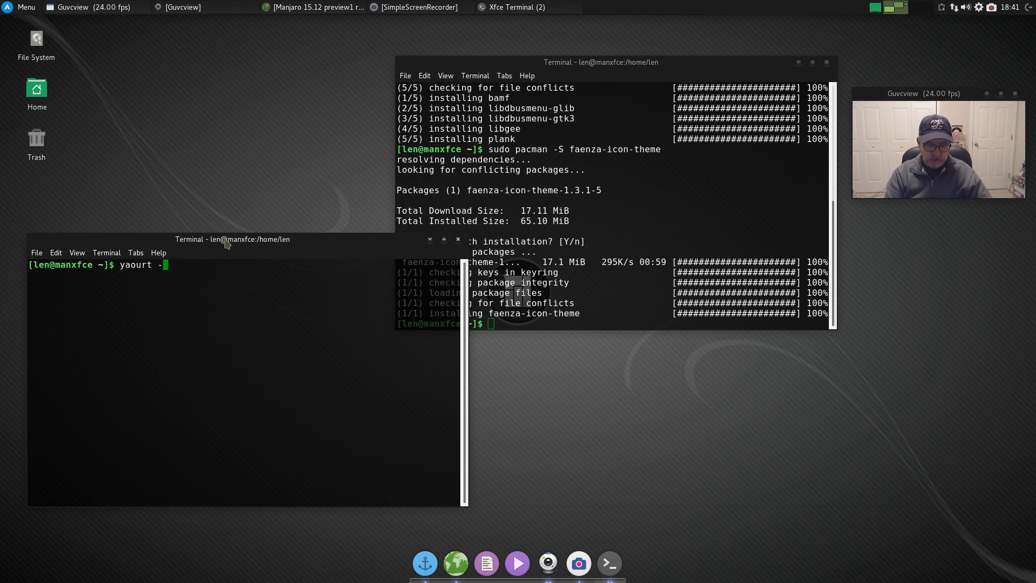
pyautogui.write('S numix')
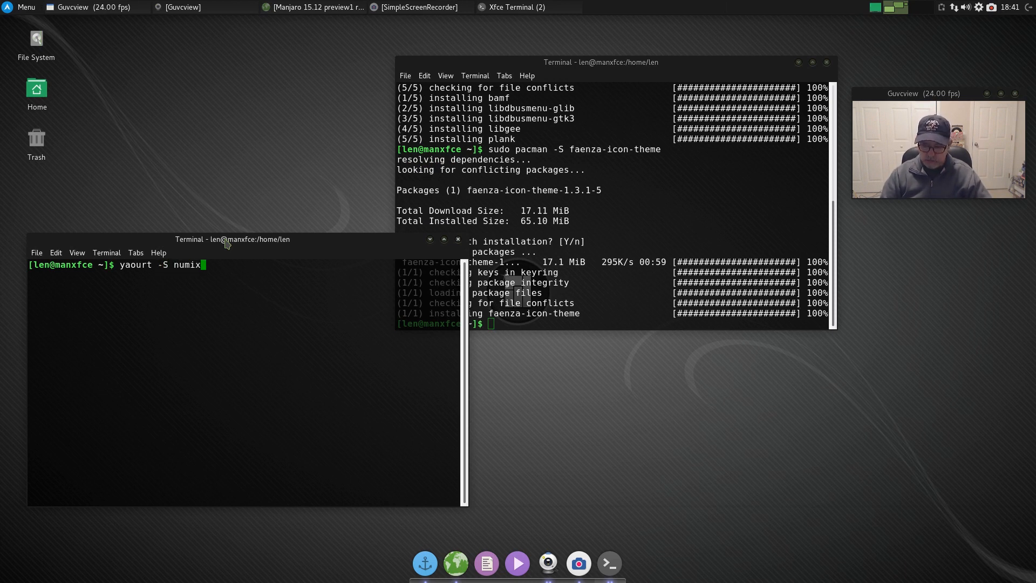
pyautogui.write('-theme')
pyautogui.press('Return')
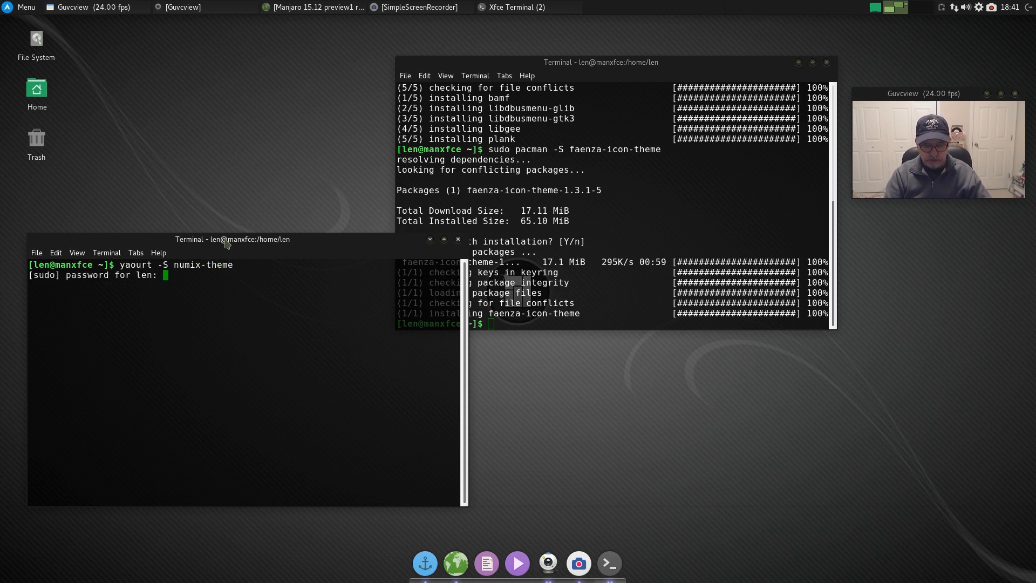
pyautogui.press('Return')
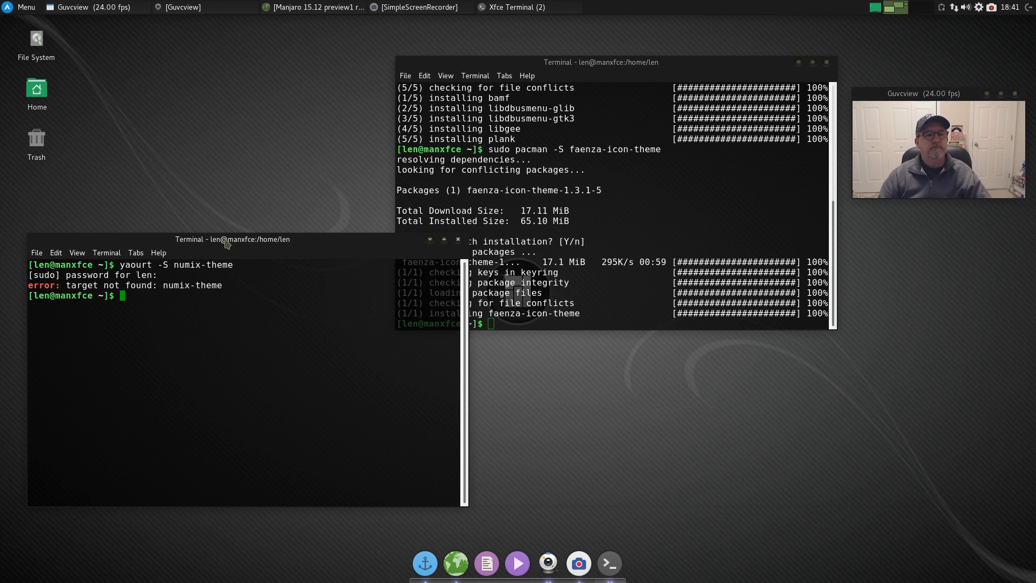
# - Search for numix packages with yaourt and review the numbered package list
pyautogui.press('Up')
pyautogui.press('BackSpace')
pyautogui.press('BackSpace')
pyautogui.press('BackSpace')
pyautogui.press('BackSpace')
pyautogui.press('BackSpace')
pyautogui.press('BackSpace')
pyautogui.press('BackSpace')
pyautogui.press('BackSpace')
pyautogui.press('BackSpace')
pyautogui.press('BackSpace')
pyautogui.press('BackSpace')
pyautogui.press('BackSpace')
pyautogui.press('BackSpace')
pyautogui.press('BackSpace')
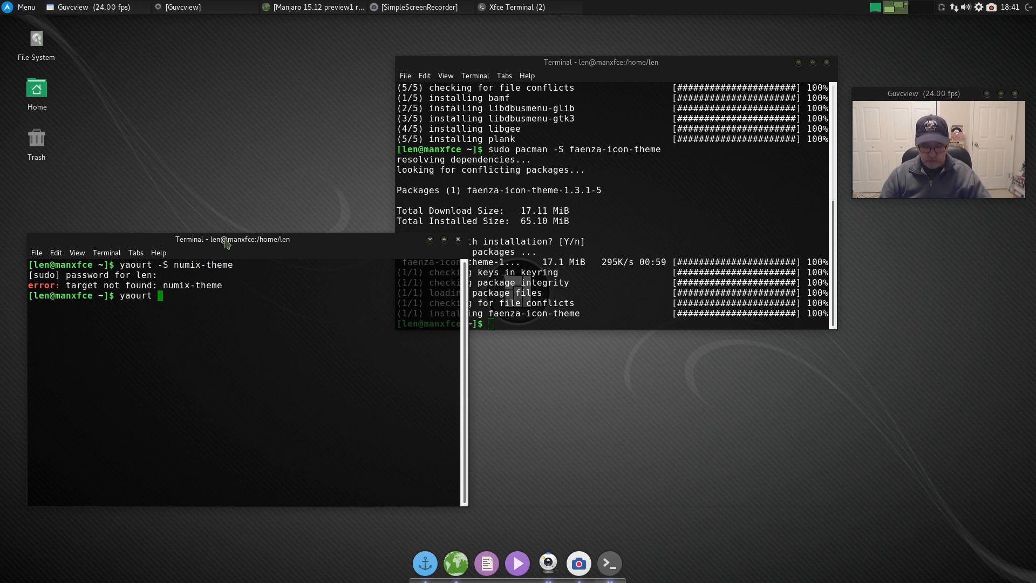
pyautogui.write('numix')
pyautogui.press('Return')
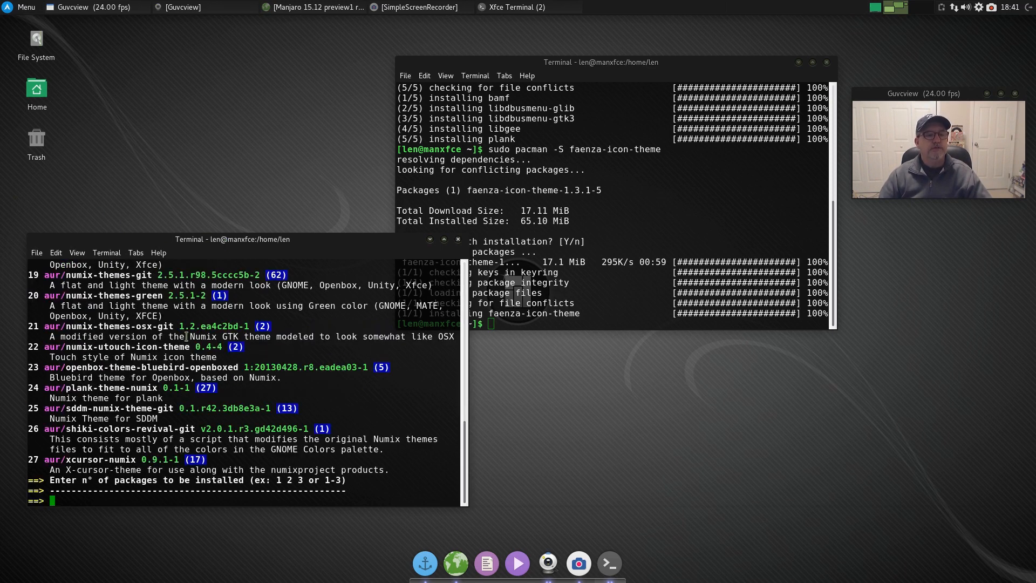
pyautogui.scroll(10, 170, 340)
pyautogui.scroll(2, 171, 340)
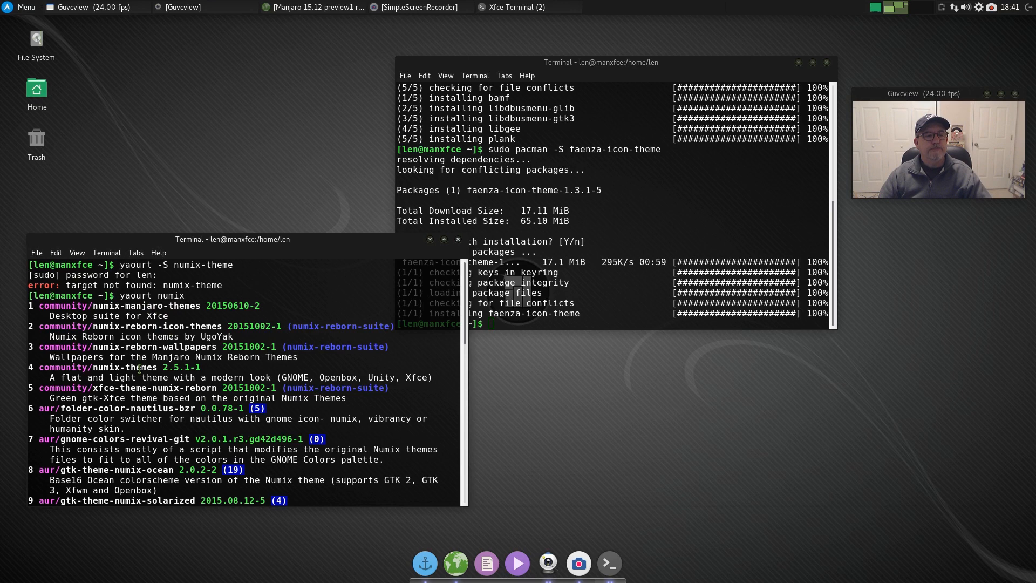
pyautogui.scroll(-12, 140, 372)
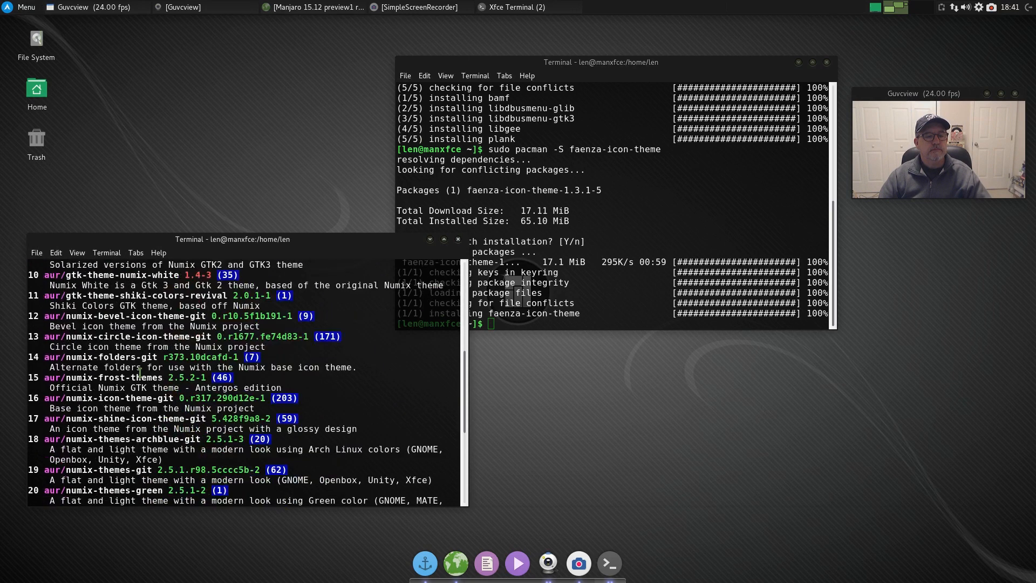
pyautogui.scroll(-2, 139, 373)
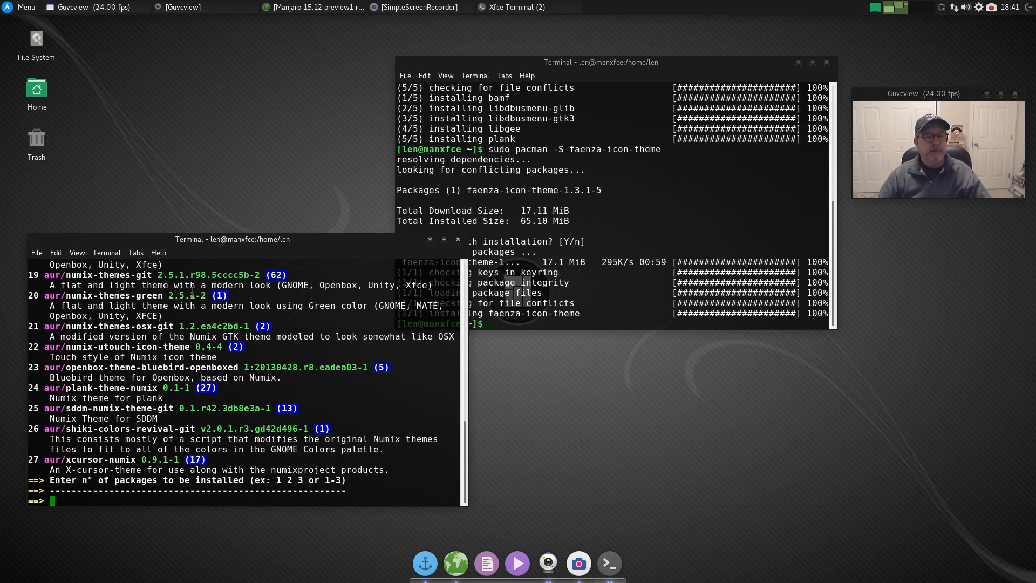
# - Install packages 1 and 4 (numix-manjaro-themes and numix-themes) from the list, confirming with y, and close the second terminal
pyautogui.write('1 4')
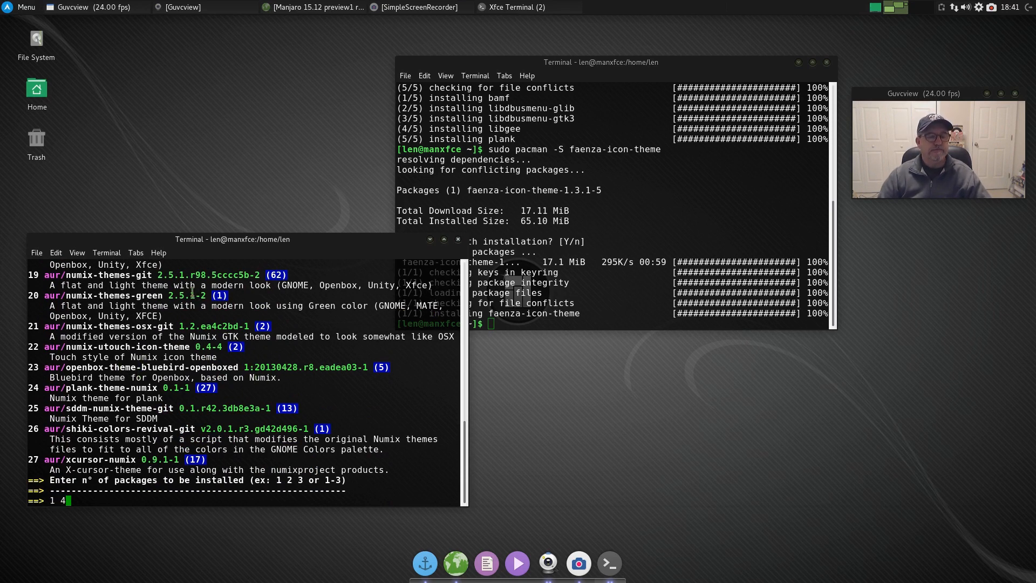
pyautogui.press('Return')
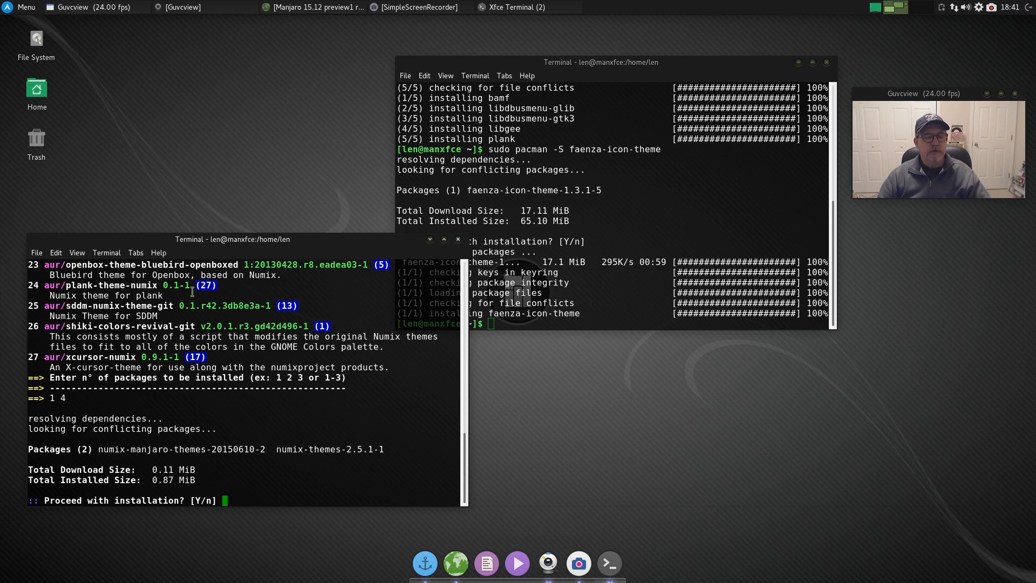
pyautogui.write('y')
pyautogui.press('Return')
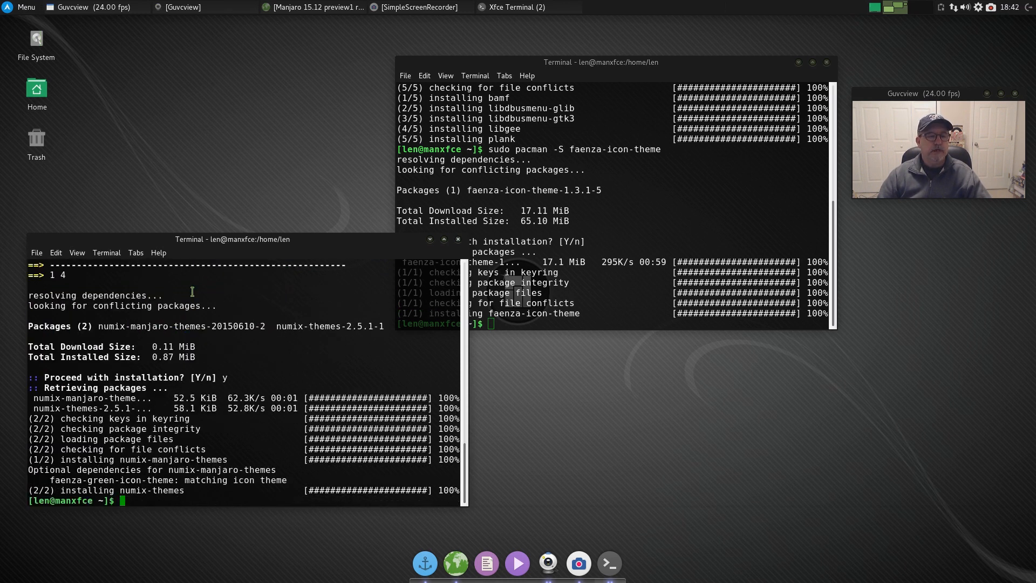
pyautogui.click(458, 240)
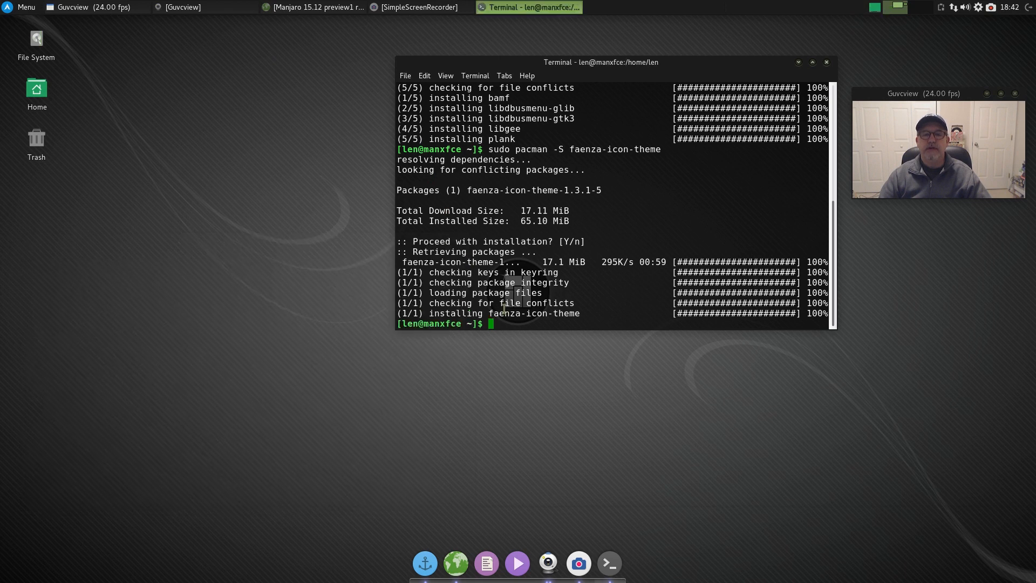
# - Close the remaining terminal and open the Appearance settings
pyautogui.click(826, 62)
pyautogui.rightClick(377, 351)
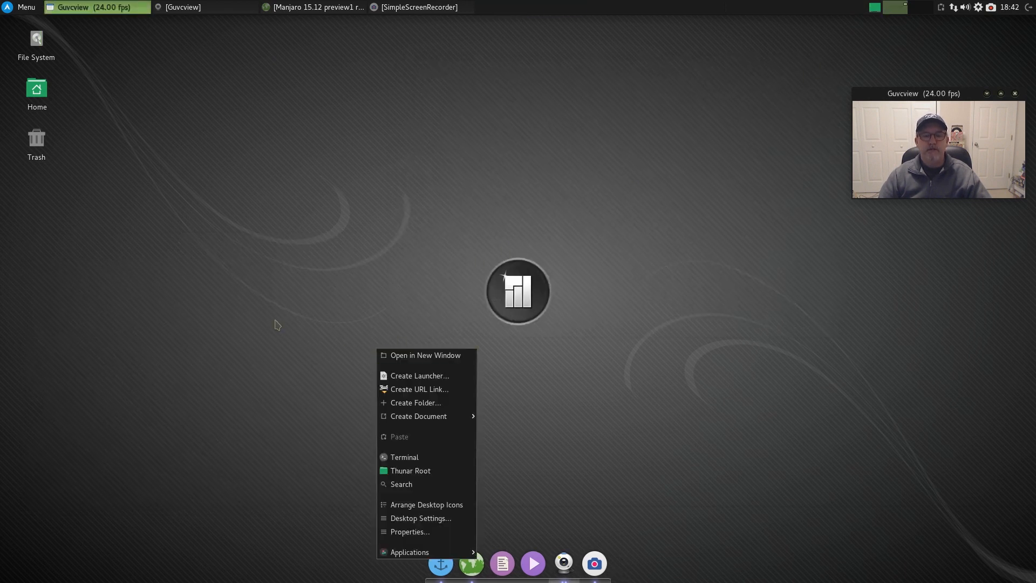
pyautogui.click(275, 318)
pyautogui.click(32, 10)
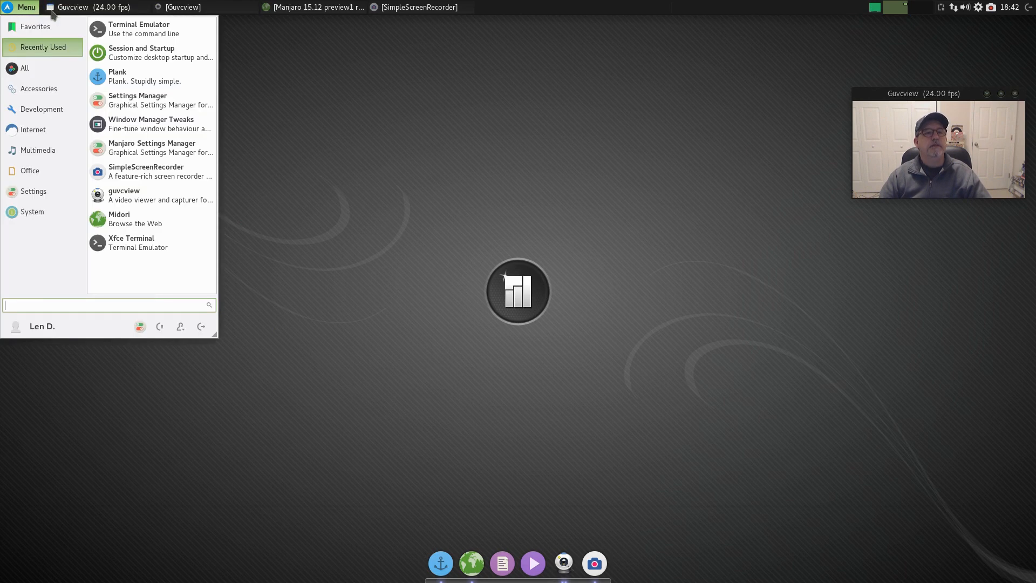
pyautogui.click(41, 211)
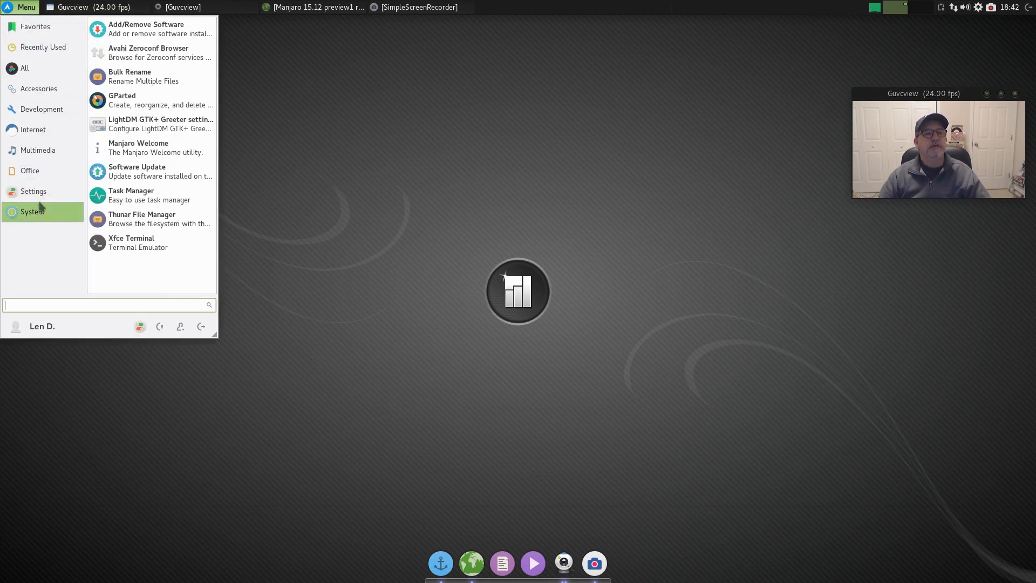
pyautogui.click(34, 191)
pyautogui.click(150, 77)
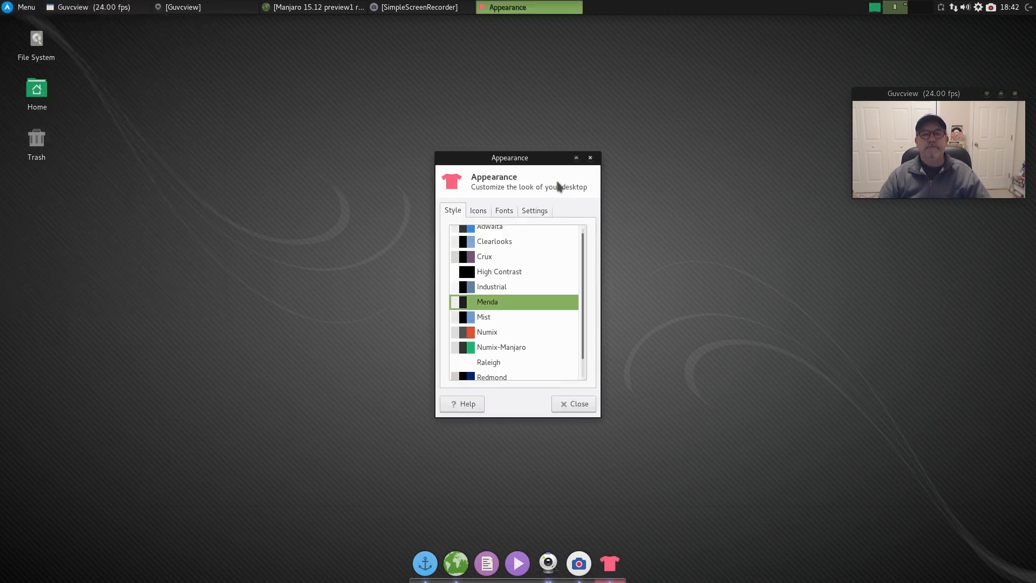
# - Try the Numix and Numix-Manjaro styles for the desktop and settle on Numix
pyautogui.click(488, 332)
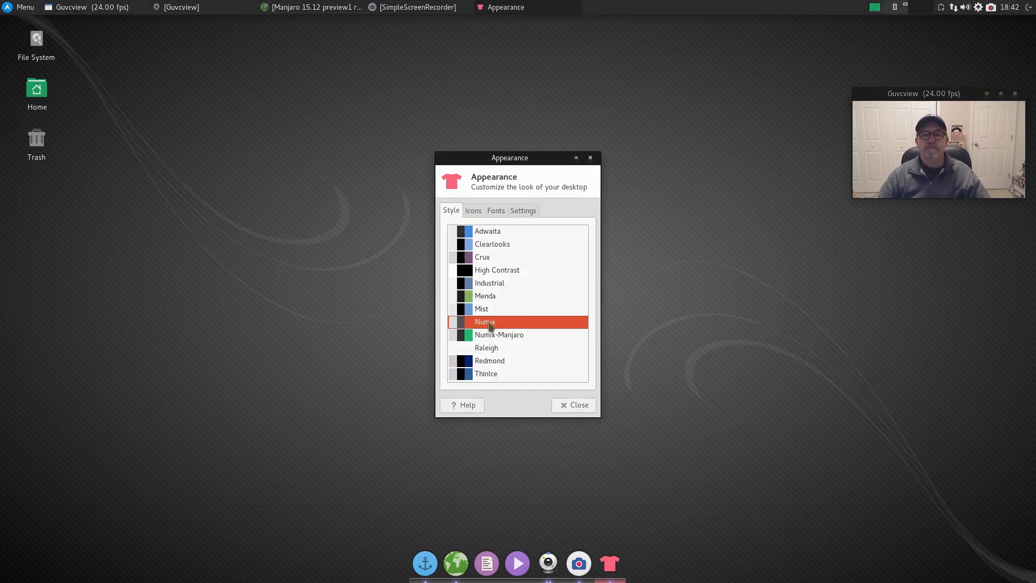
pyautogui.click(492, 337)
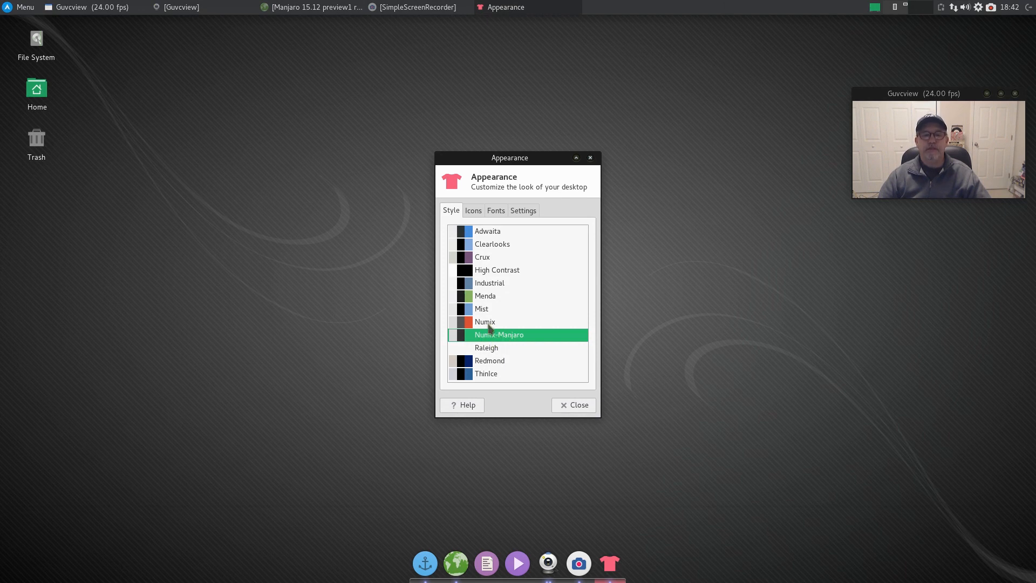
pyautogui.click(489, 322)
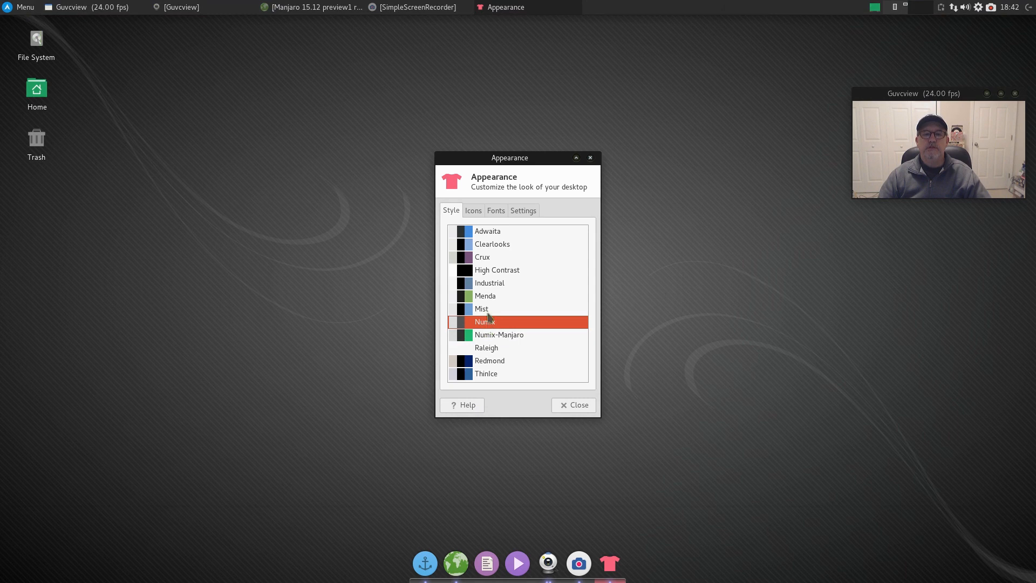
# - Apply the Faenza-Darkest icon theme and close the Appearance settings
pyautogui.click(474, 212)
pyautogui.click(511, 273)
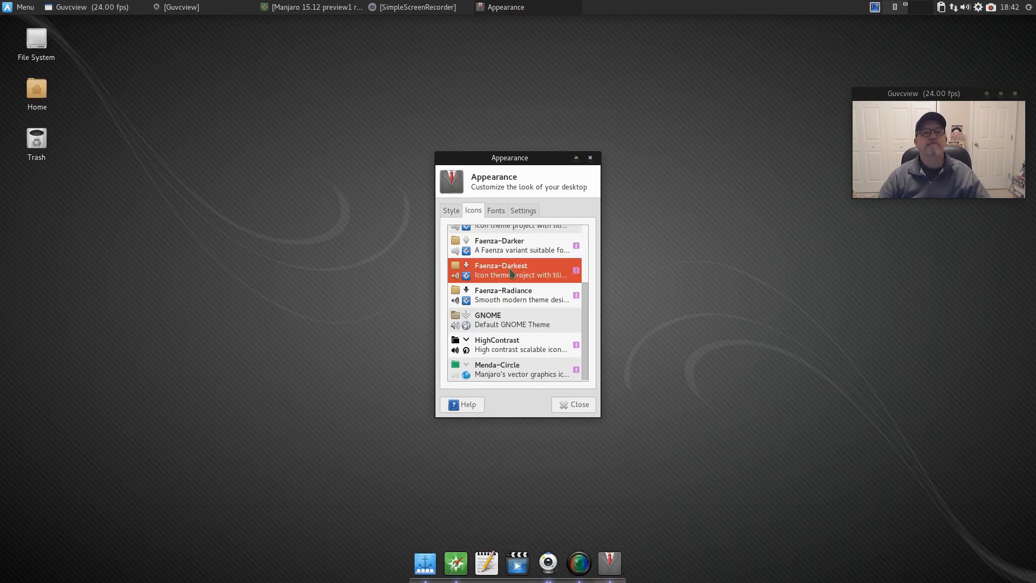
pyautogui.click(586, 410)
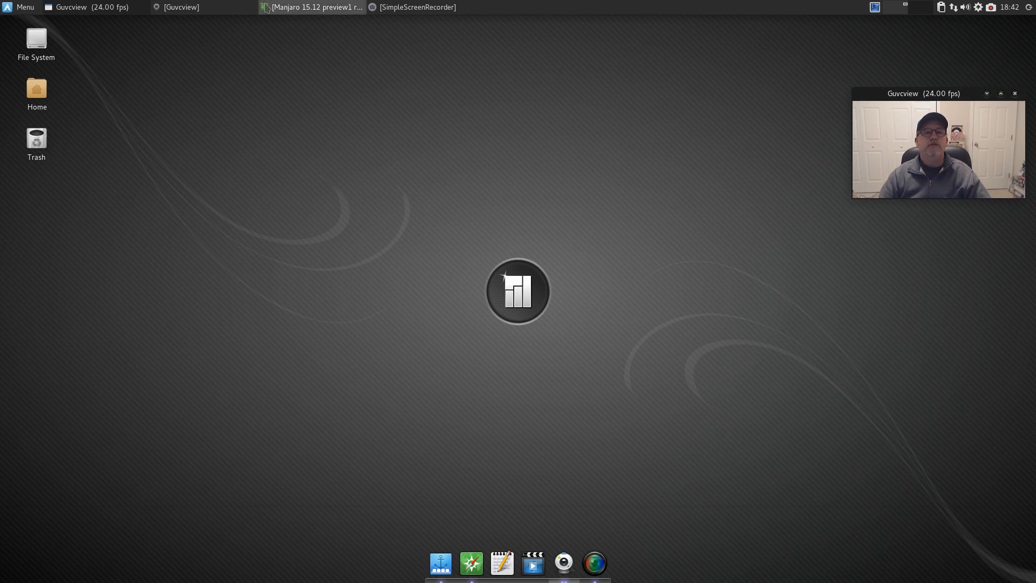
# - Open the Home folder, move its window up to inspect the new theme and folder icons, and close it
pyautogui.doubleClick(37, 92)
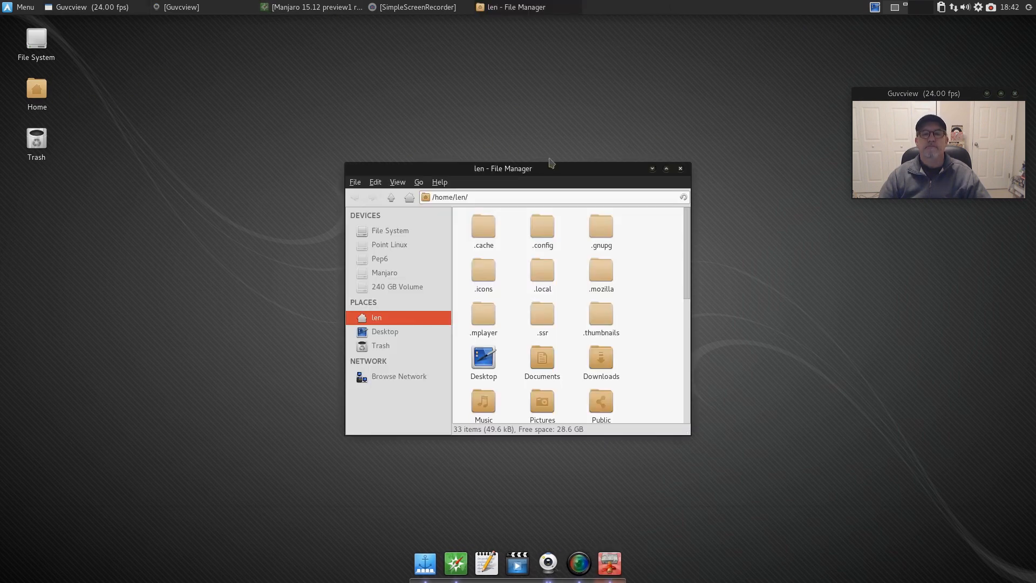
pyautogui.moveTo(551, 165); pyautogui.dragTo(566, 110)
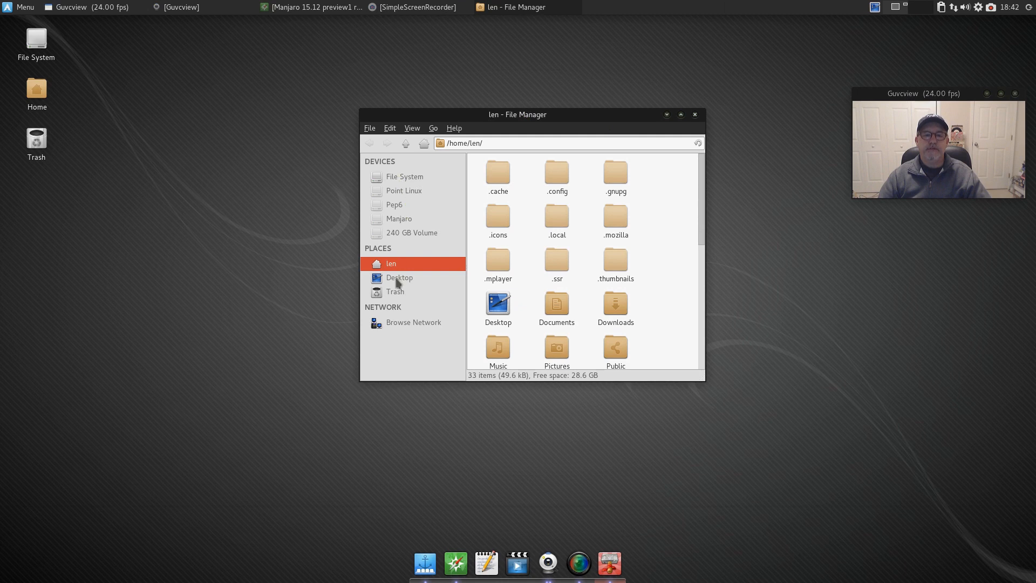
pyautogui.click(695, 114)
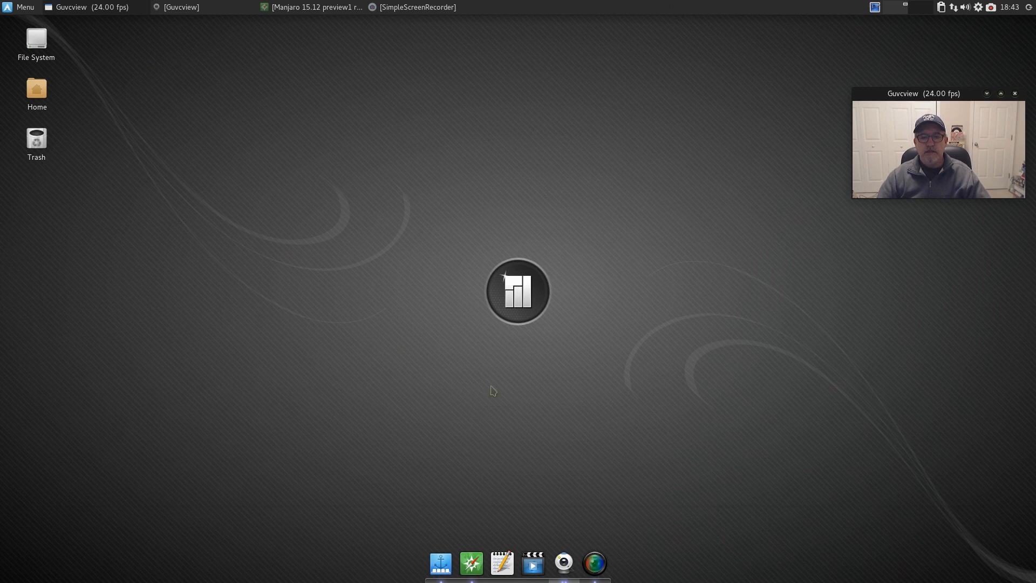
# - Switch to the Midori browser and search the web for "manjaro linux wallpaper 1920x1080" in a new tab
pyautogui.click(472, 563)
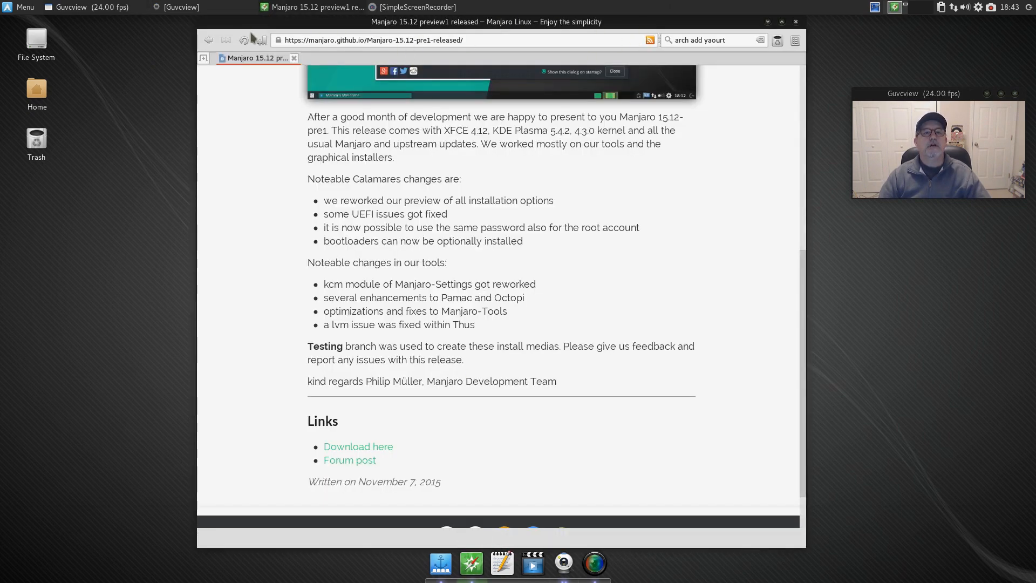
pyautogui.rightClick(313, 59)
pyautogui.click(340, 80)
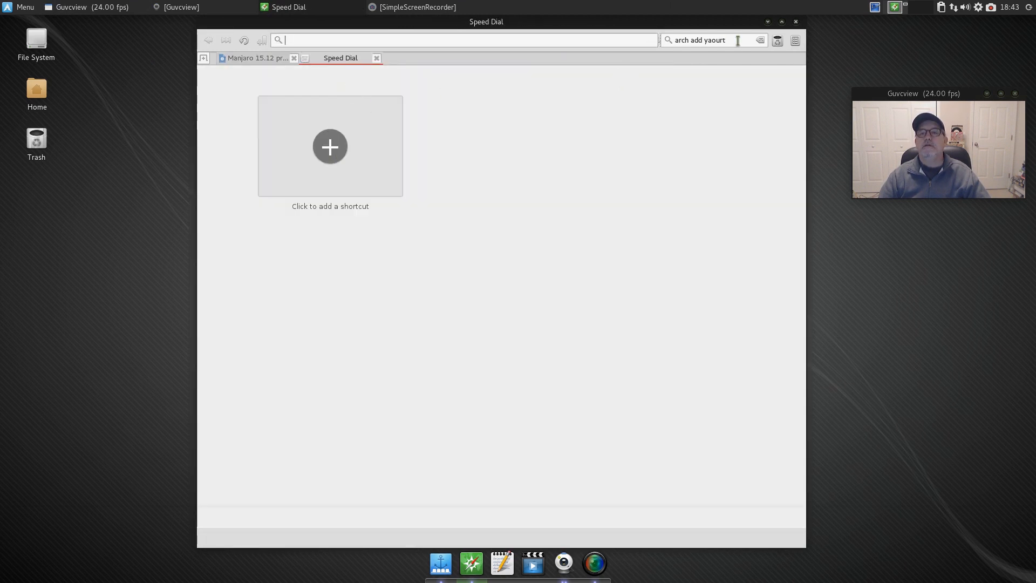
pyautogui.moveTo(738, 41); pyautogui.dragTo(678, 41)
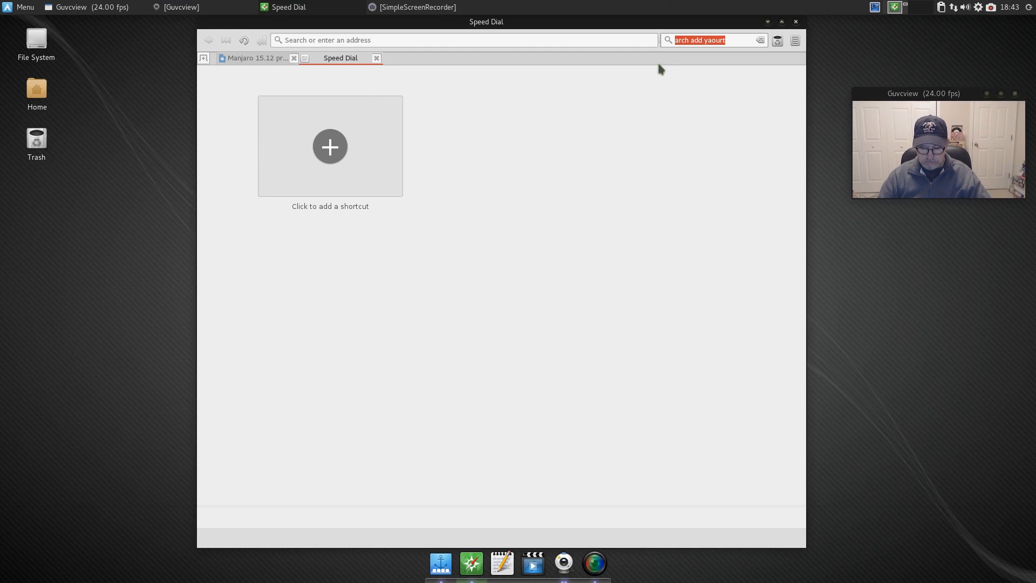
pyautogui.write('arc')
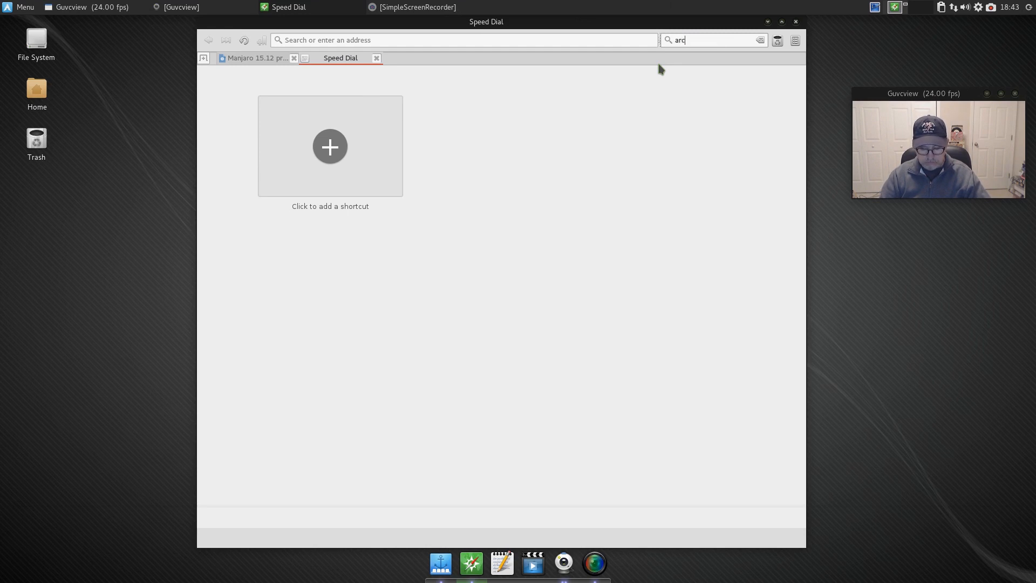
pyautogui.press('BackSpace')
pyautogui.press('BackSpace')
pyautogui.press('BackSpace')
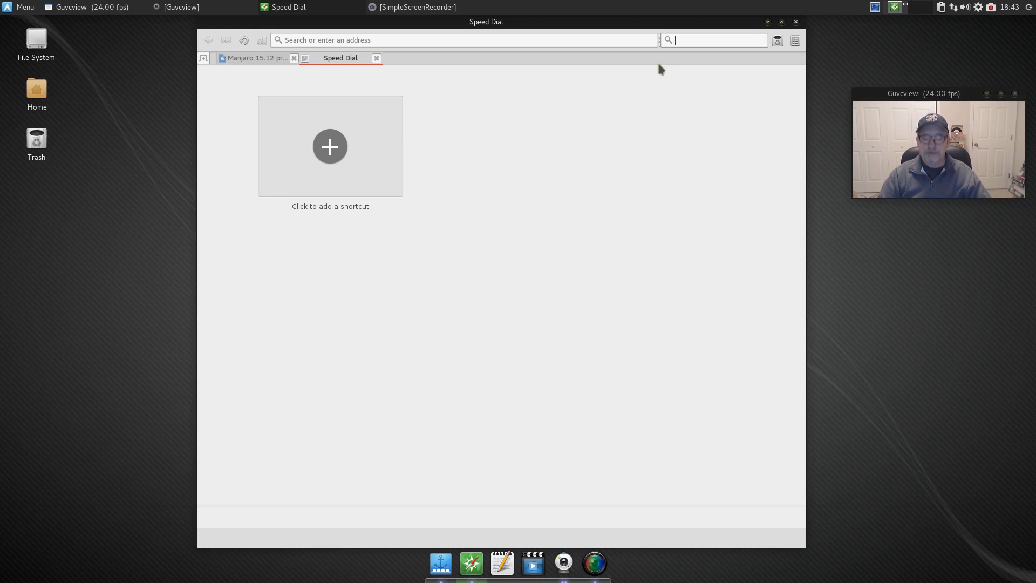
pyautogui.write('manjaro ')
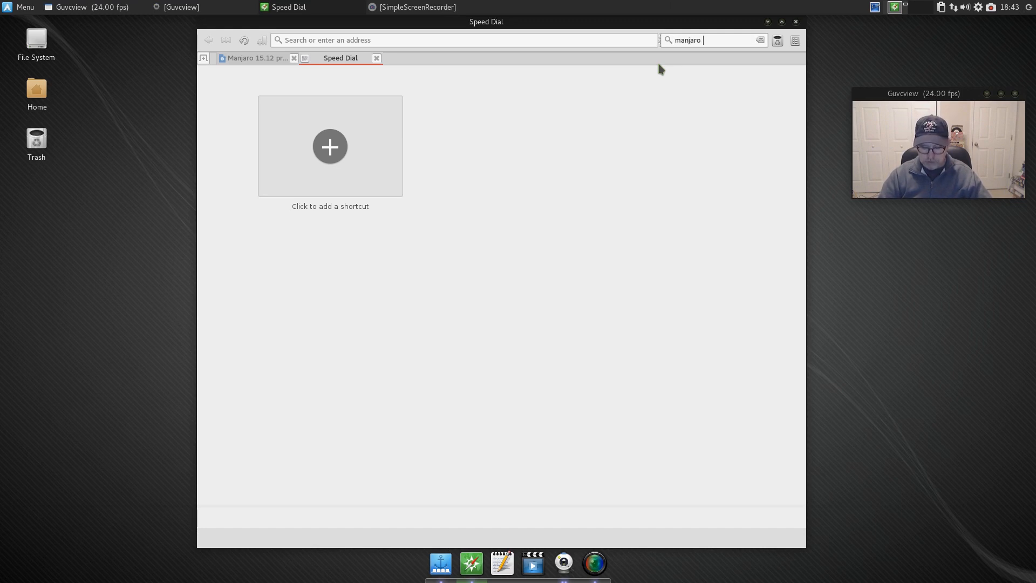
pyautogui.write('linux wallpaper 1920')
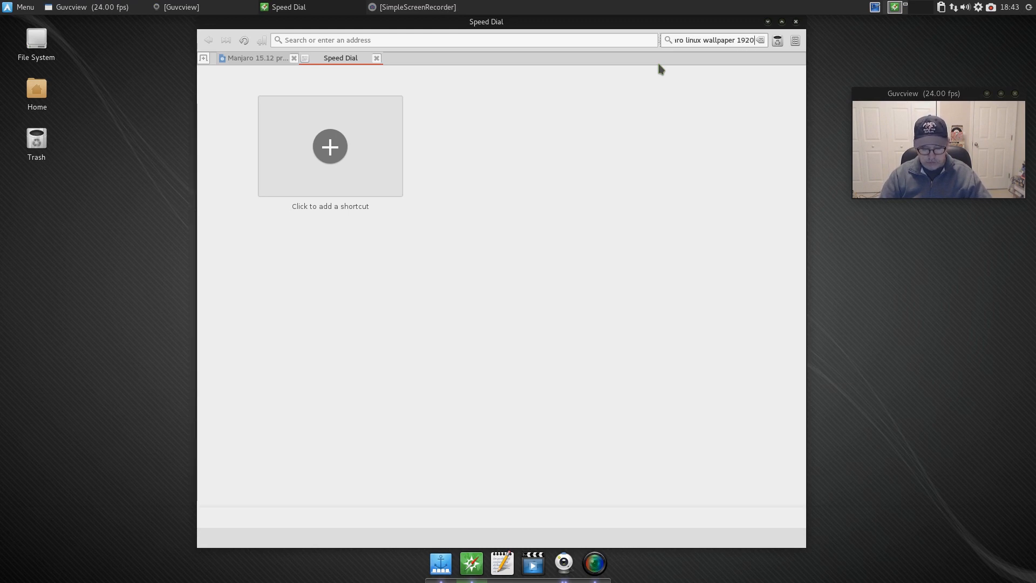
pyautogui.write('x1080')
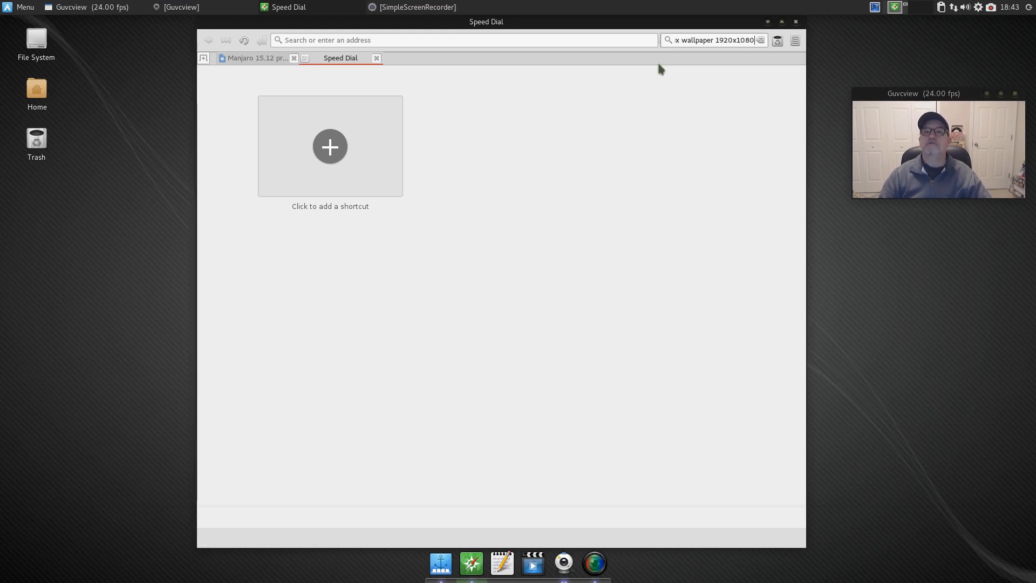
pyautogui.press('Return')
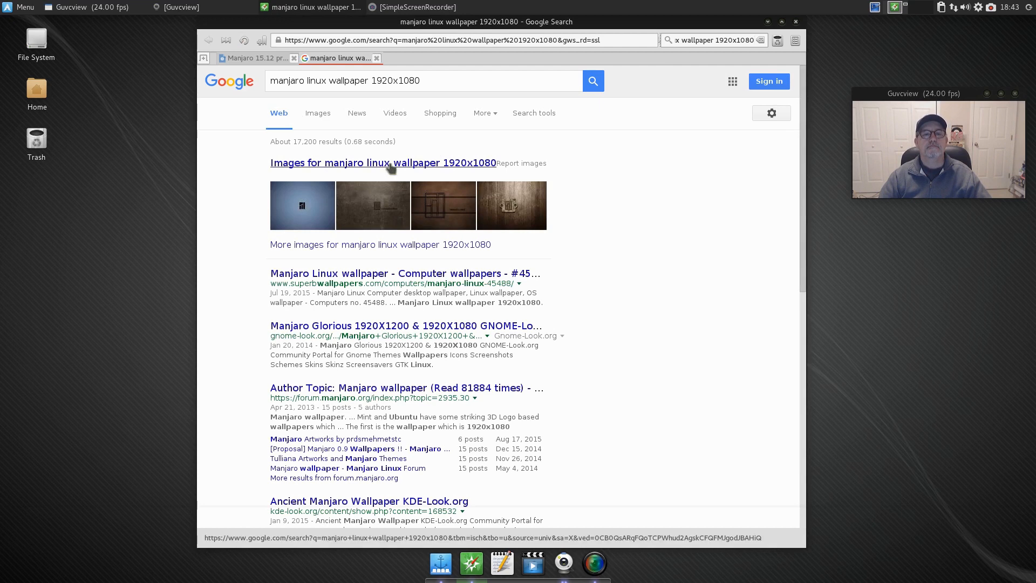
# - Open the image results for the wallpaper search, look through the thumbnails and return to the first rows
pyautogui.click(390, 164)
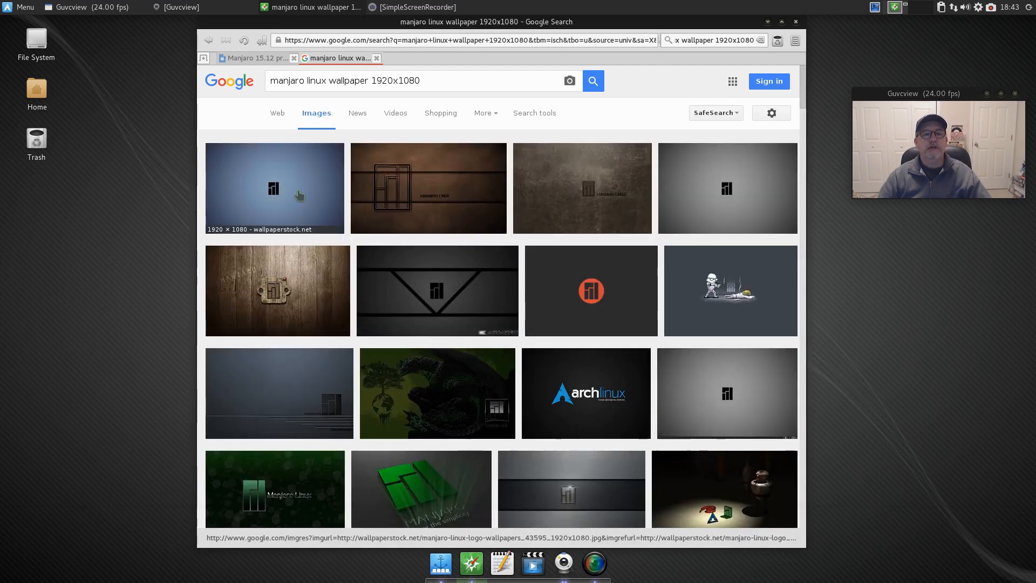
pyautogui.scroll(-8, 540, 282)
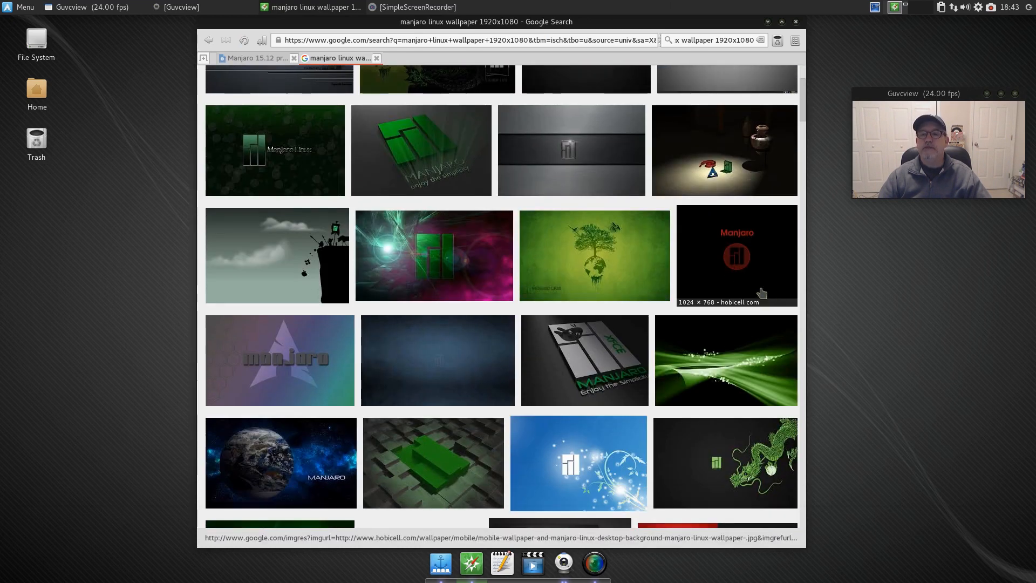
pyautogui.scroll(-8, 762, 292)
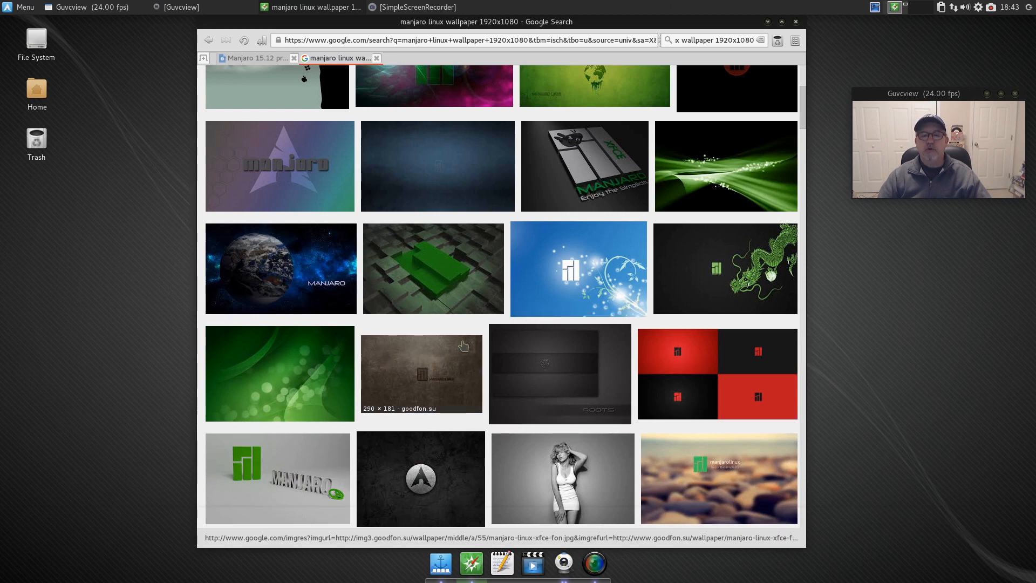
pyautogui.scroll(-4, 460, 343)
pyautogui.scroll(-12, 463, 341)
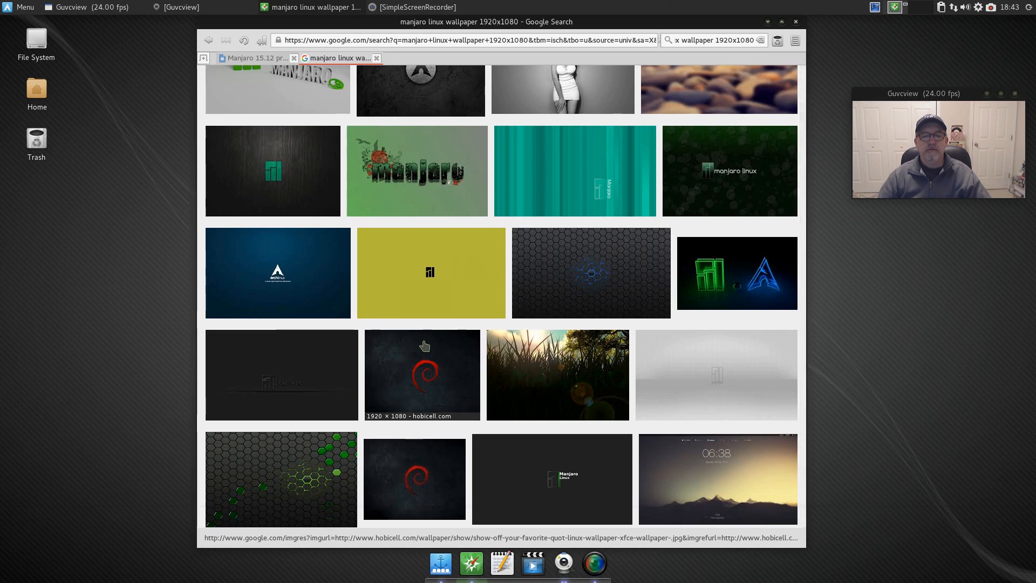
pyautogui.scroll(-12, 428, 367)
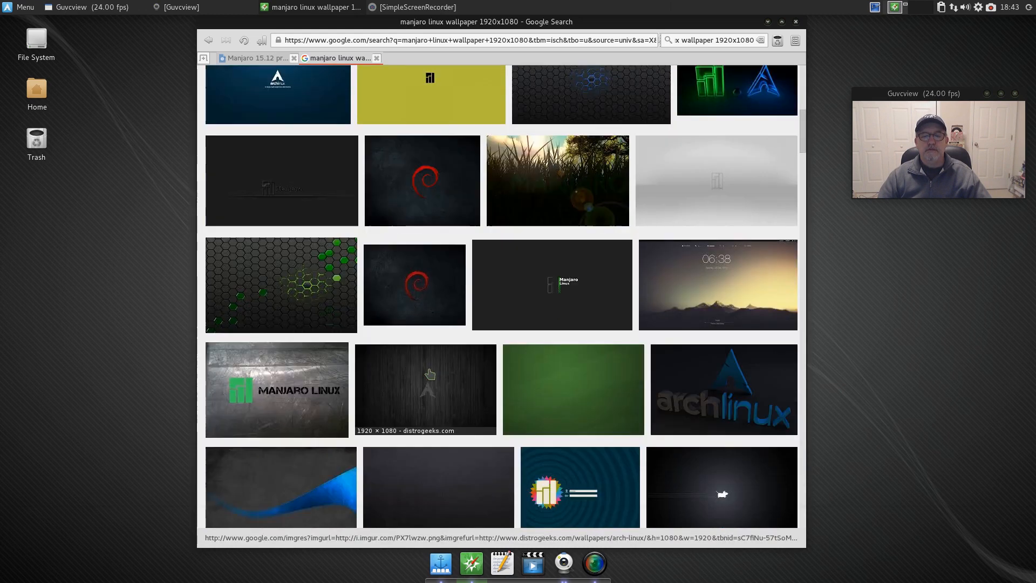
pyautogui.scroll(-3, 430, 374)
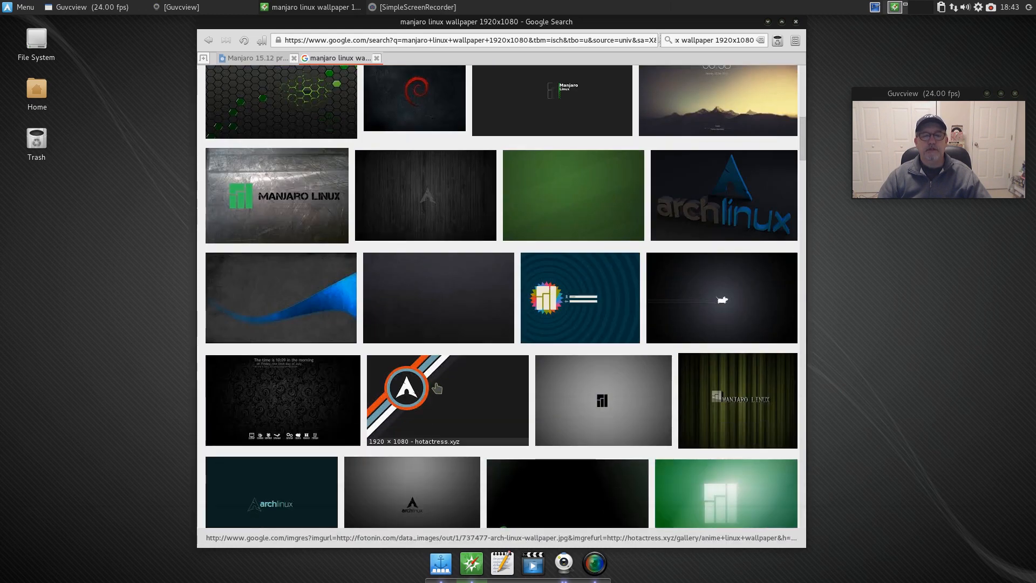
pyautogui.scroll(-5, 452, 382)
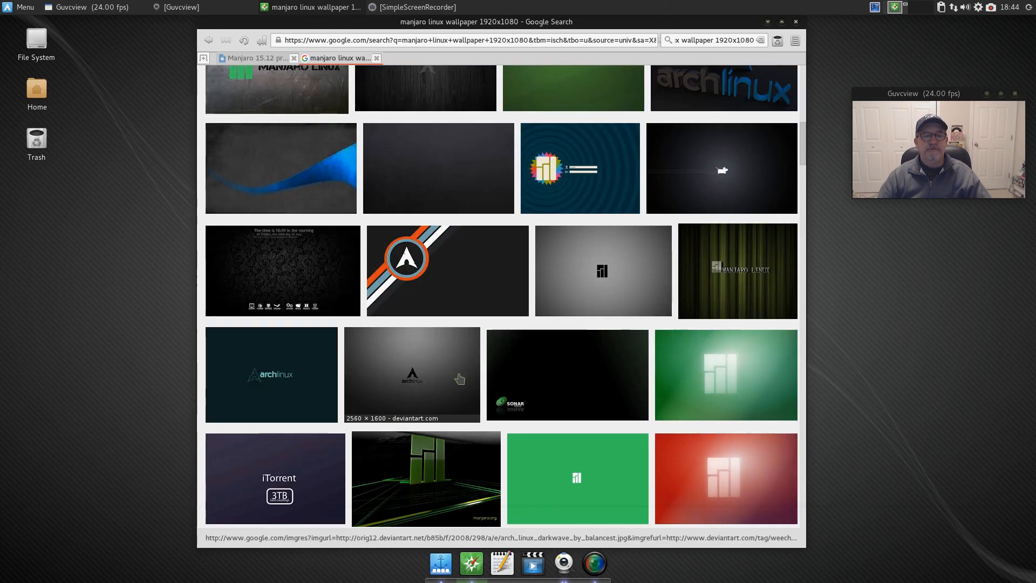
pyautogui.scroll(-5, 456, 381)
pyautogui.scroll(-5, 459, 380)
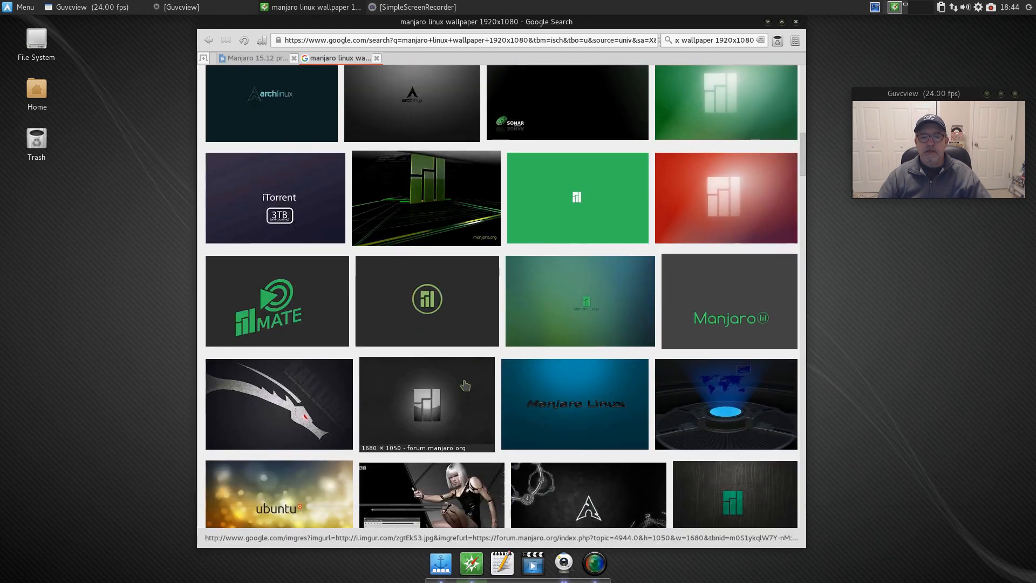
pyautogui.scroll(-2, 516, 390)
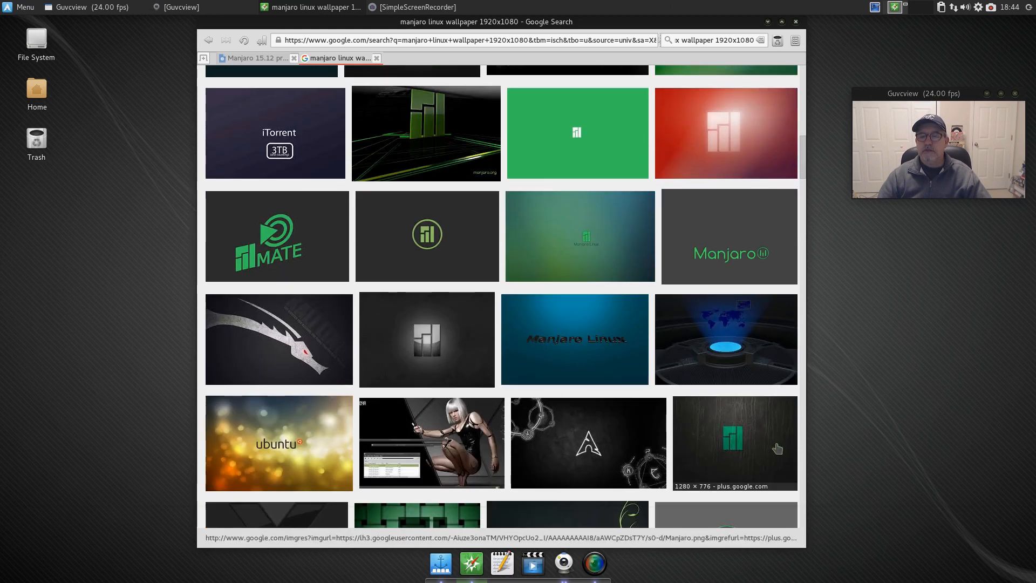
pyautogui.scroll(15, 563, 411)
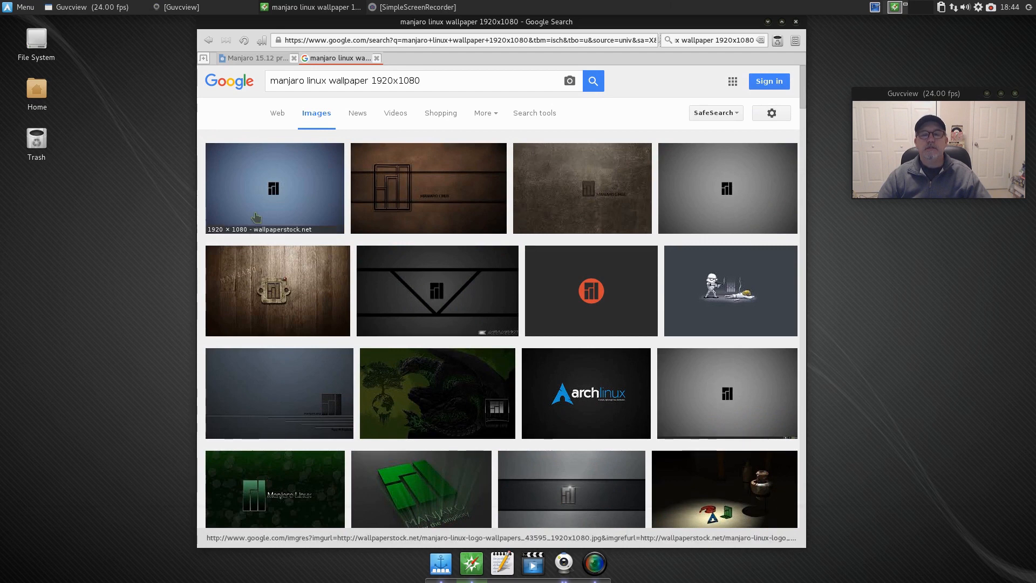
# - Open the full-size minimal Manjaro wallpaper with the orange logo, save it as X52ETxf.jpg to the Desktop folder, and close the browser
pyautogui.click(584, 293)
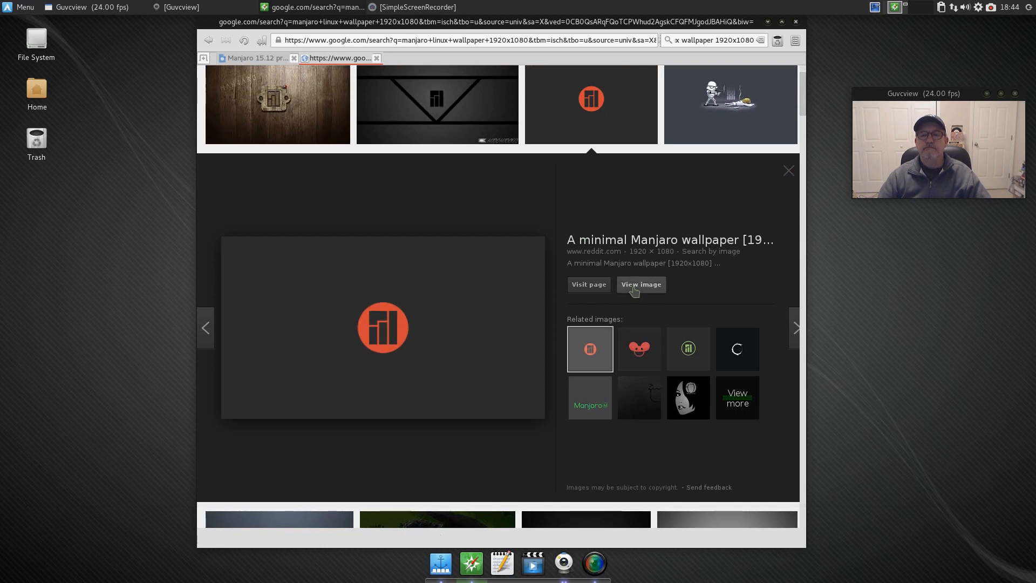
pyautogui.click(635, 284)
pyautogui.rightClick(506, 251)
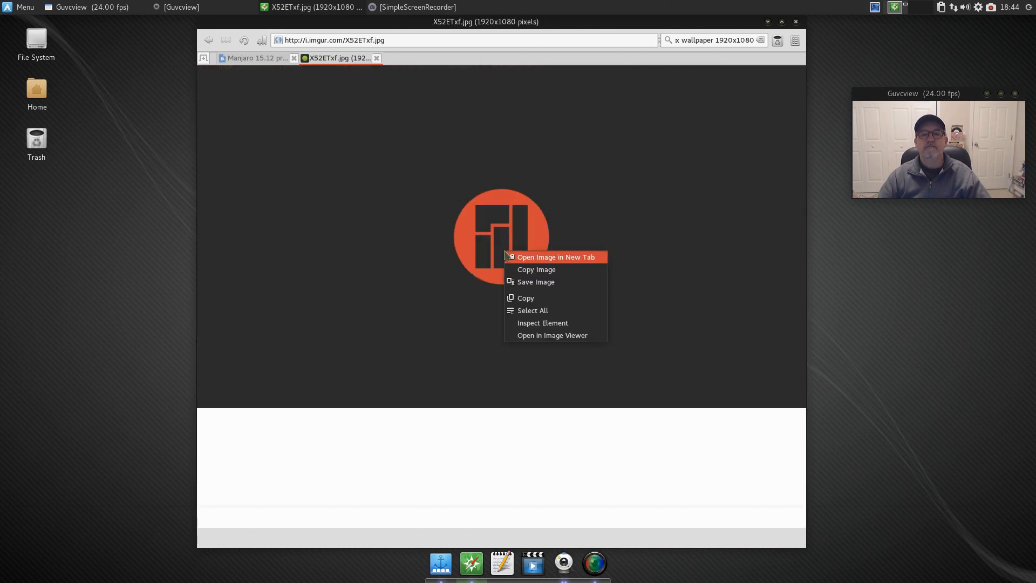
pyautogui.click(540, 283)
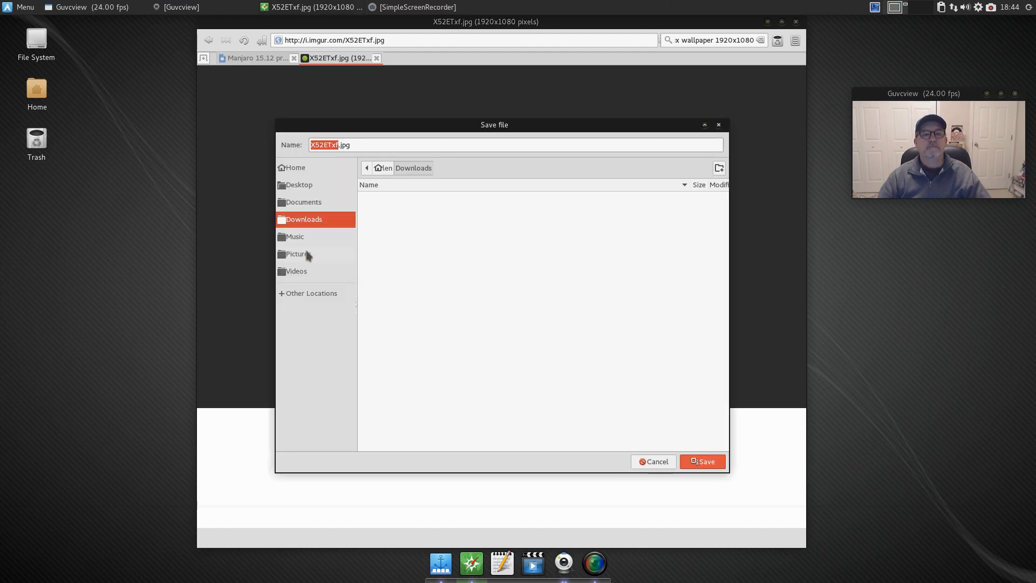
pyautogui.click(302, 185)
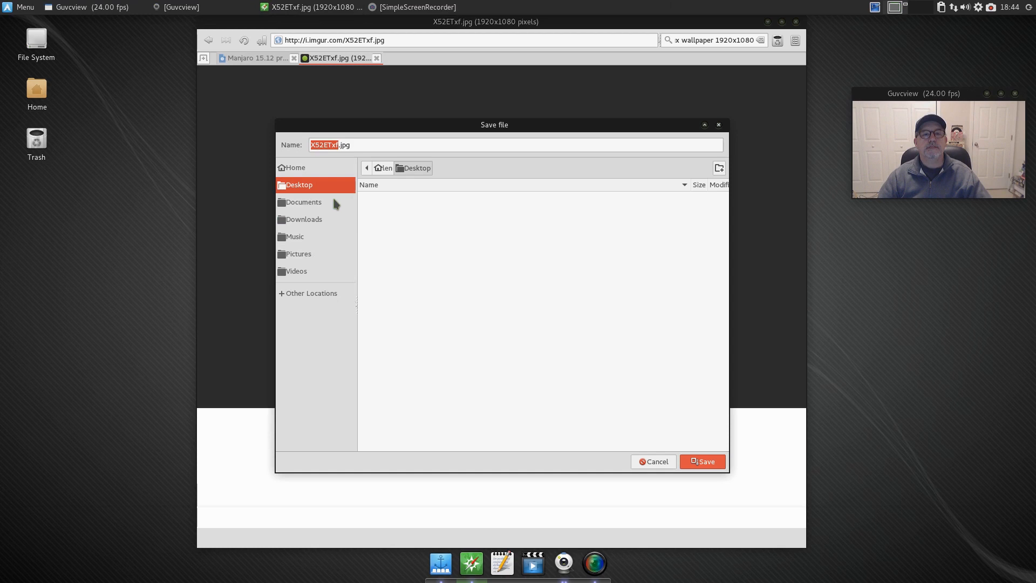
pyautogui.click(699, 463)
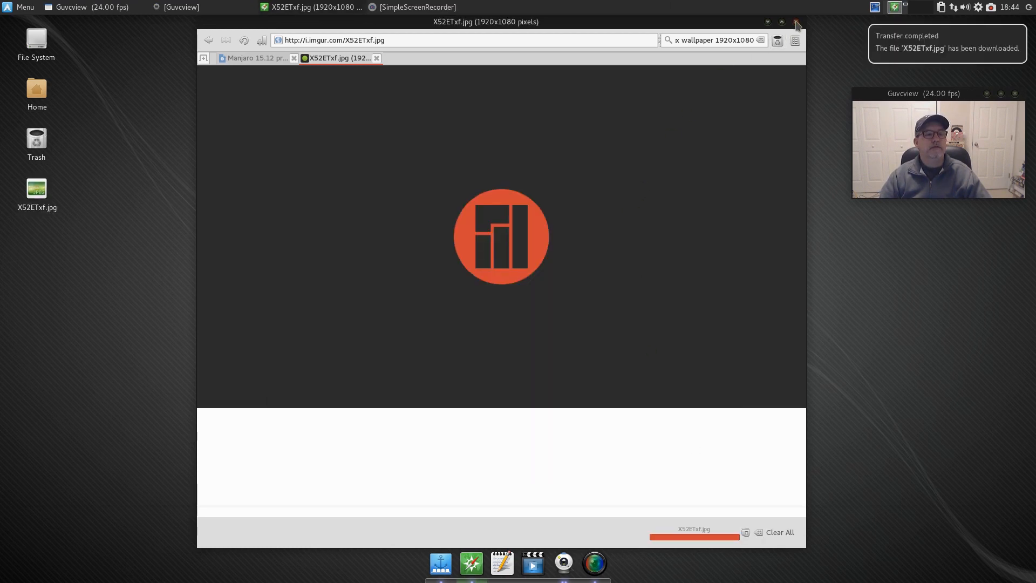
pyautogui.click(796, 22)
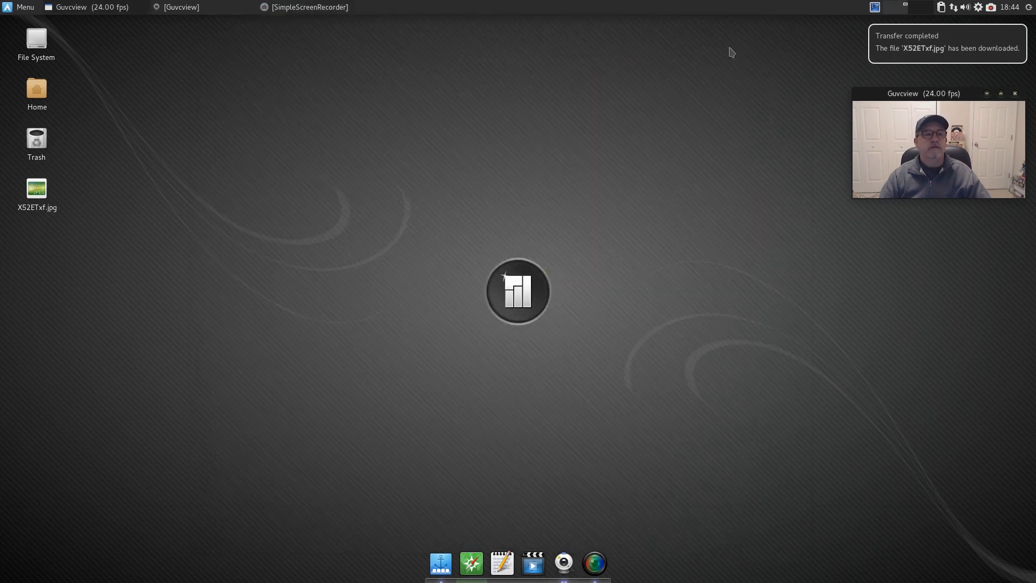
# - Set the downloaded orange-logo image from the Desktop folder as the wallpaper, close the desktop settings, and move the Guvcview window up near the panel
pyautogui.rightClick(396, 252)
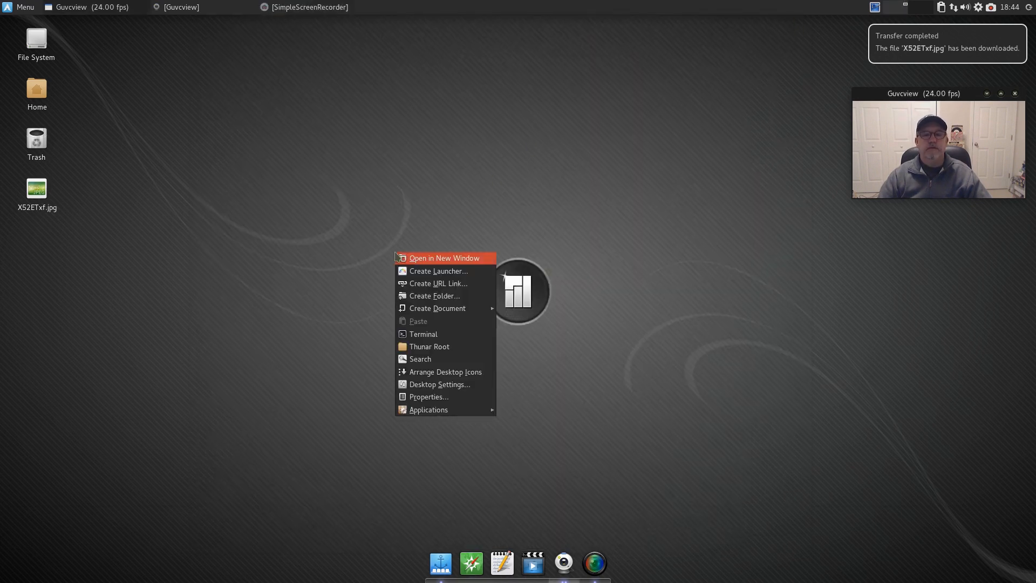
pyautogui.click(443, 384)
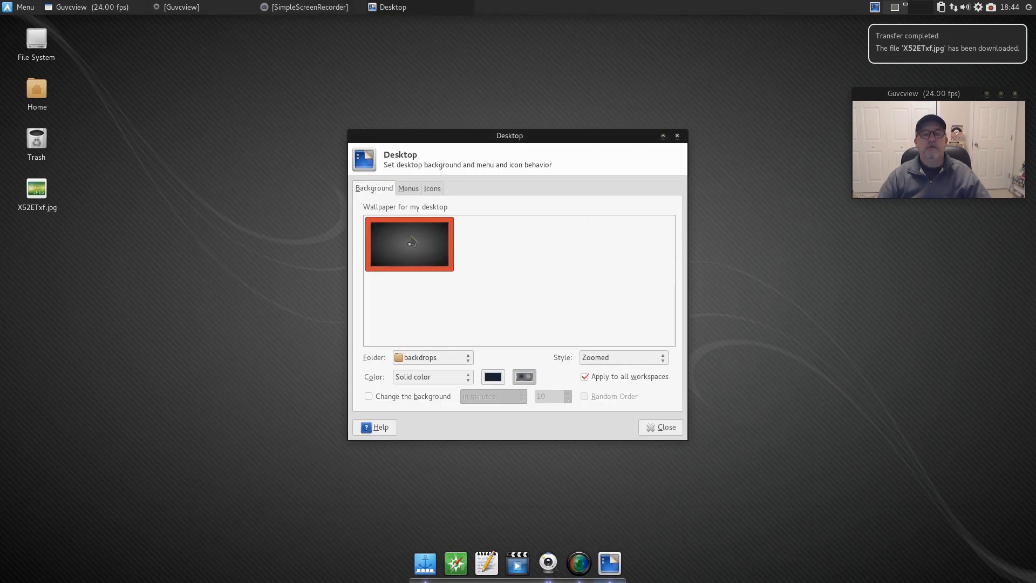
pyautogui.click(424, 357)
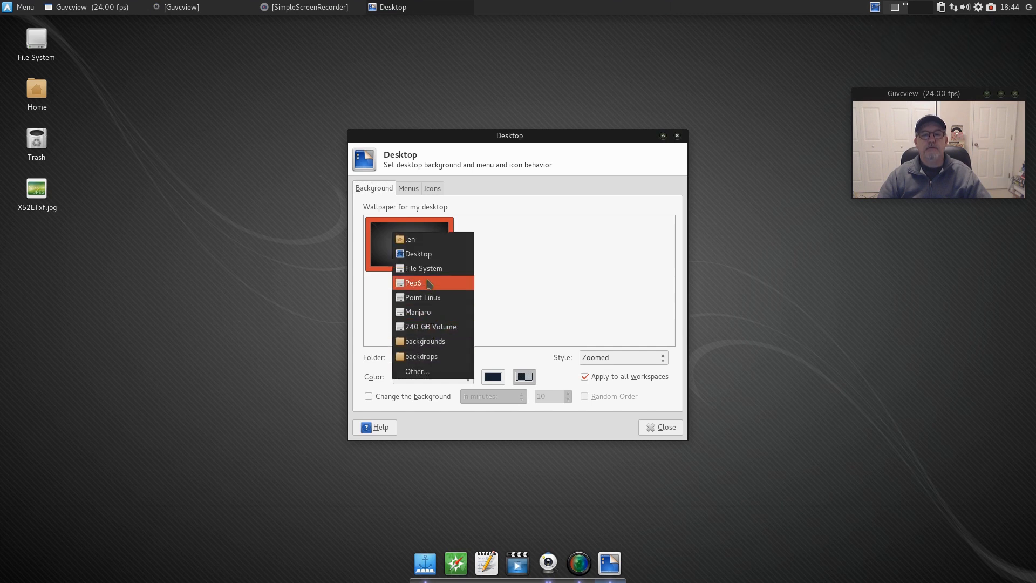
pyautogui.click(429, 254)
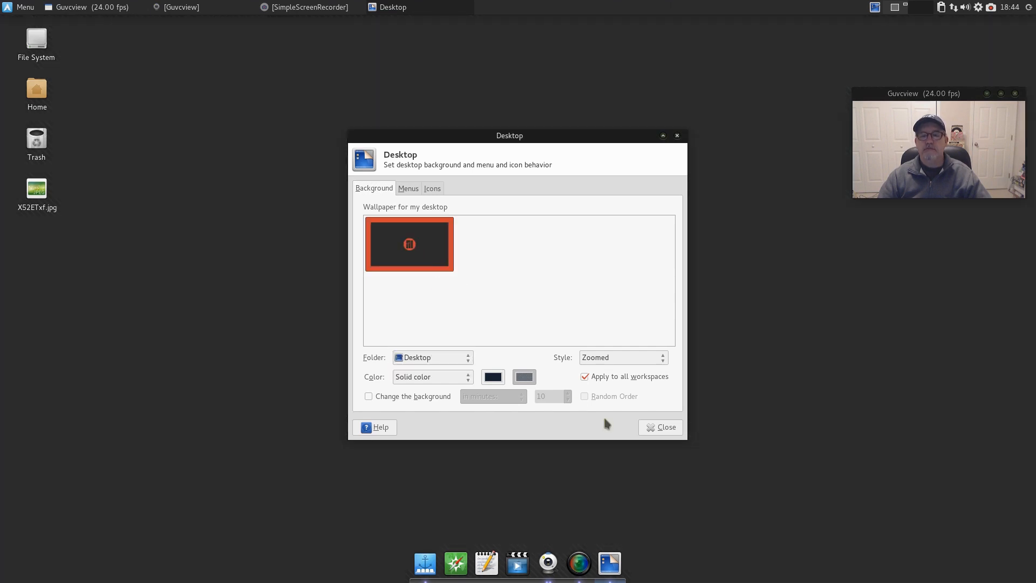
pyautogui.click(664, 427)
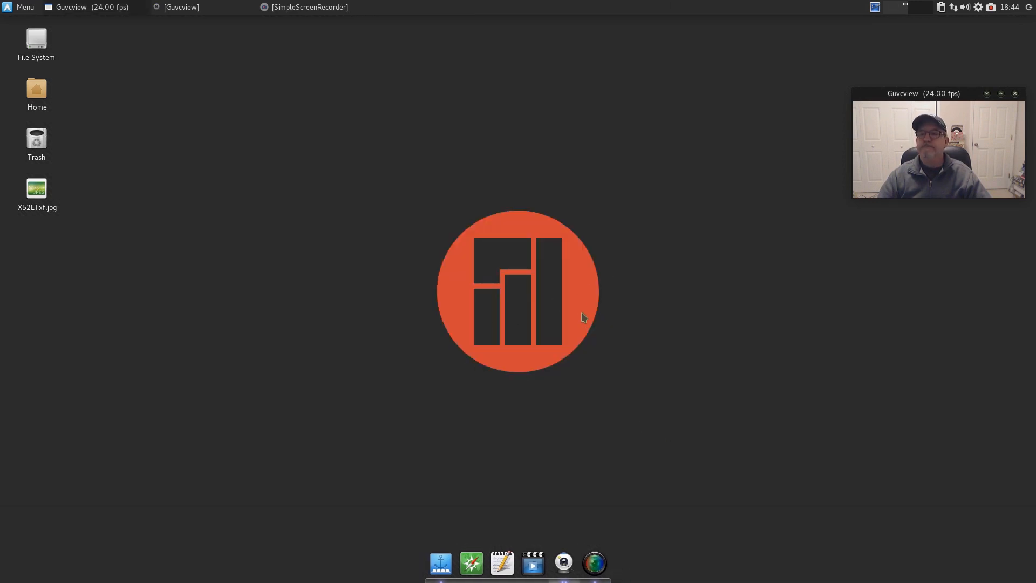
pyautogui.moveTo(969, 94); pyautogui.dragTo(967, 35)
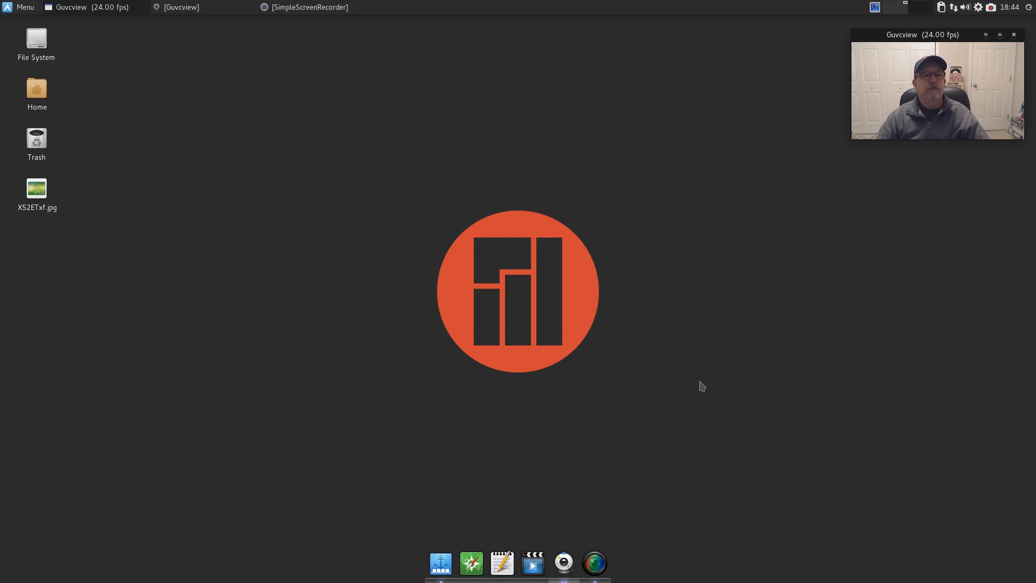